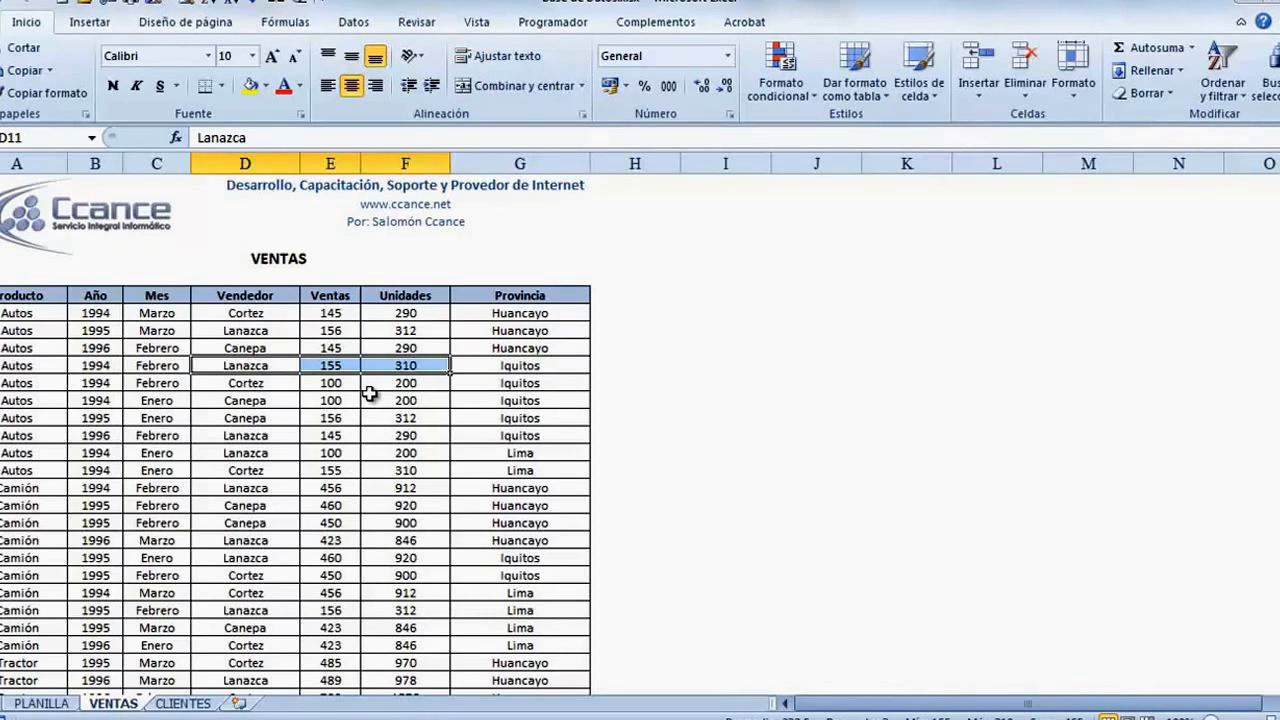
- Examine the empty row above, column beside and row below the sales data on the VENTAS sheet
left_click_drag(12, 273, 527, 272)
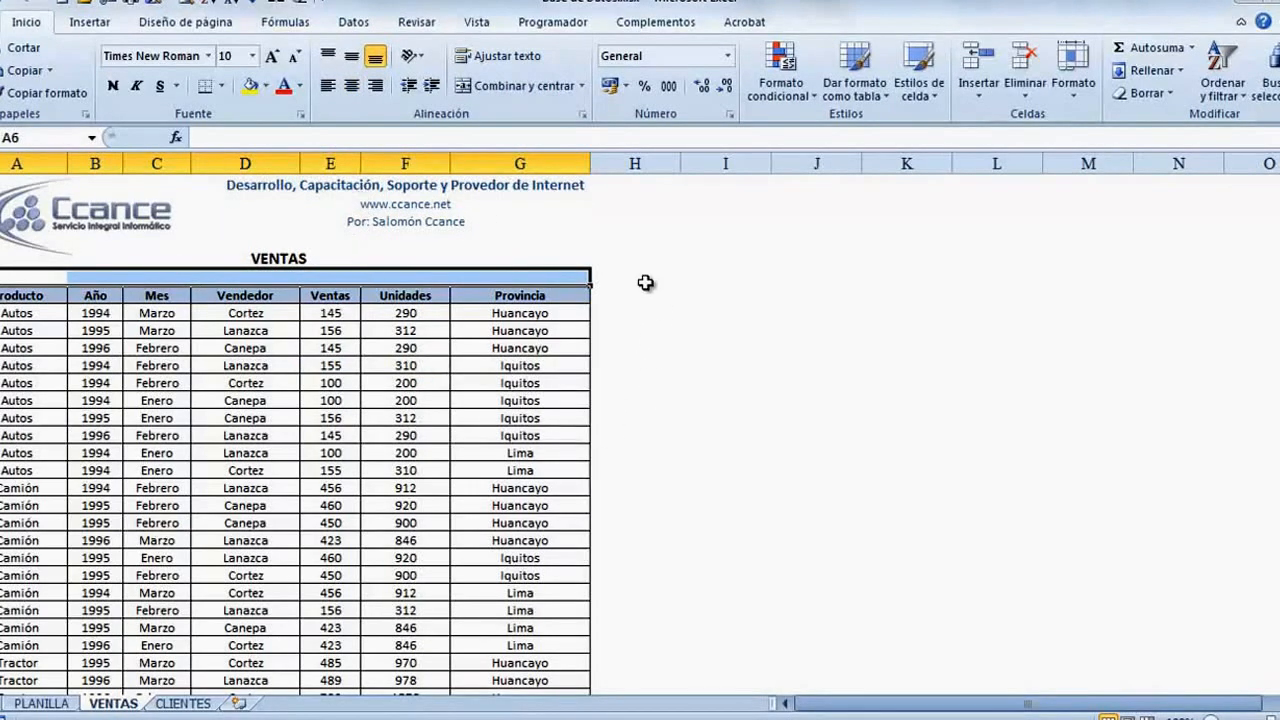
left_click_drag(641, 263, 632, 640)
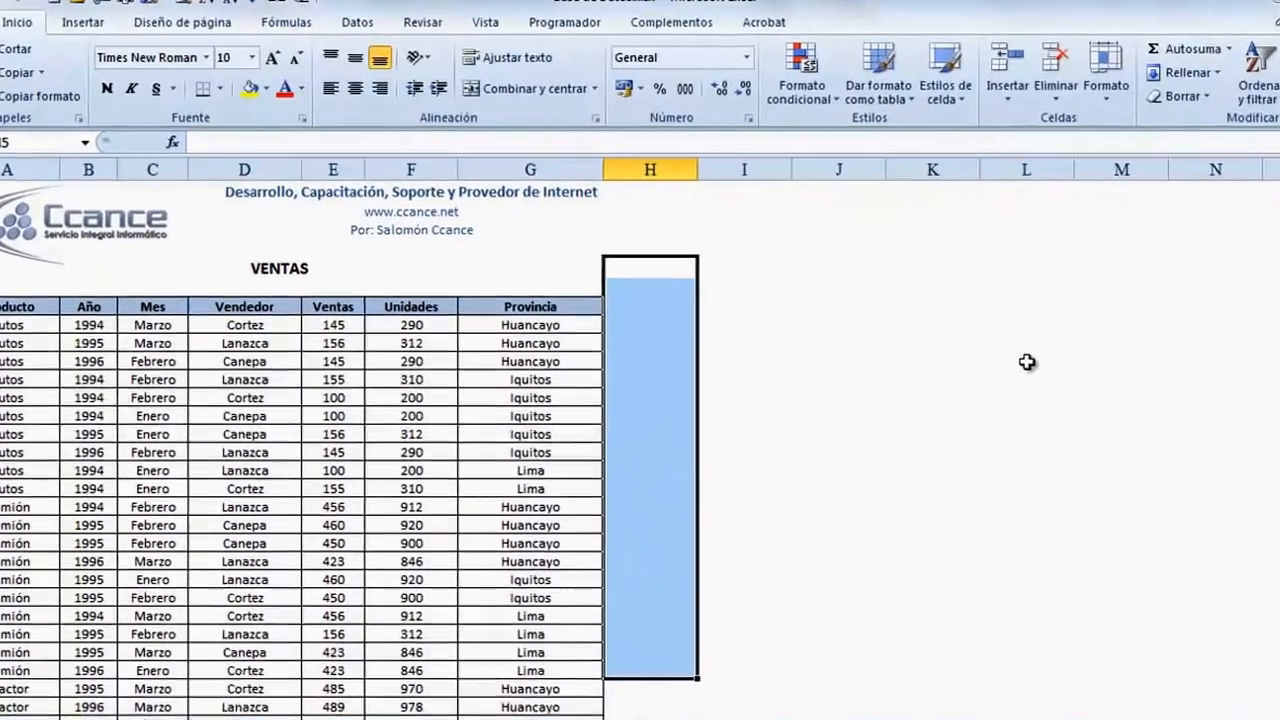
scroll(858, 468, "down", 8)
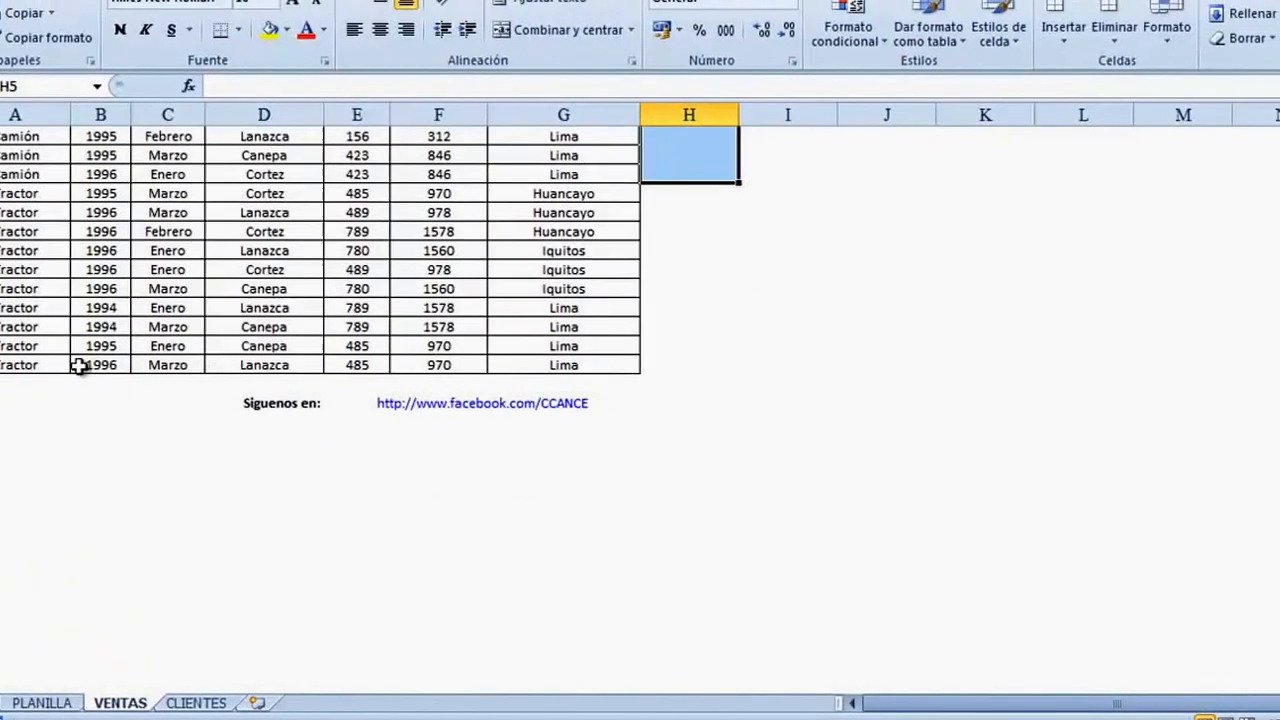
left_click_drag(25, 384, 520, 403)
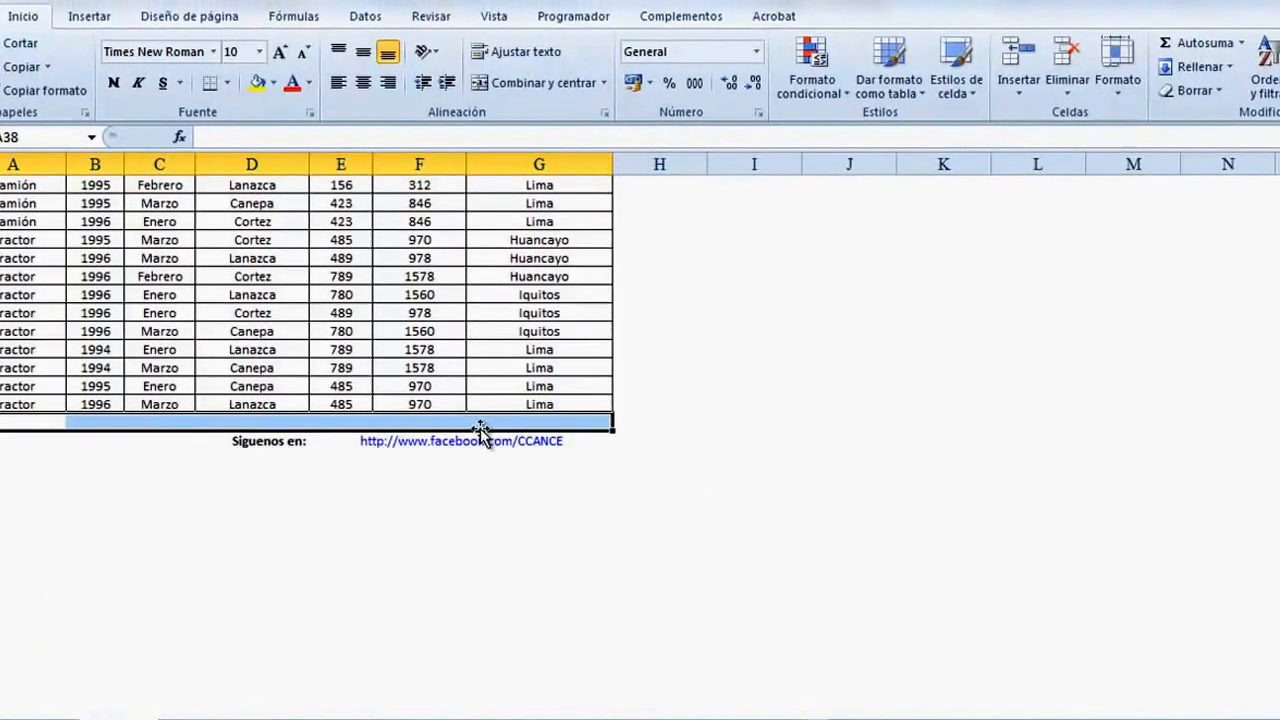
scroll(481, 430, "up", 9)
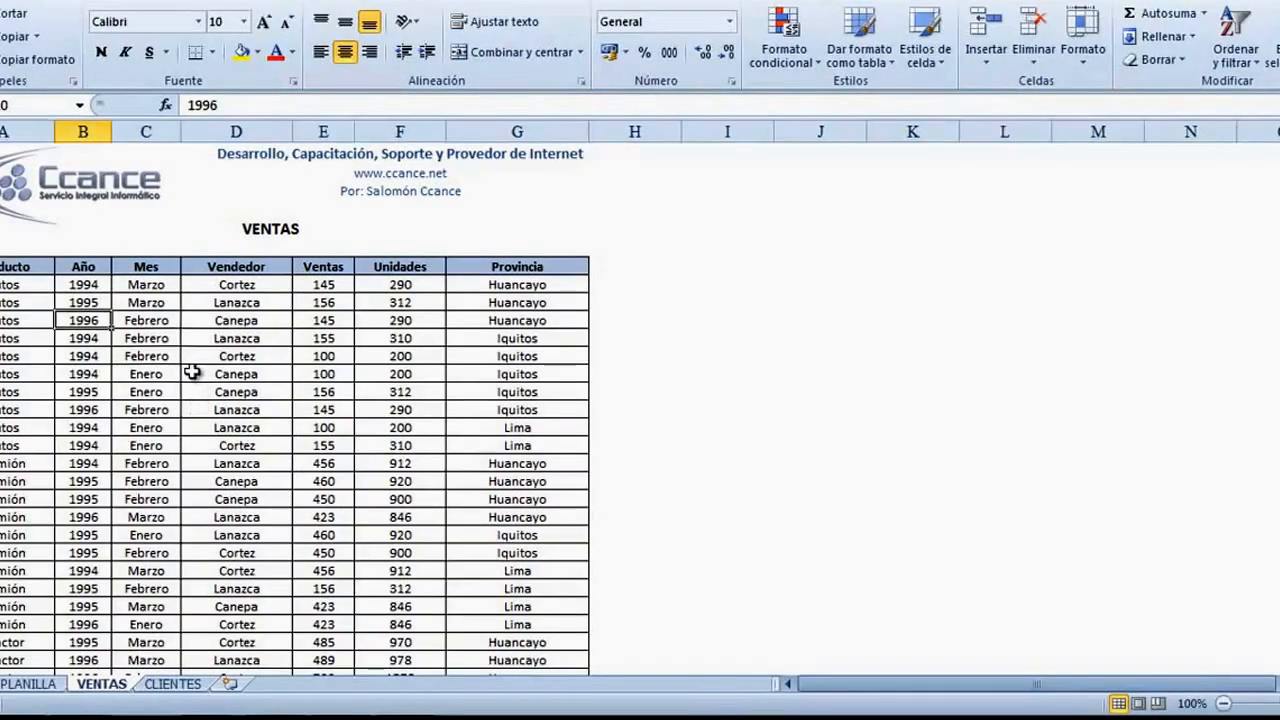
- Start a pivot table from the sales data, using the range VENTAS!$A$7:$G$37 as its source
left_click(190, 339)
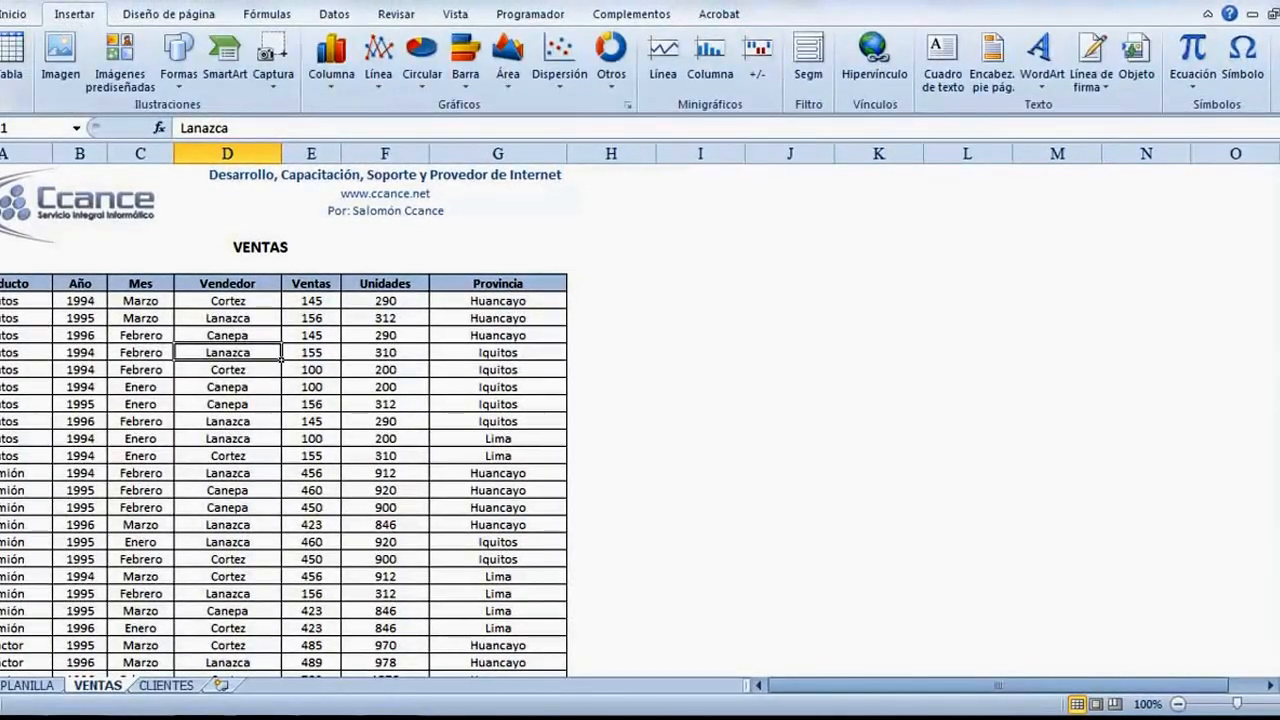
left_click(0, 50)
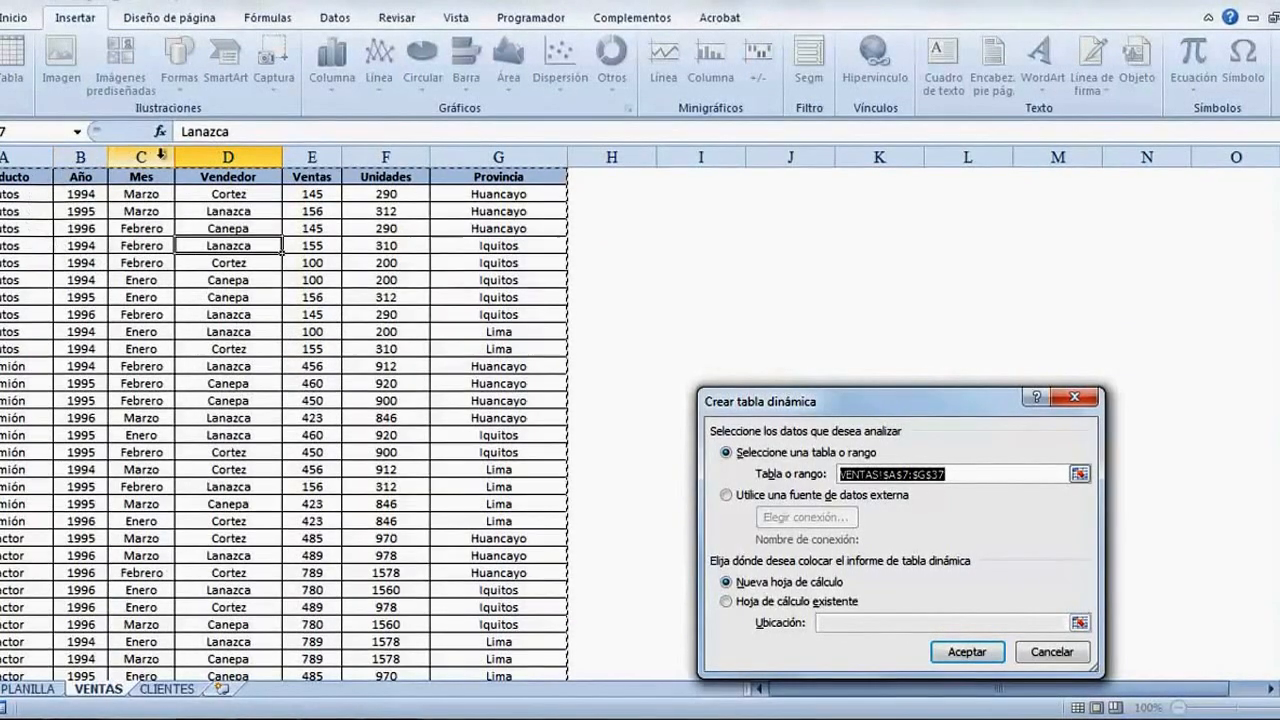
scroll(183, 337, "up", 2)
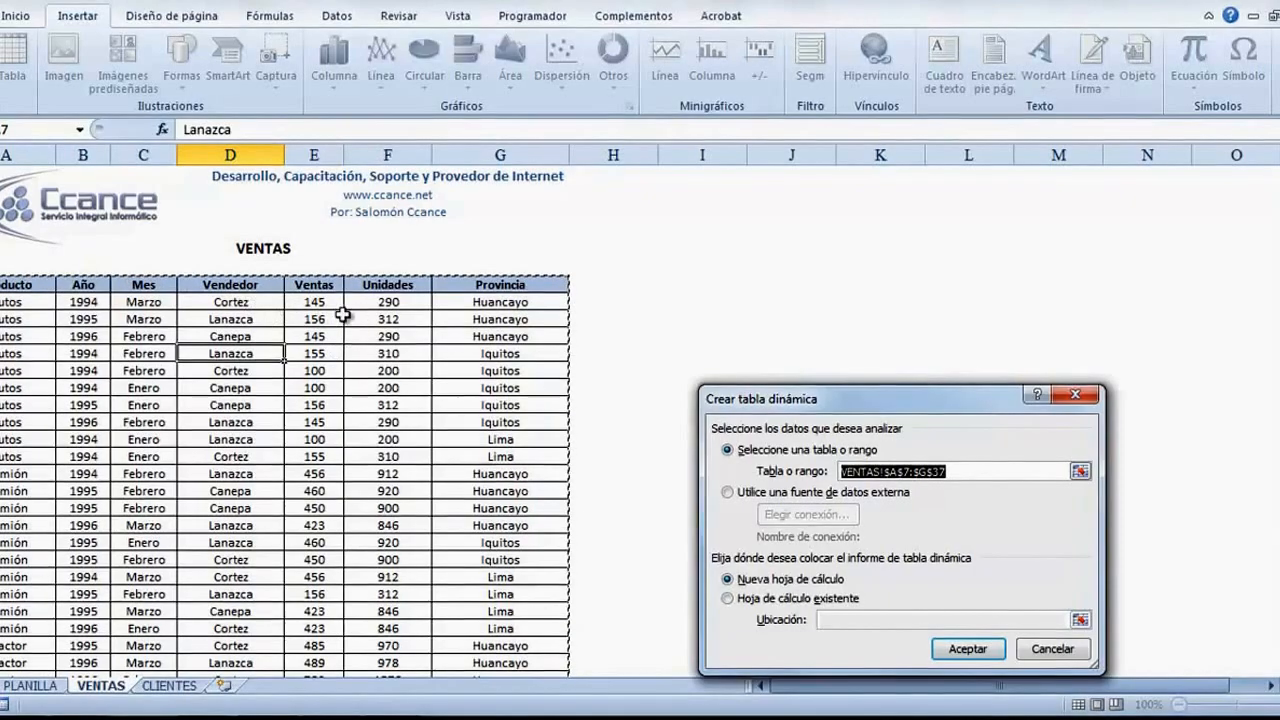
scroll(398, 323, "down", 5)
scroll(398, 323, "up", 1)
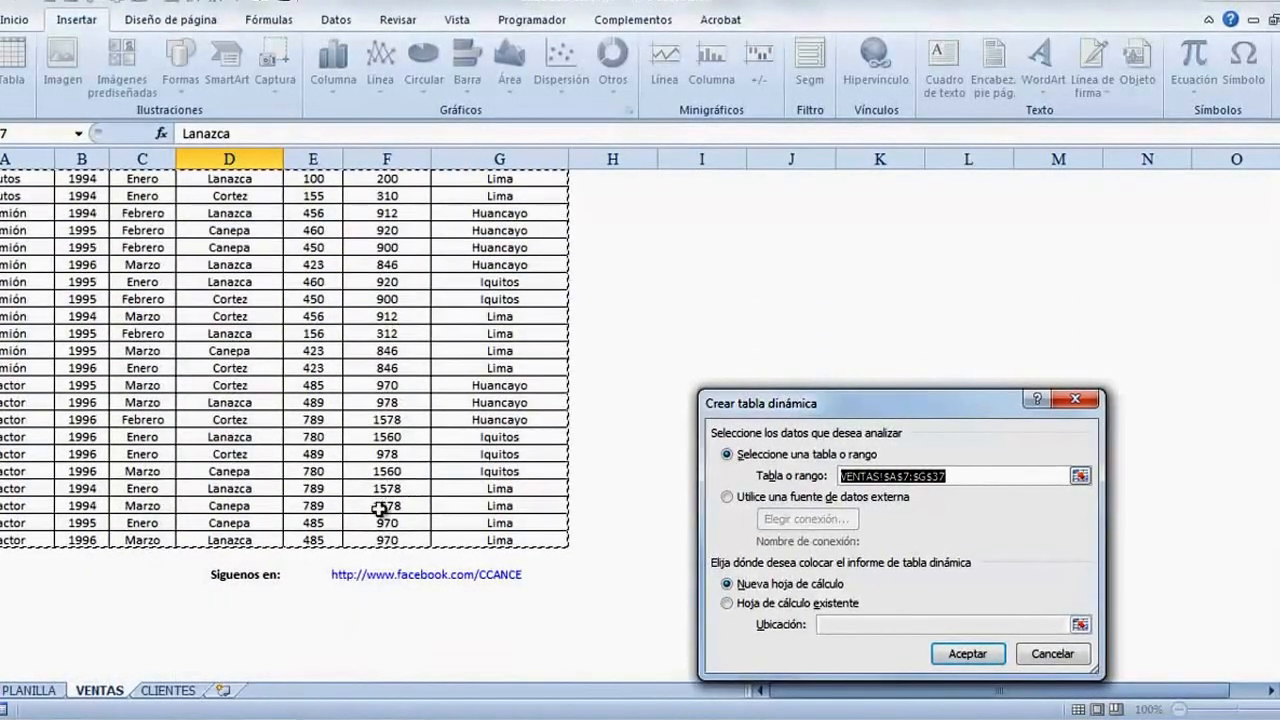
scroll(383, 508, "up", 4)
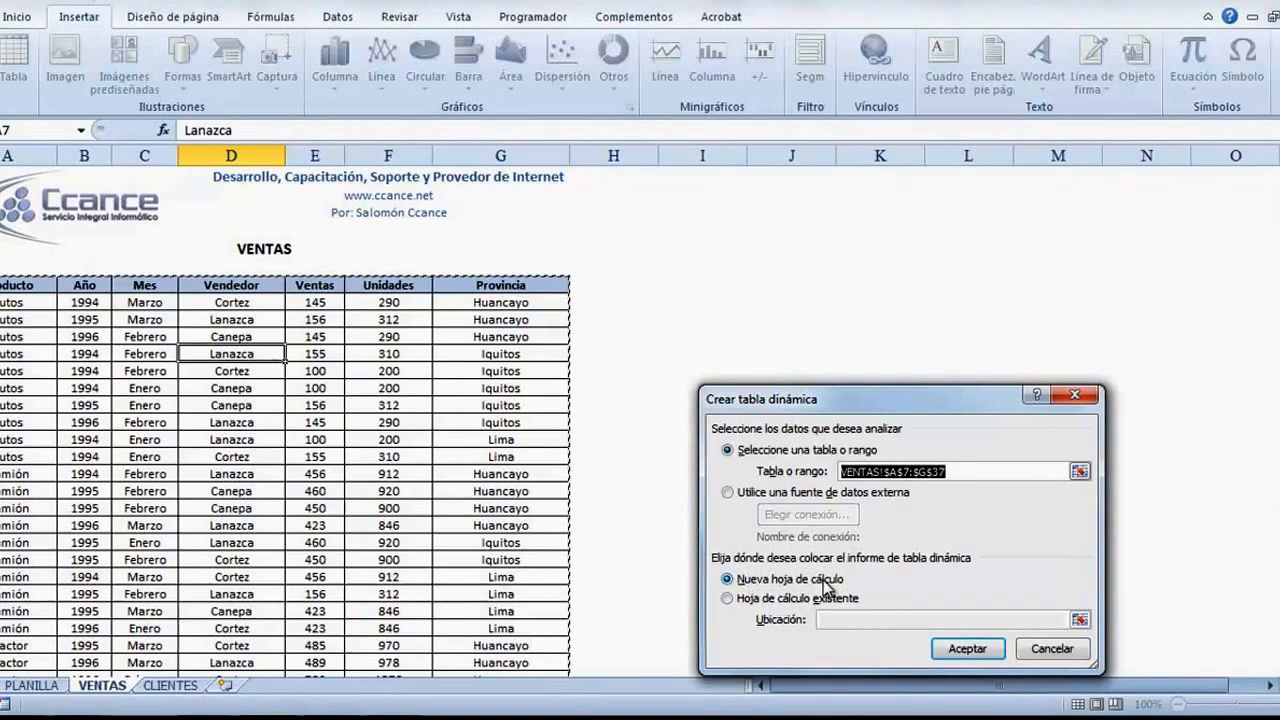
left_click(745, 600)
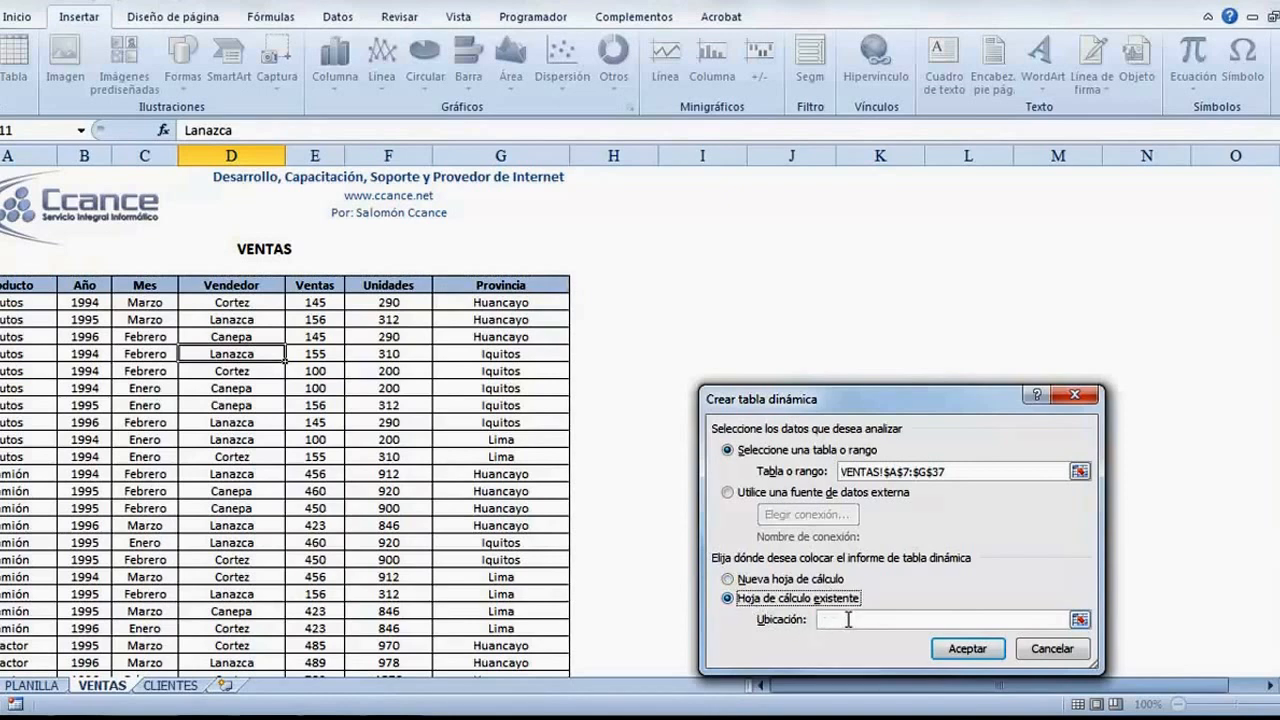
left_click(848, 619)
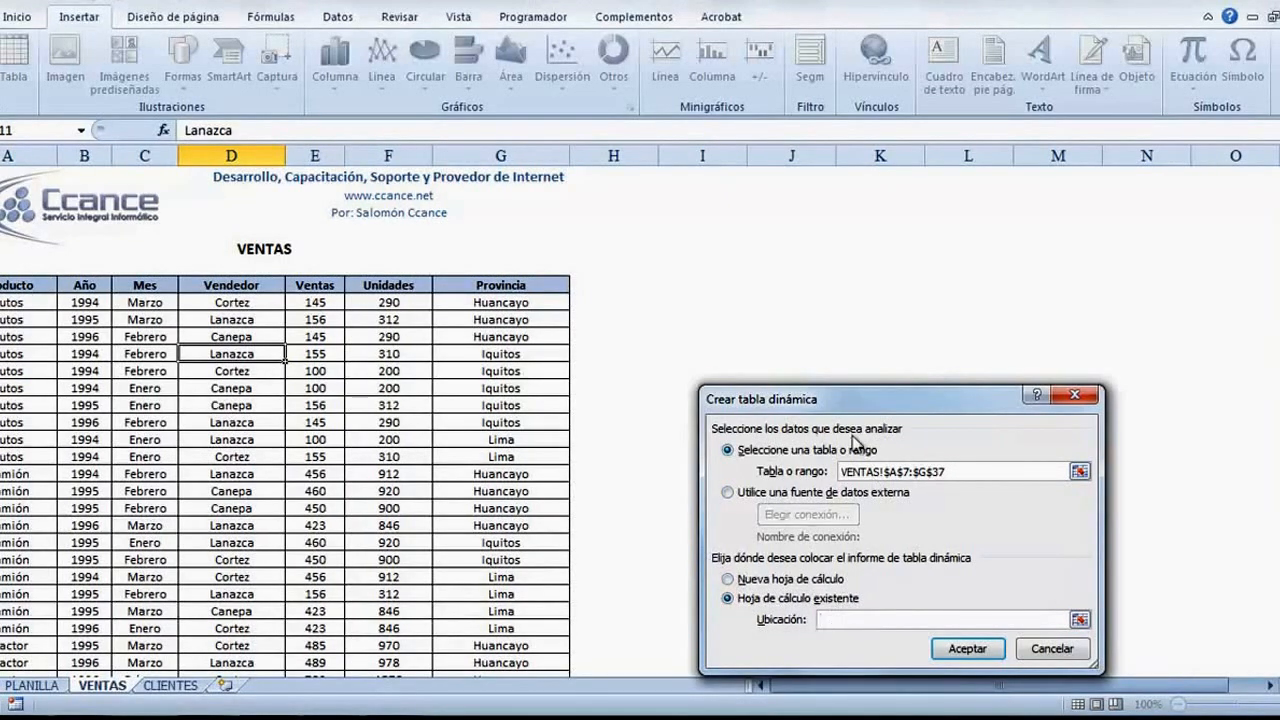
left_click(705, 188)
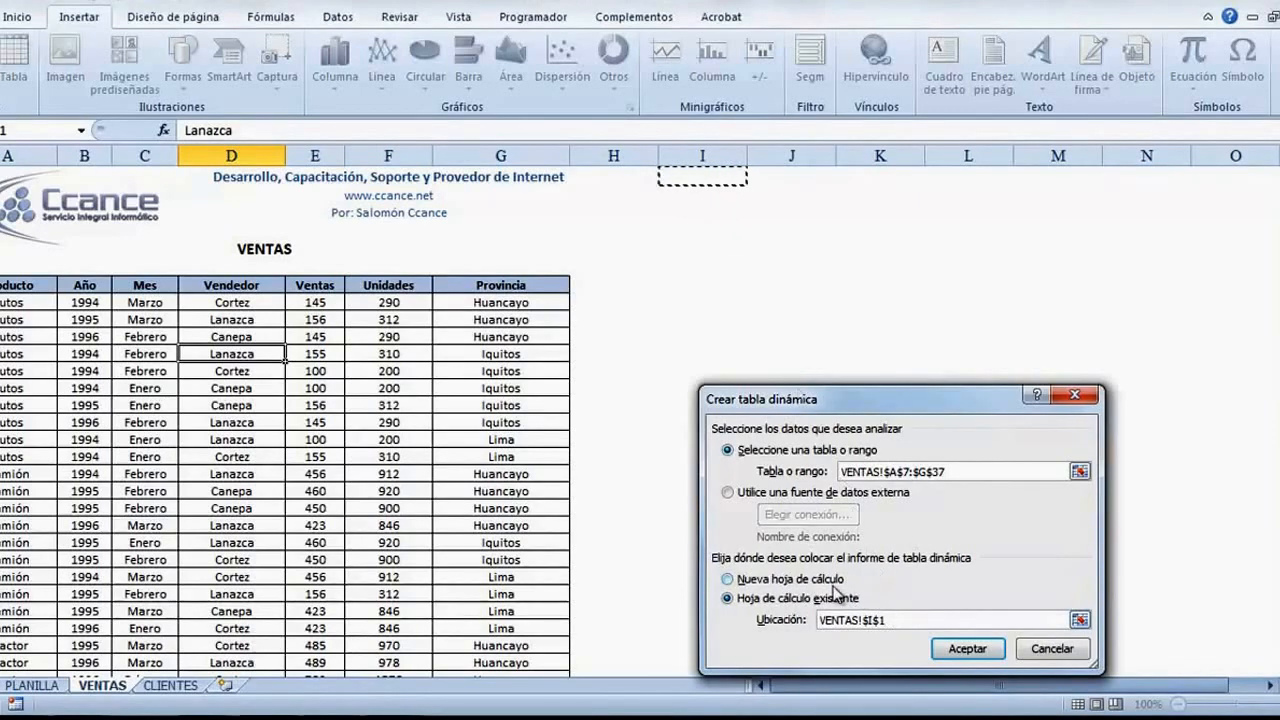
- Place the pivot table report on a new worksheet and create it
left_click(741, 582)
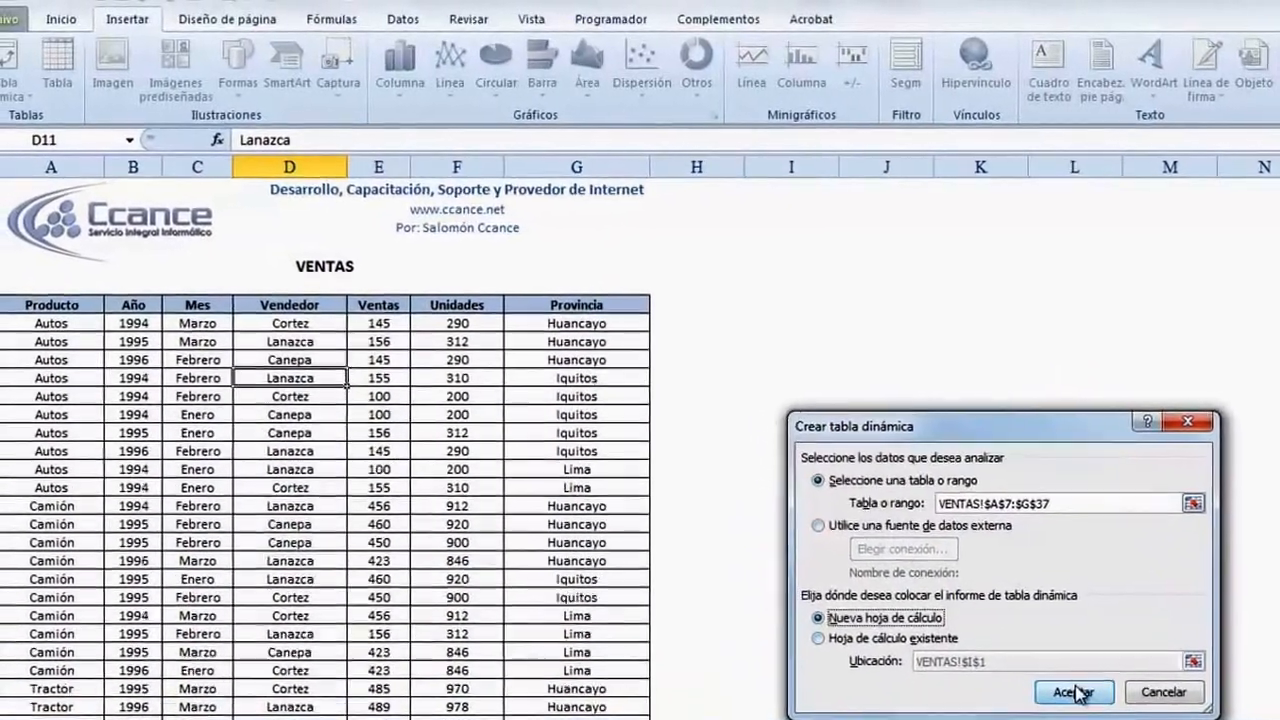
left_click(1050, 679)
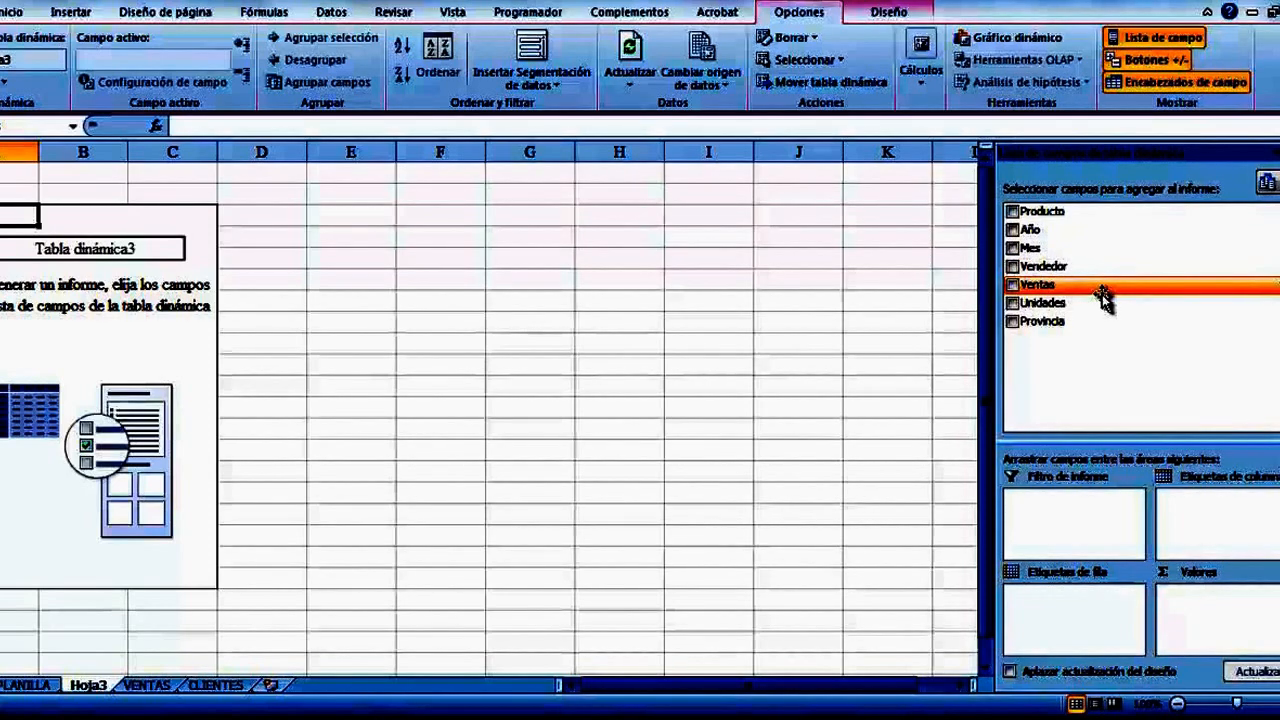
- Lay out the pivot table with the sum of Ventas as values, Producto as row labels and Vendedor as column labels
left_click_drag(1100, 293, 1222, 628)
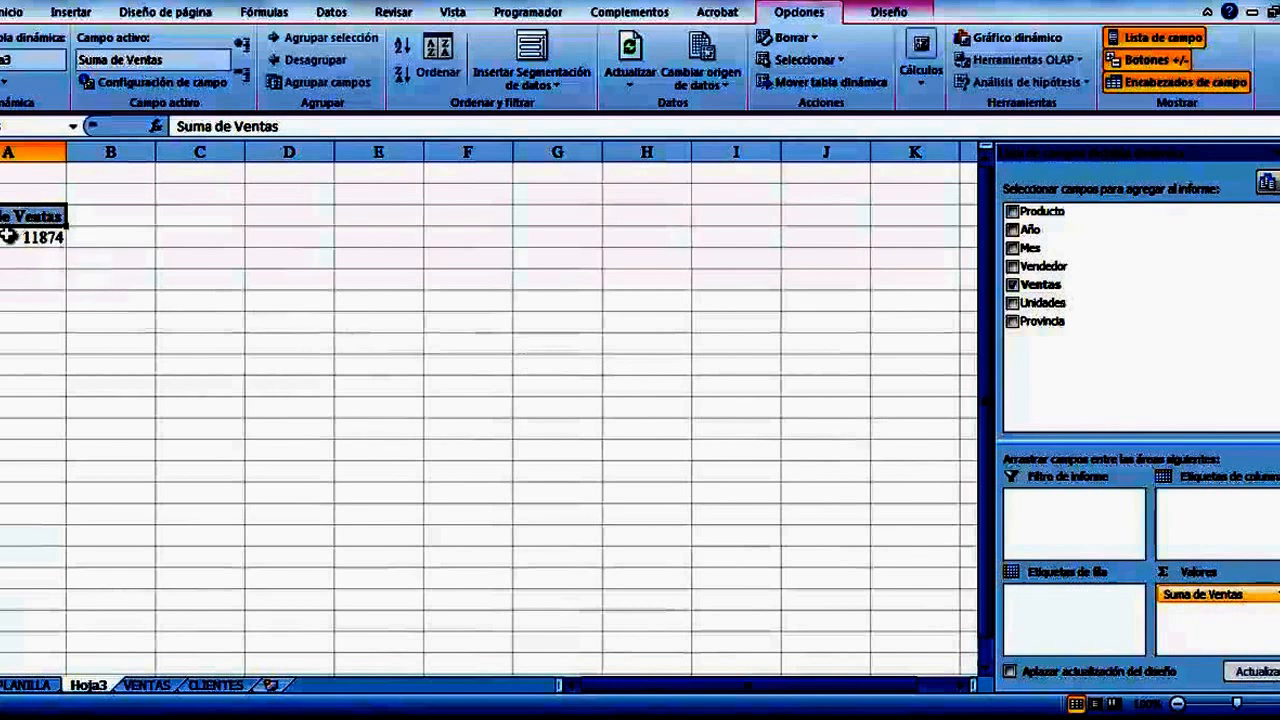
mouse_move(6, 238)
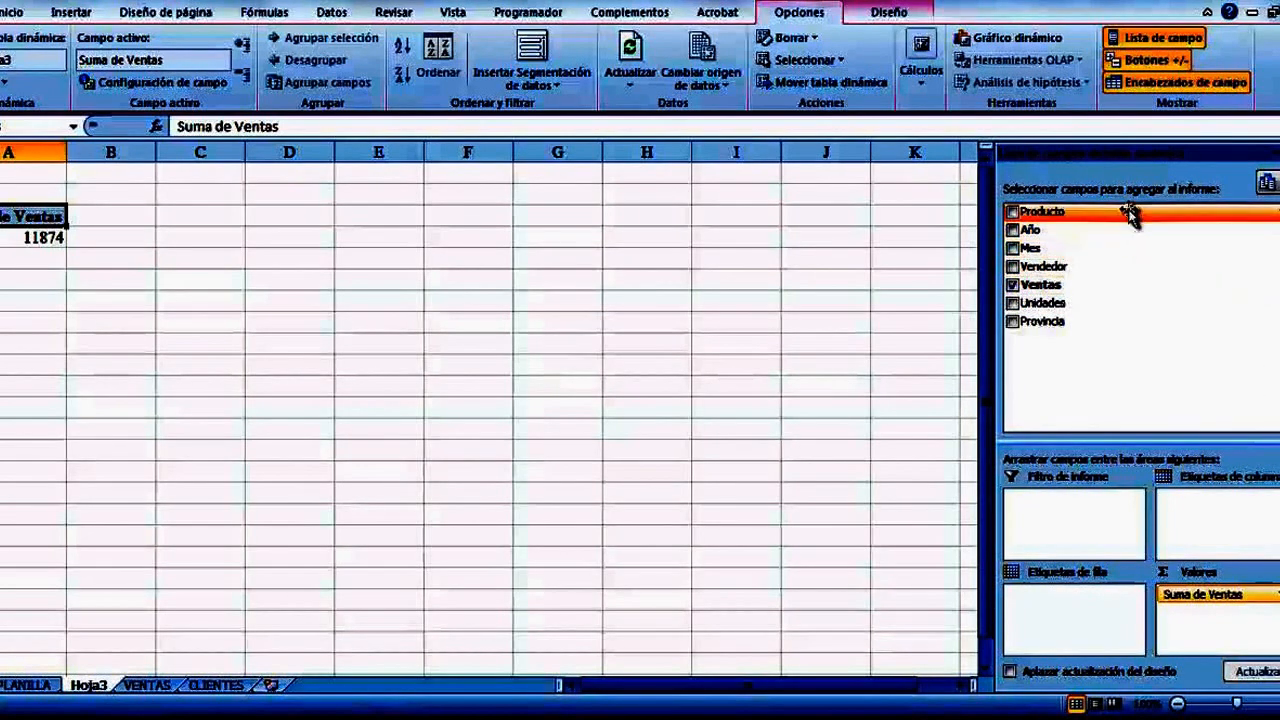
left_click_drag(1130, 215, 1070, 628)
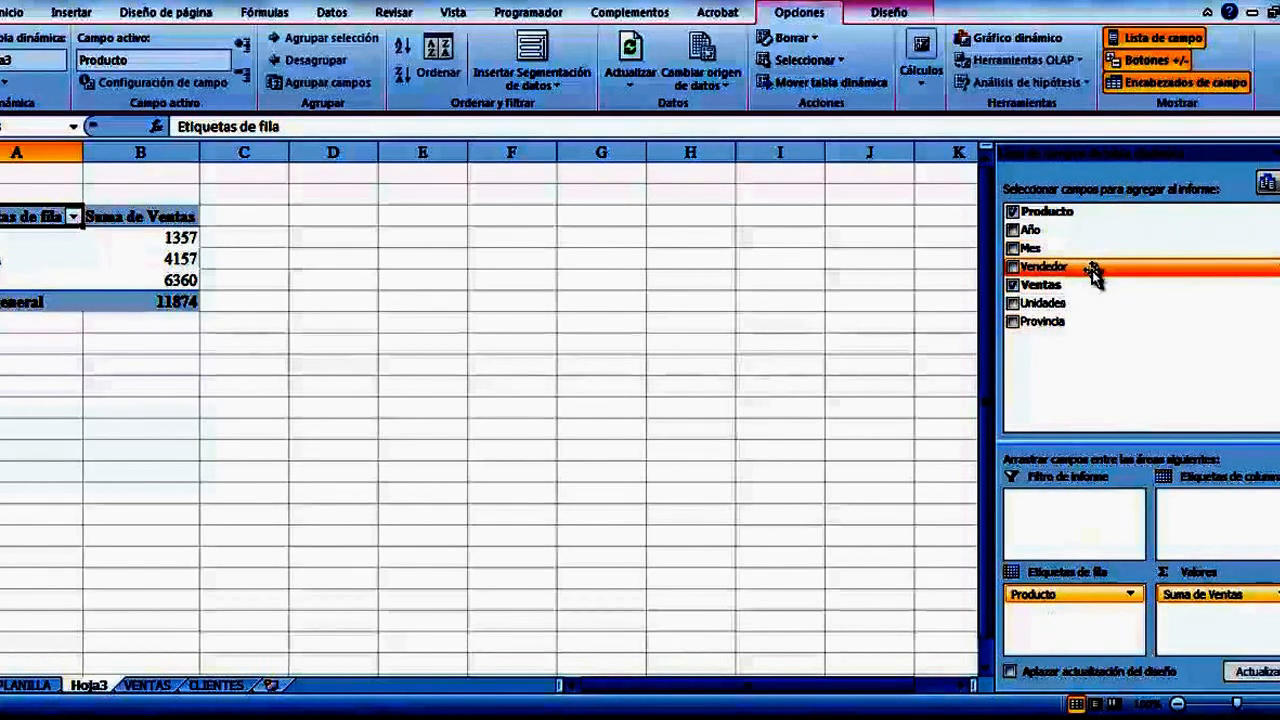
left_click_drag(1096, 266, 1215, 527)
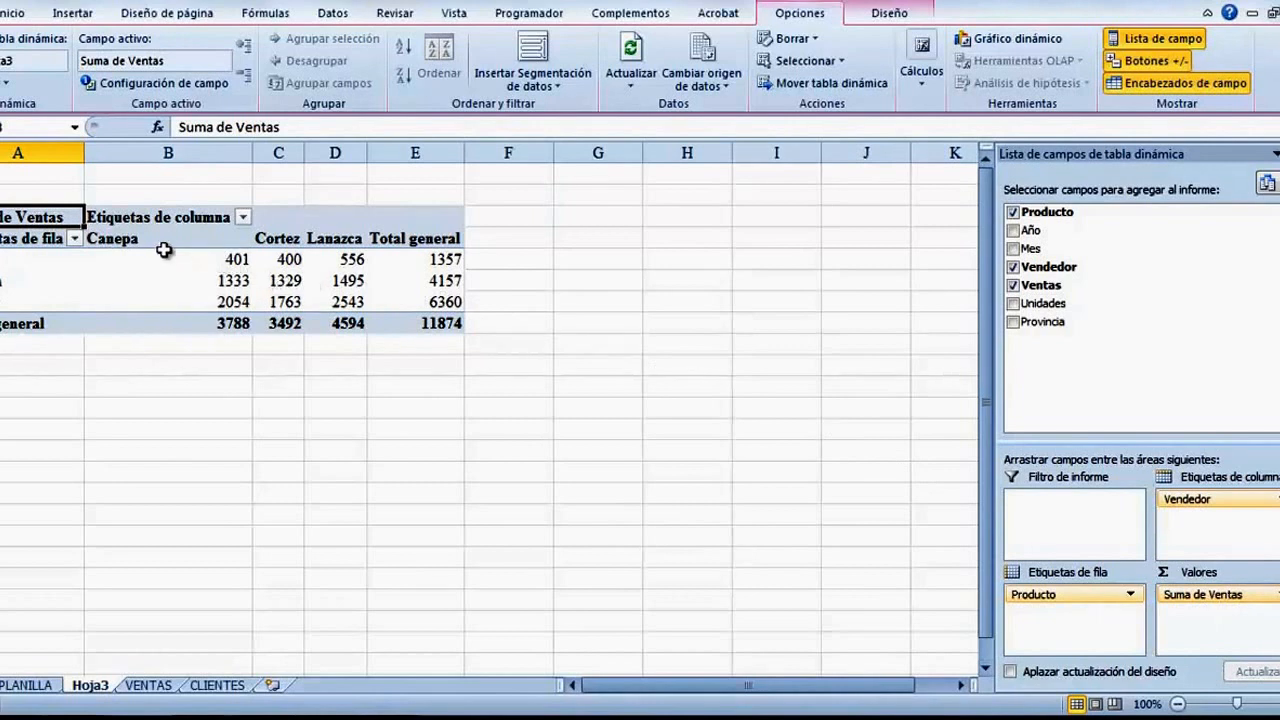
left_click_drag(152, 256, 347, 320)
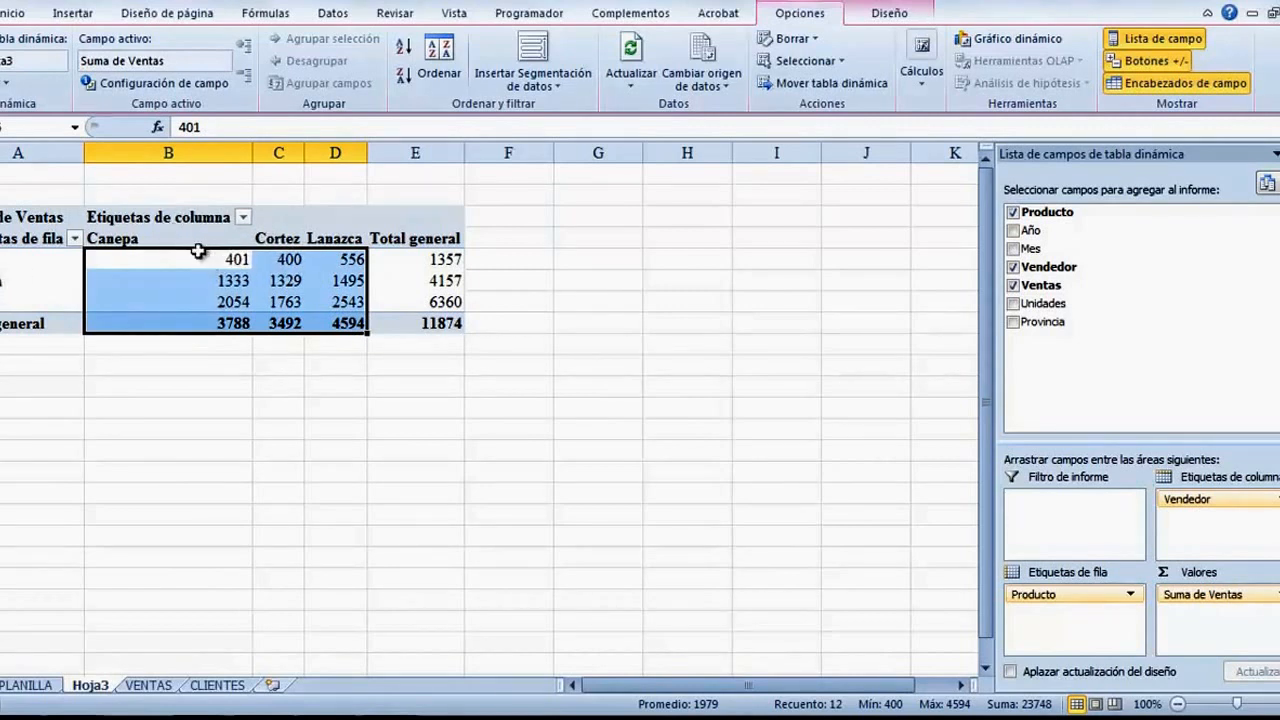
left_click(197, 282)
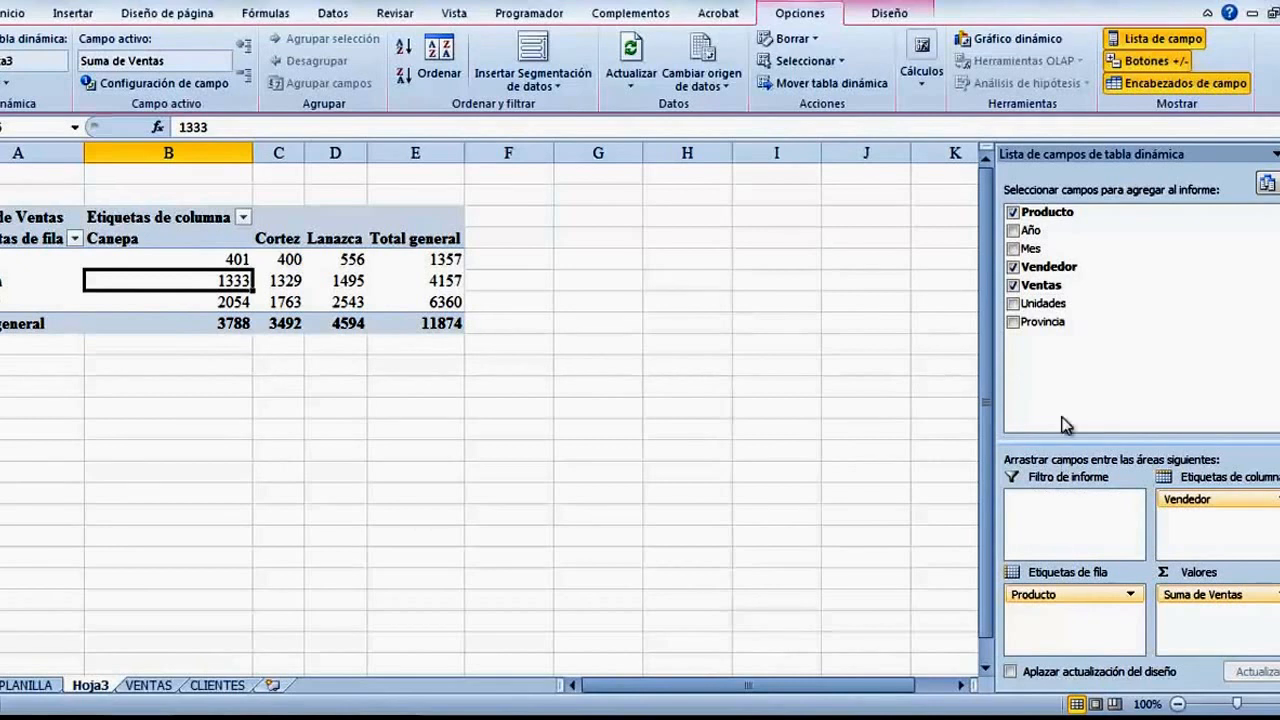
- Add Año as the pivot table's report filter and restrict the report to 1994
left_click_drag(1034, 232, 1064, 508)
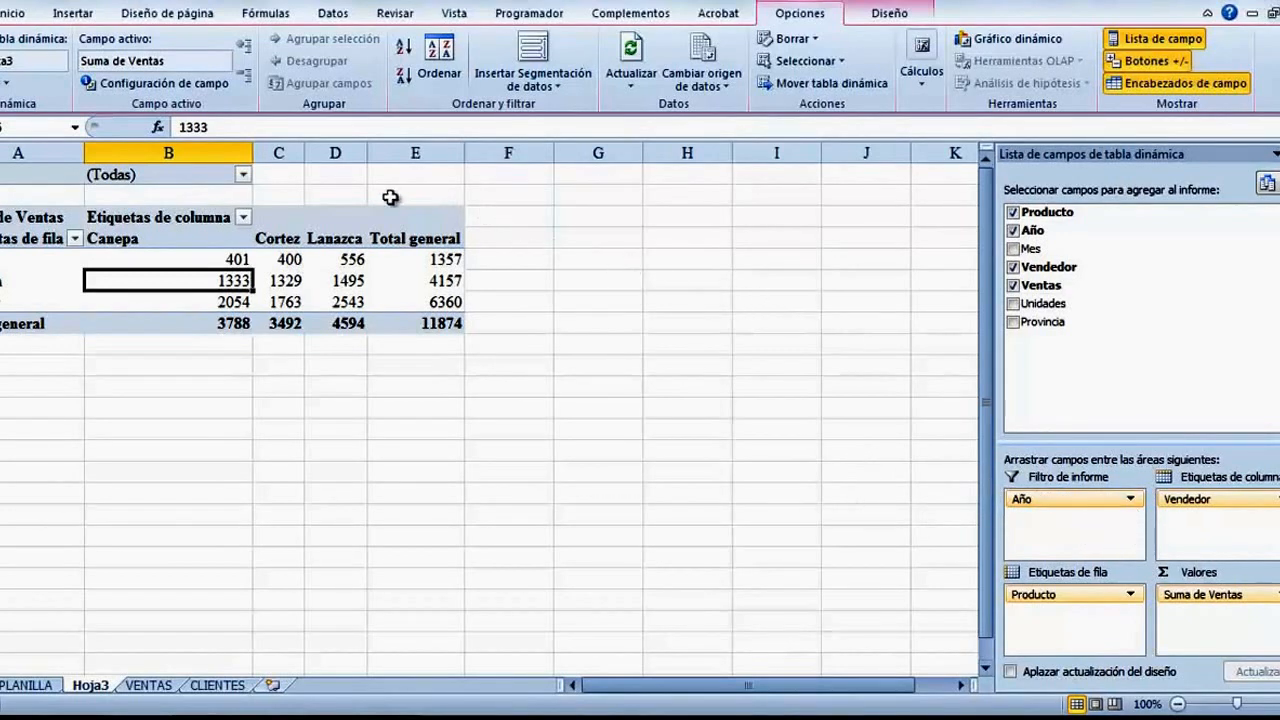
left_click(243, 175)
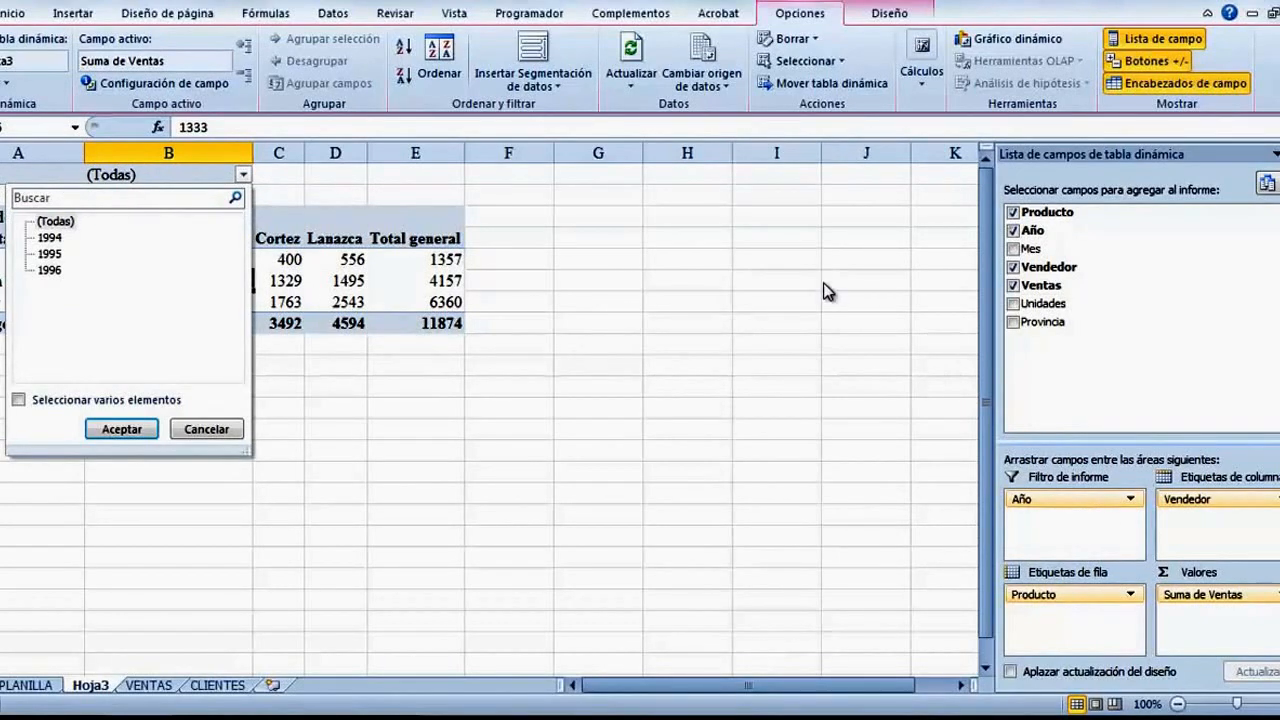
left_click(45, 237)
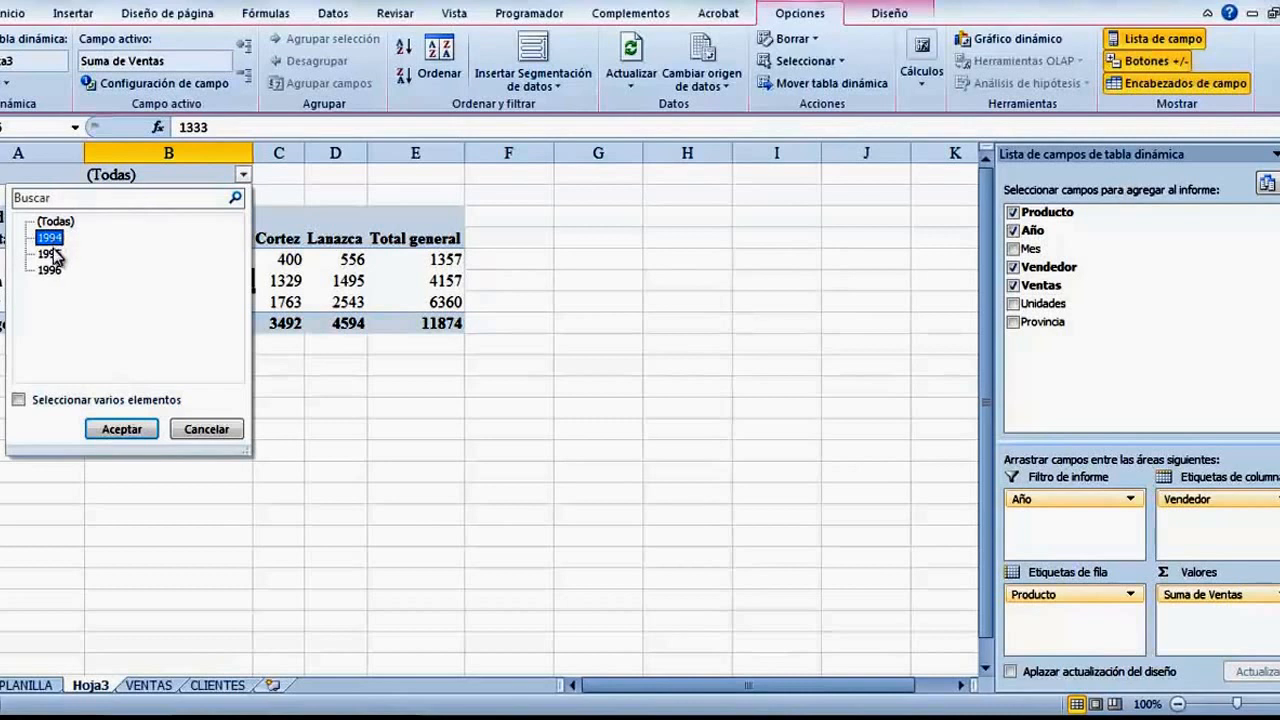
left_click(46, 253)
left_click(50, 270)
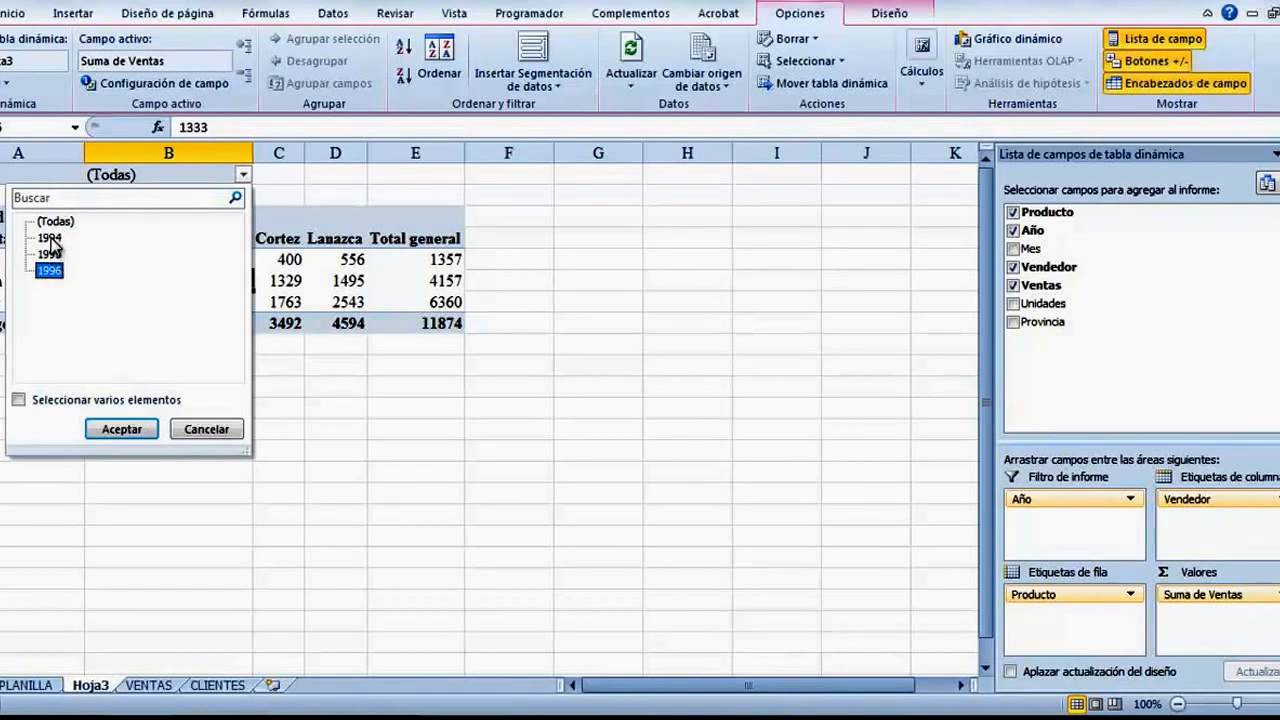
left_click(19, 400)
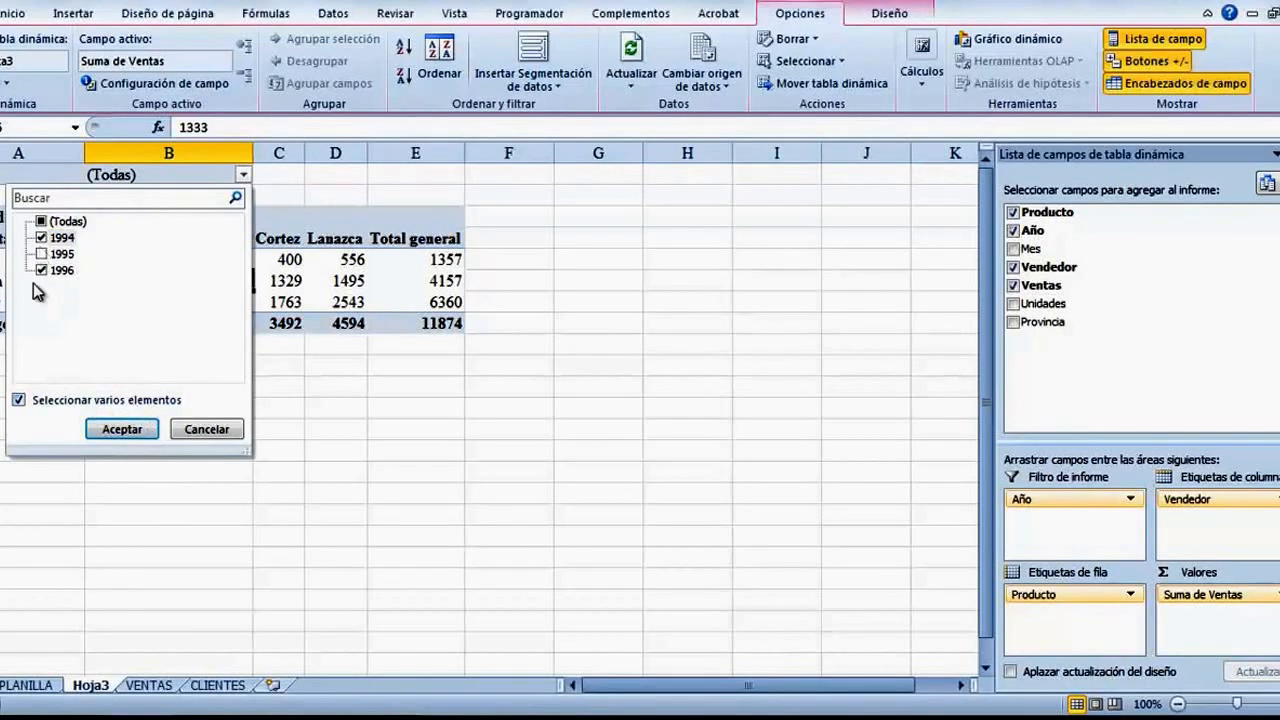
left_click(35, 403)
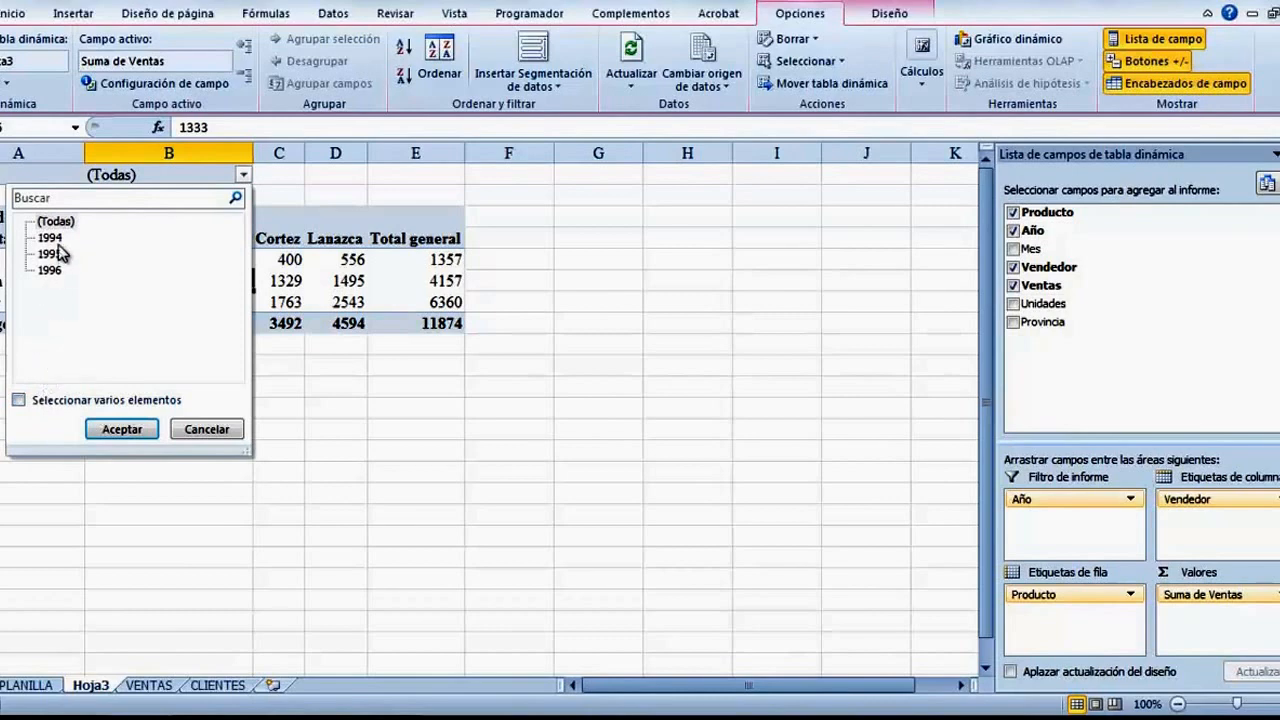
left_click(120, 428)
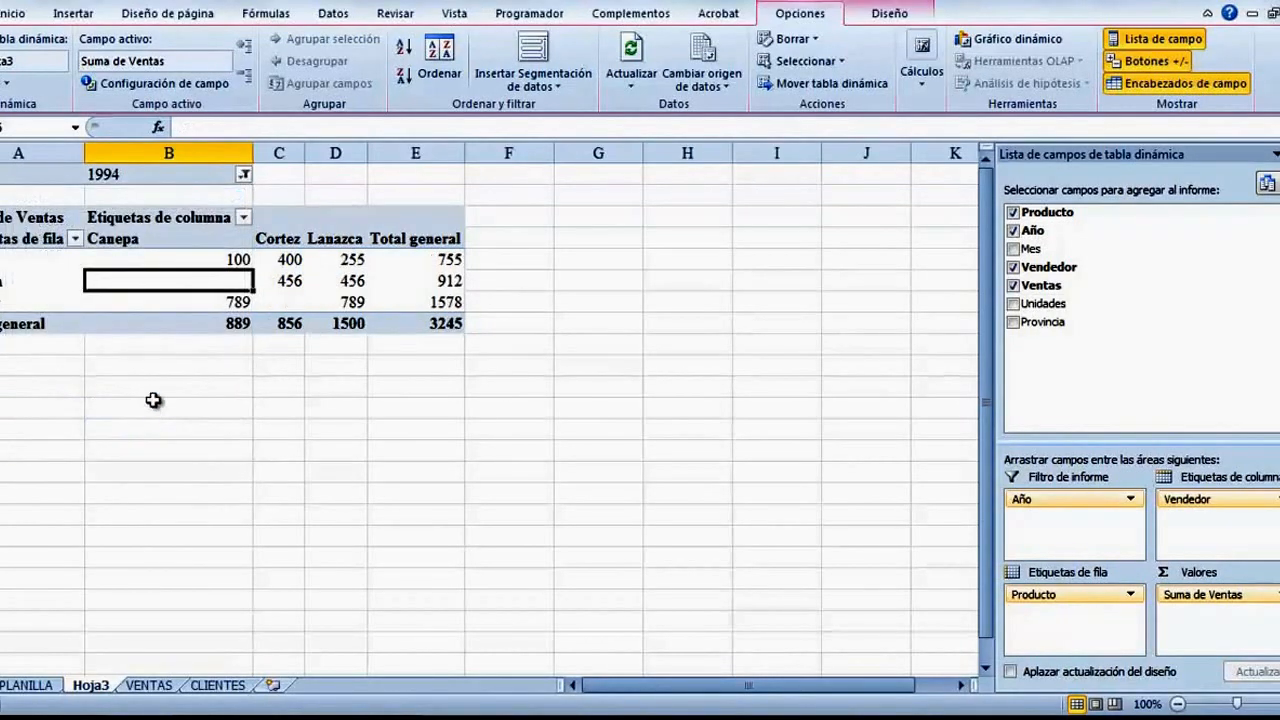
- Allow multiple items in the Año report filter and include 1996 along with 1994
left_click(244, 174)
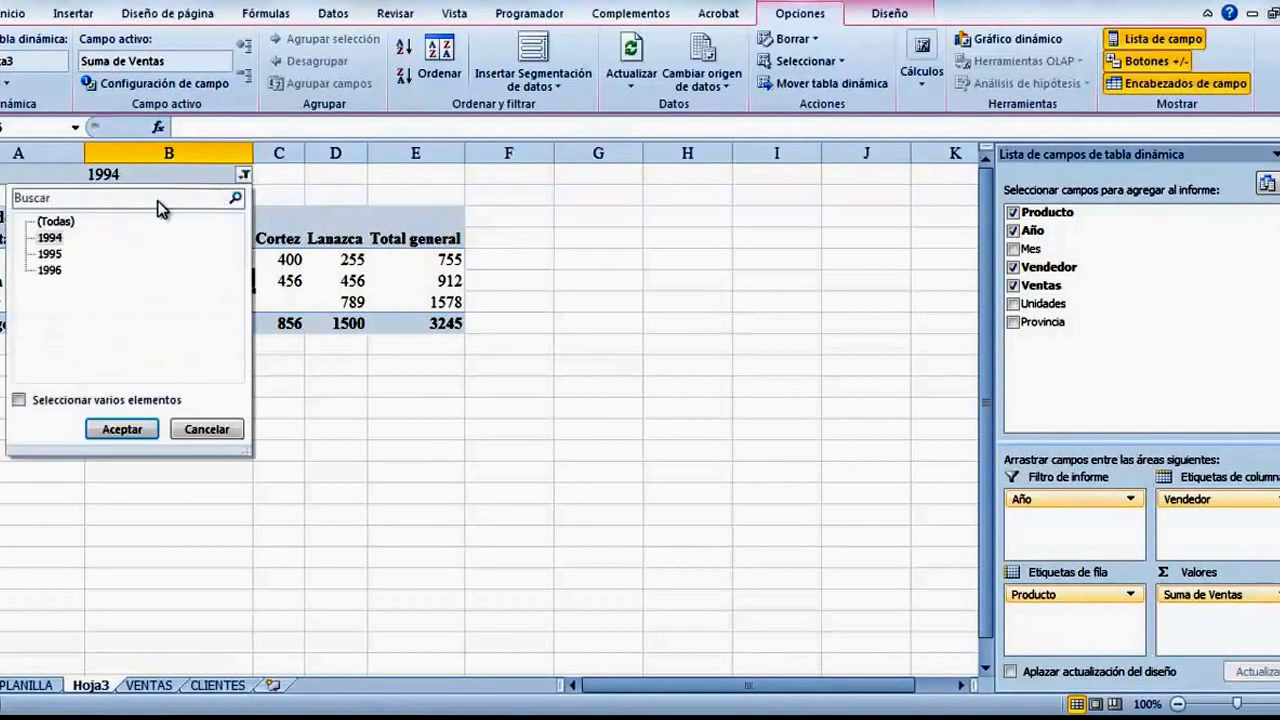
left_click(24, 400)
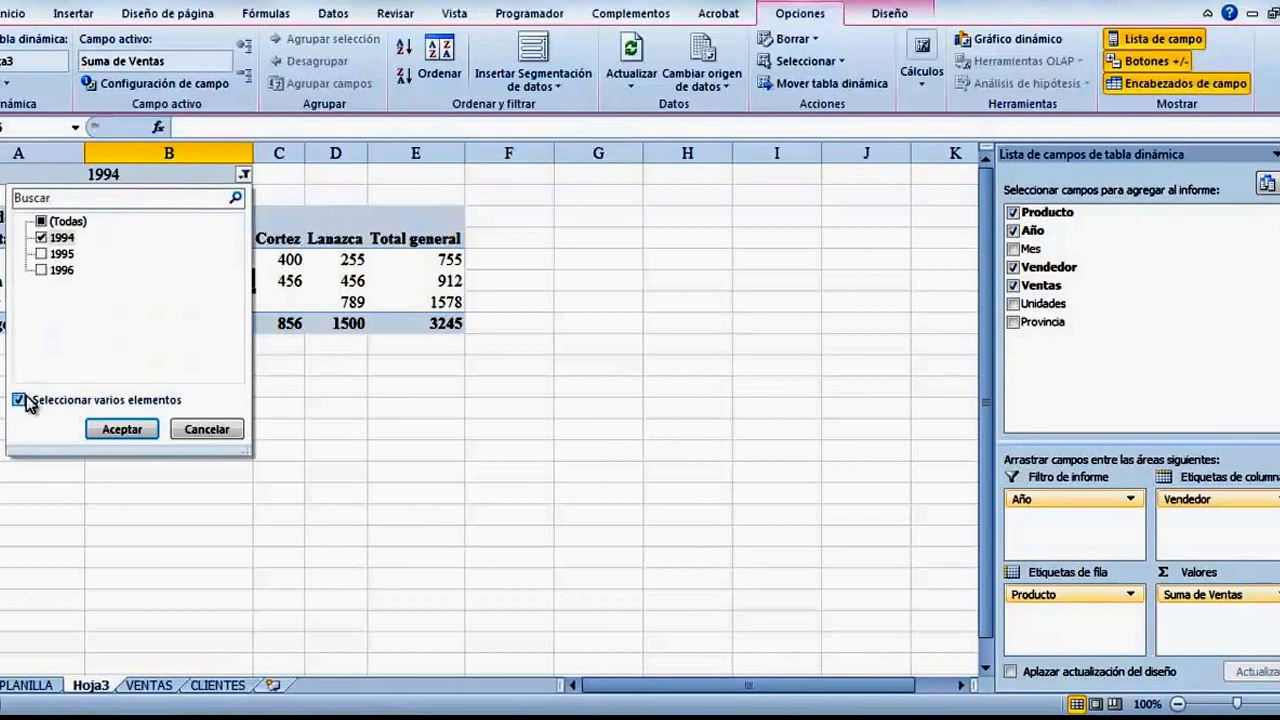
left_click(58, 271)
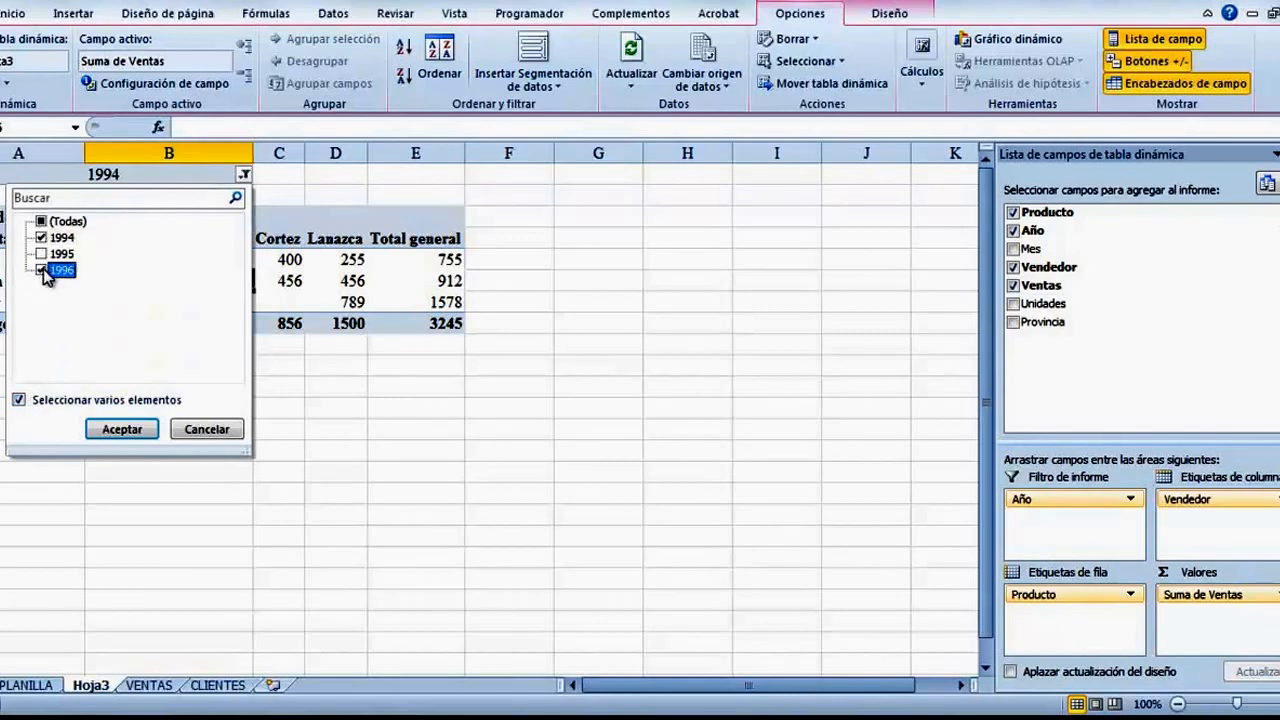
left_click(122, 429)
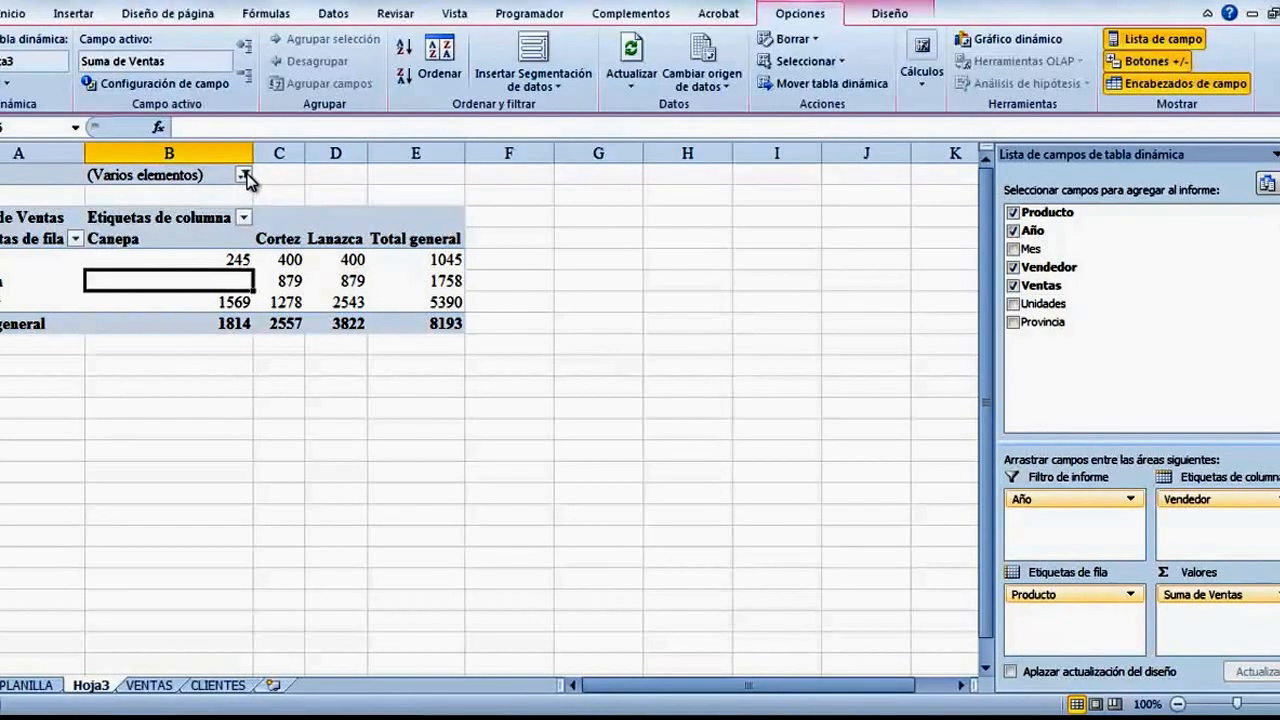
- Filter the pivot table's row labels to show only the products Autos and Tractor
left_click(76, 240)
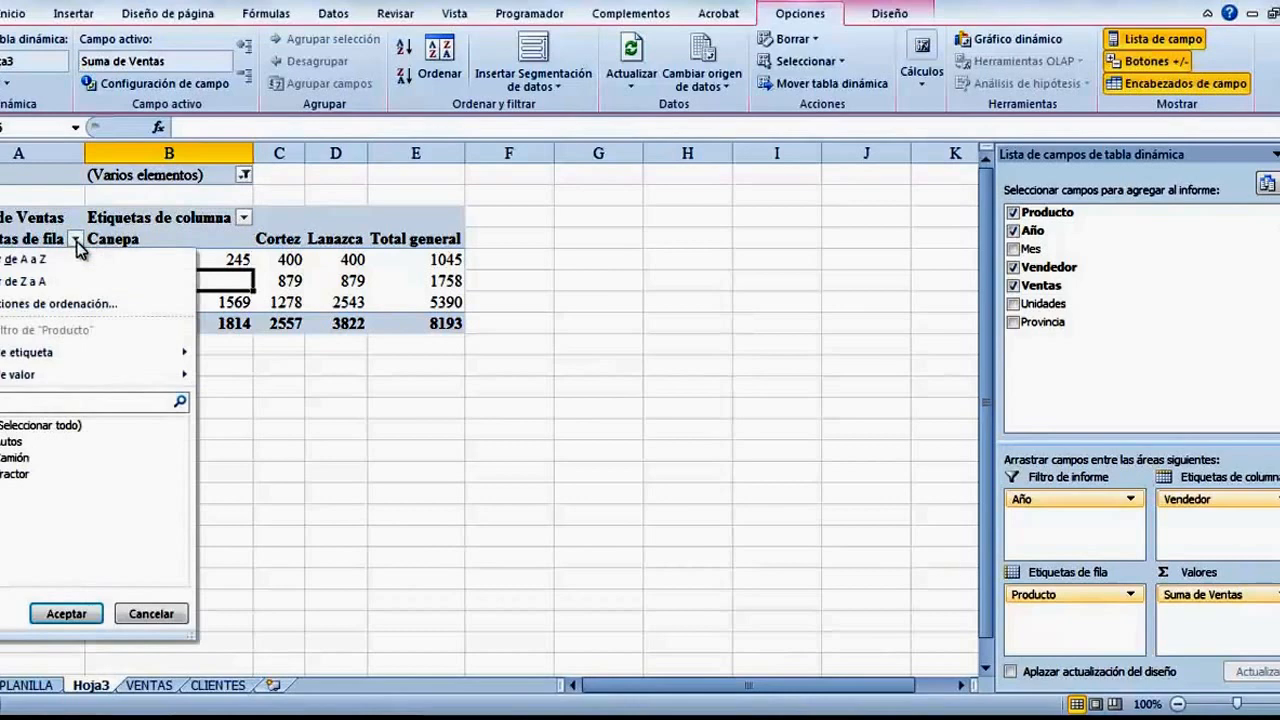
left_click(3, 425)
left_click(4, 441)
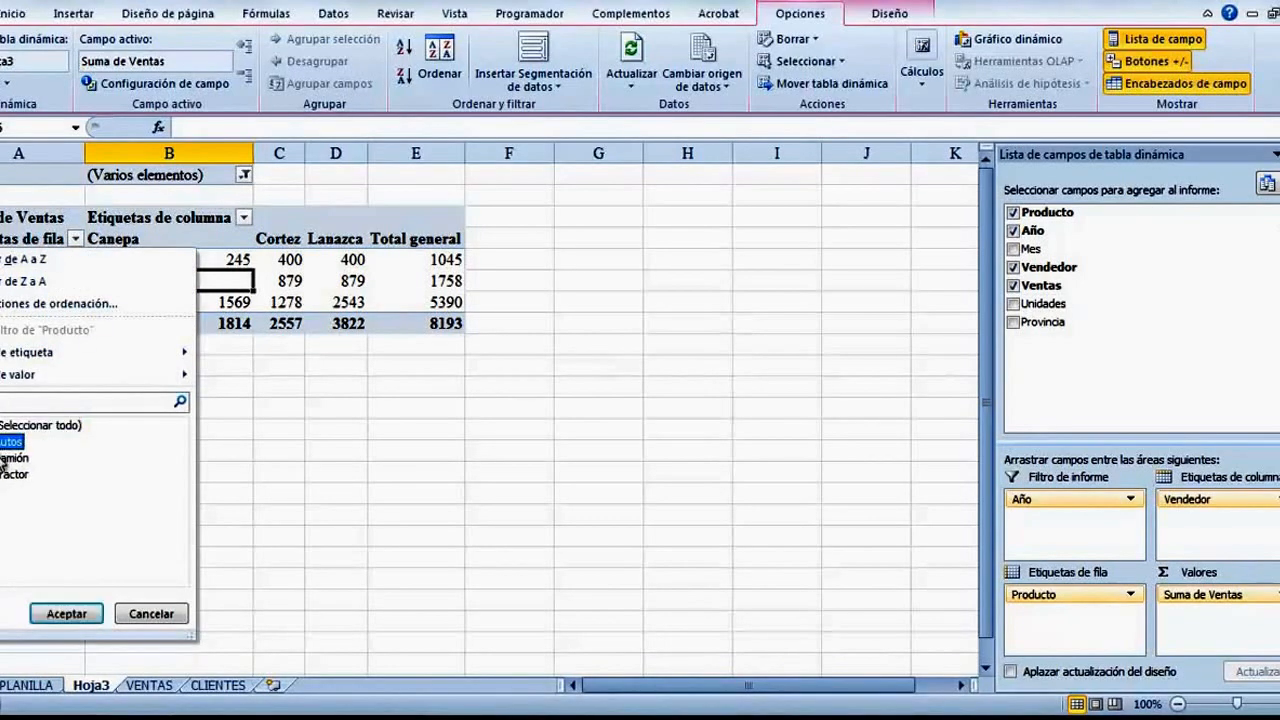
left_click(8, 474)
left_click(66, 613)
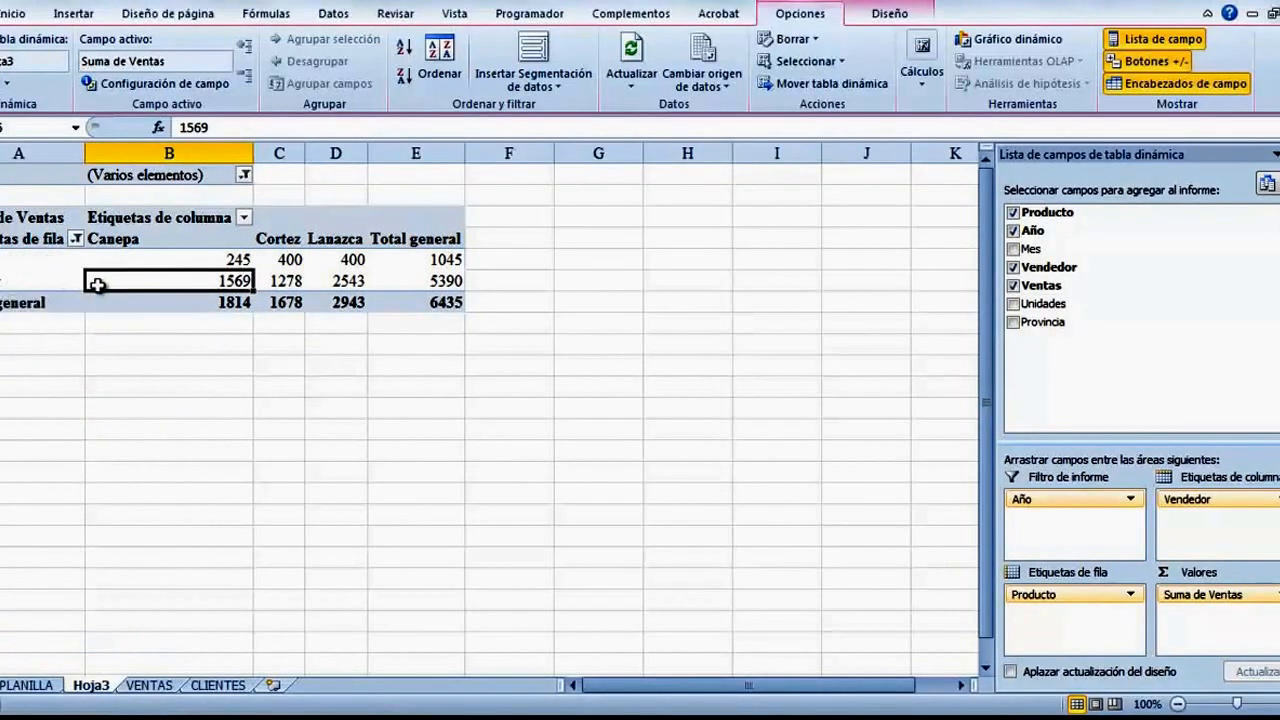
- Filter the pivot table's column labels to show only the first and third sellers in the Vendedor list
left_click(243, 217)
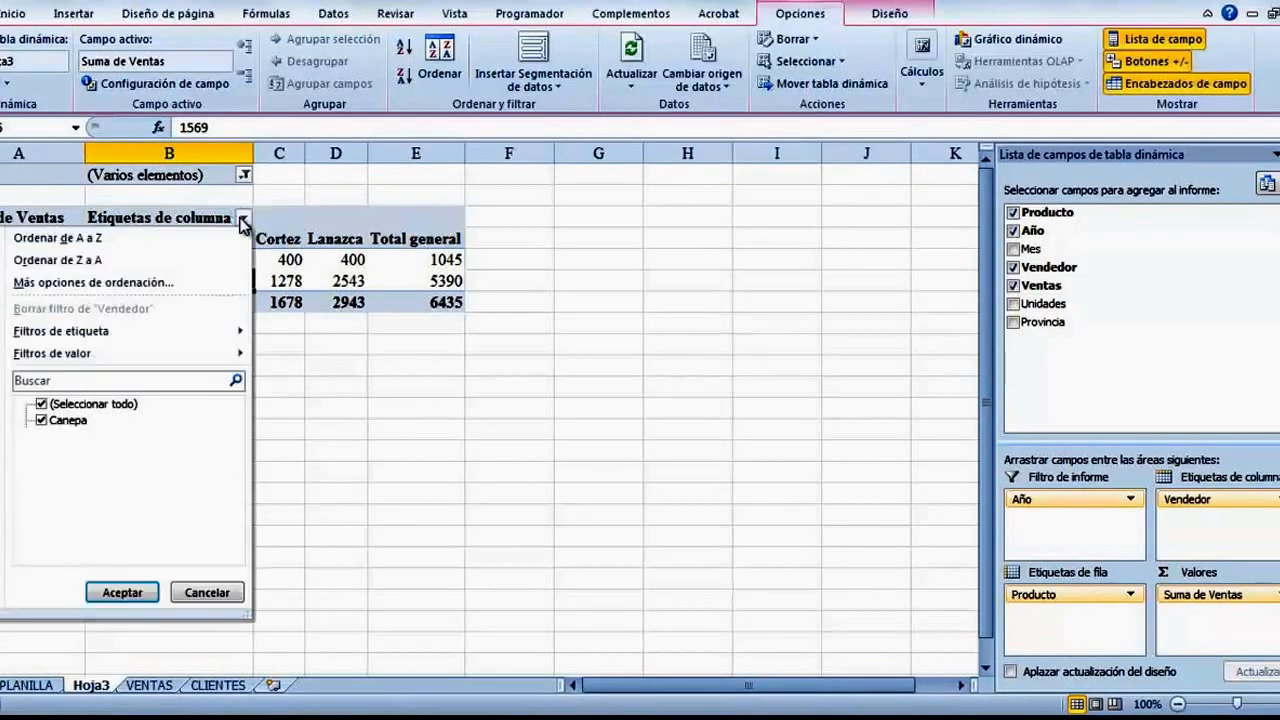
left_click(41, 404)
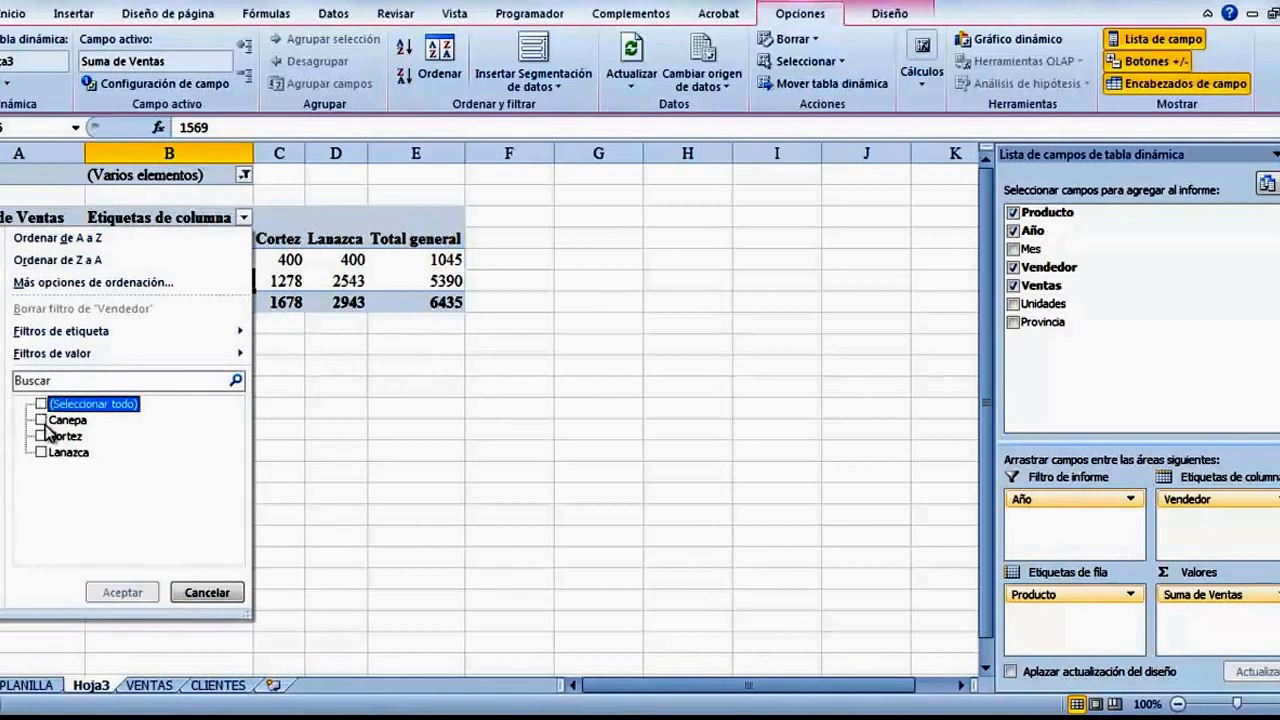
left_click(41, 420)
left_click(41, 453)
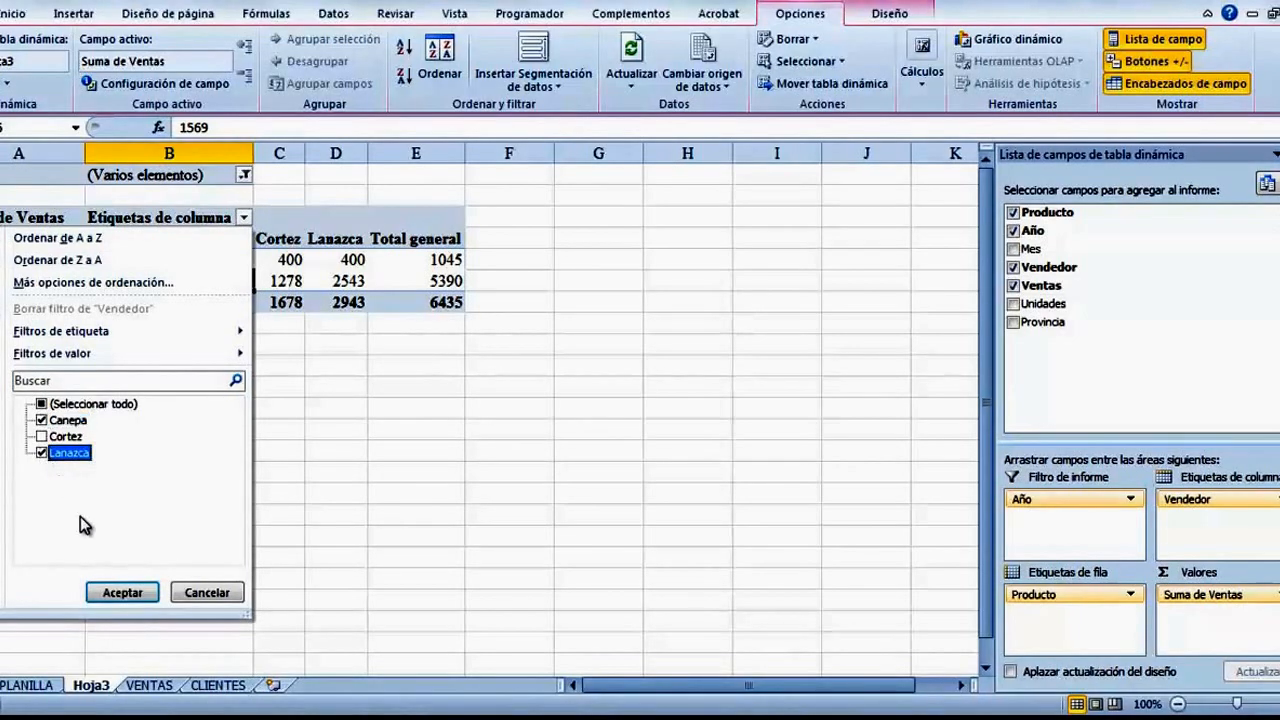
left_click(118, 594)
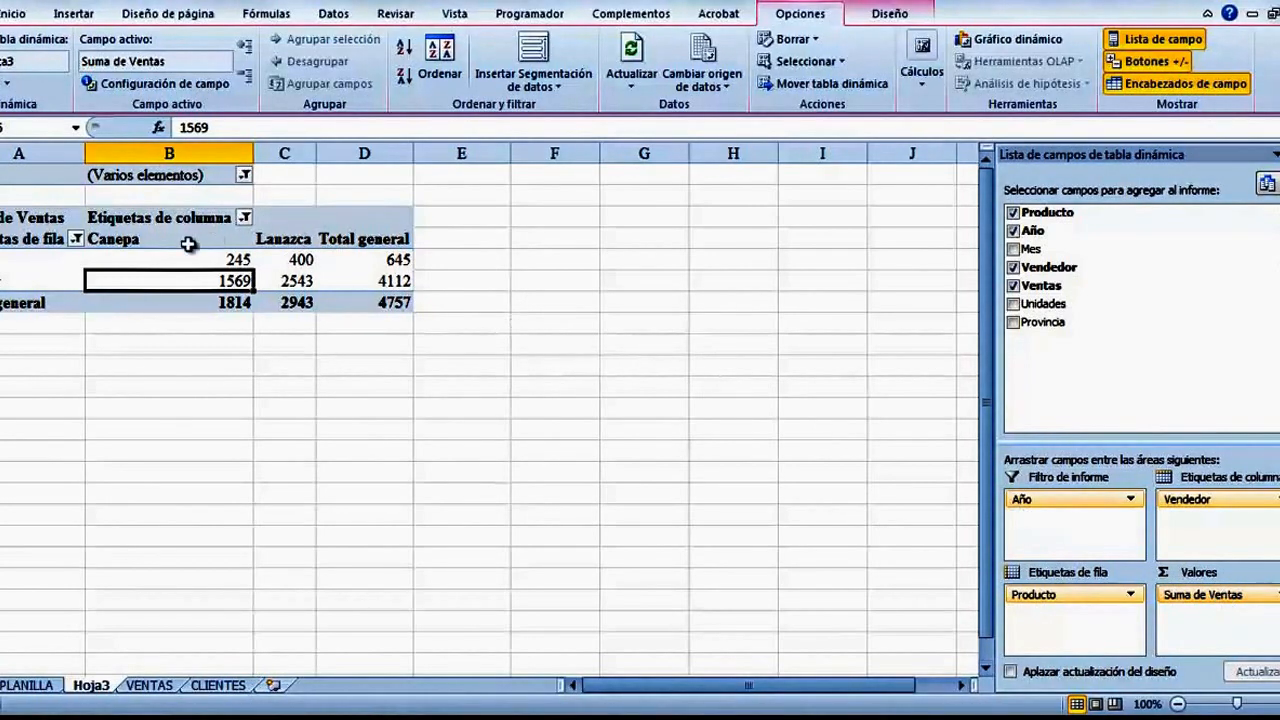
- Summarize the pivot table's Ventas values by Promedio
right_click(288, 282)
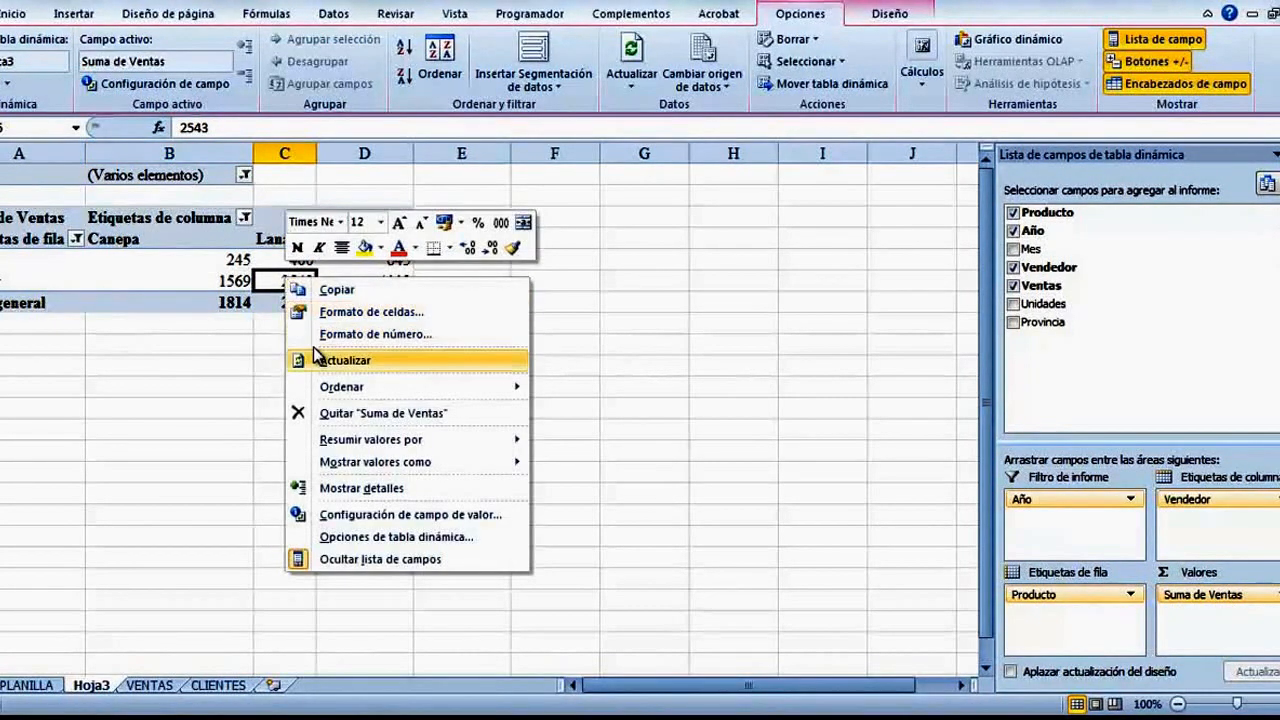
mouse_move(366, 445)
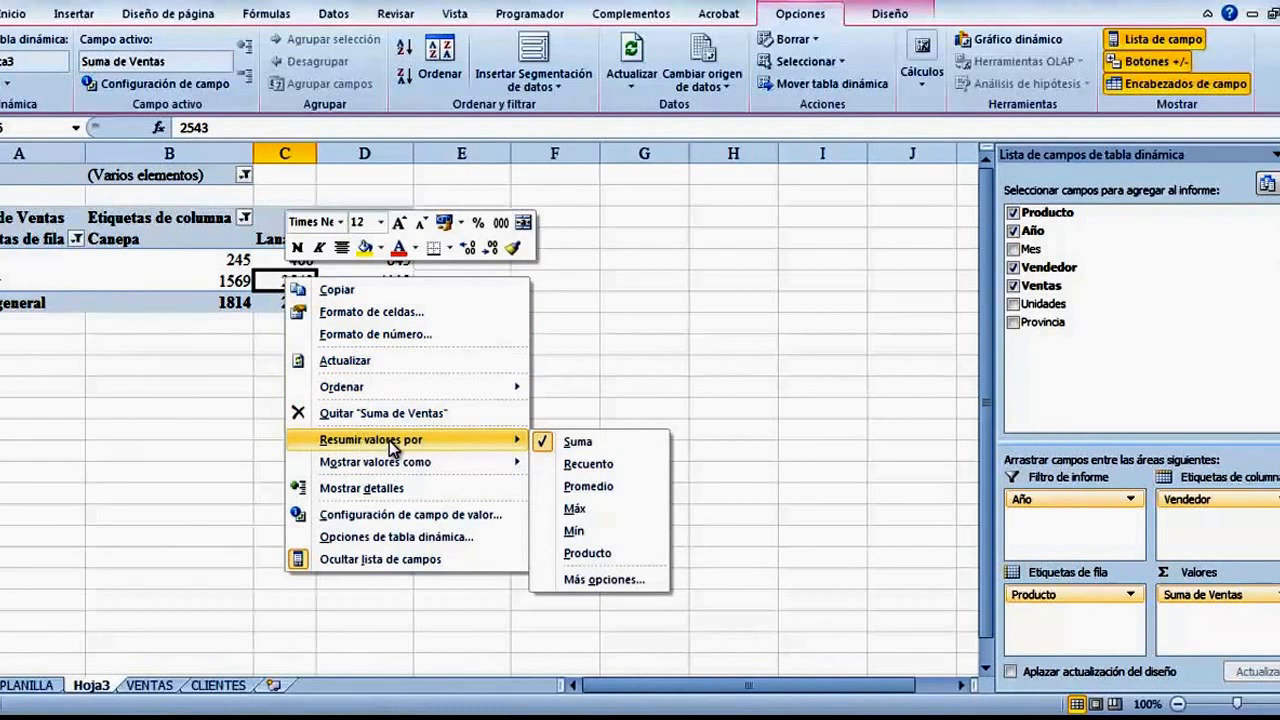
left_click(590, 486)
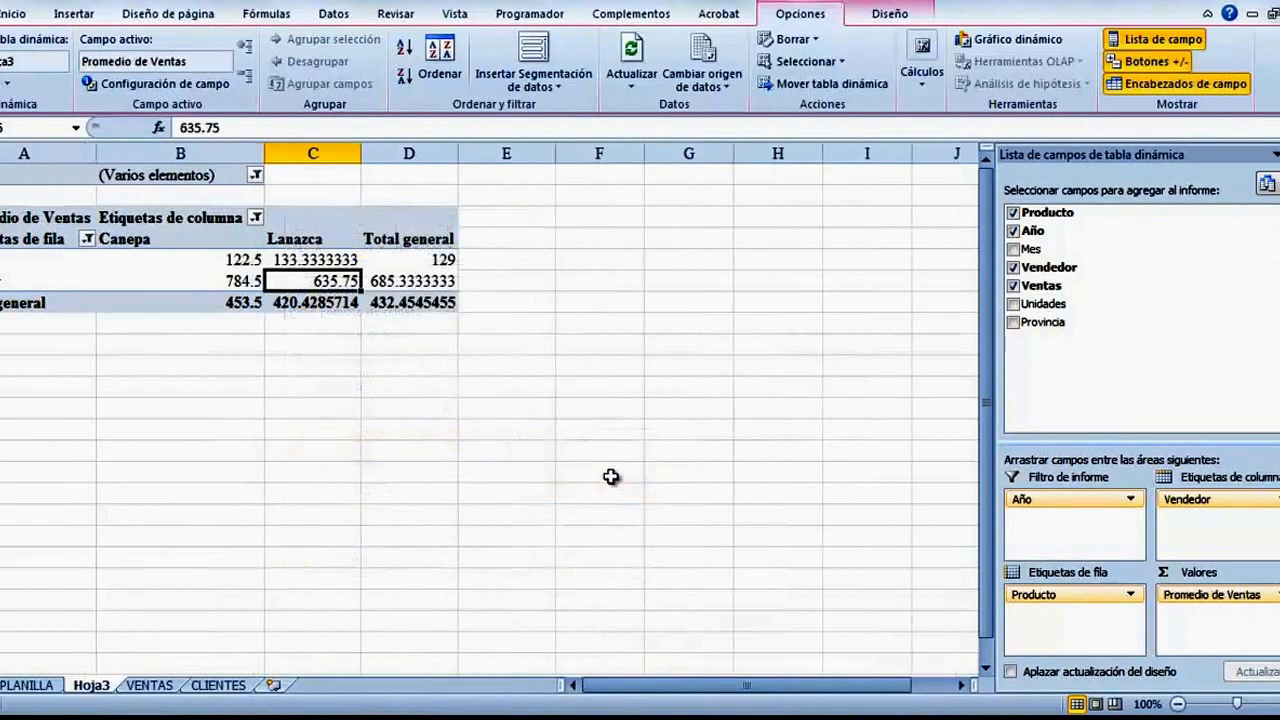
- Switch the Ventas value field's summary calculation back to Suma in its value field settings
right_click(235, 264)
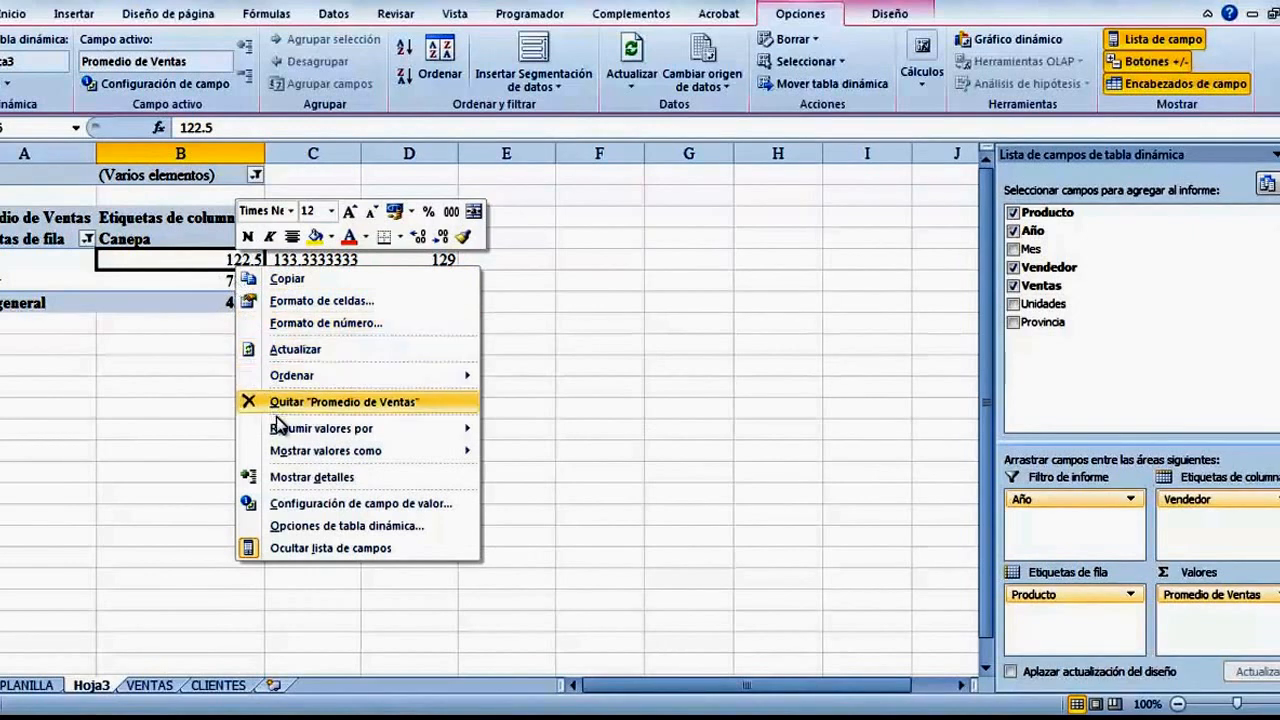
mouse_move(285, 437)
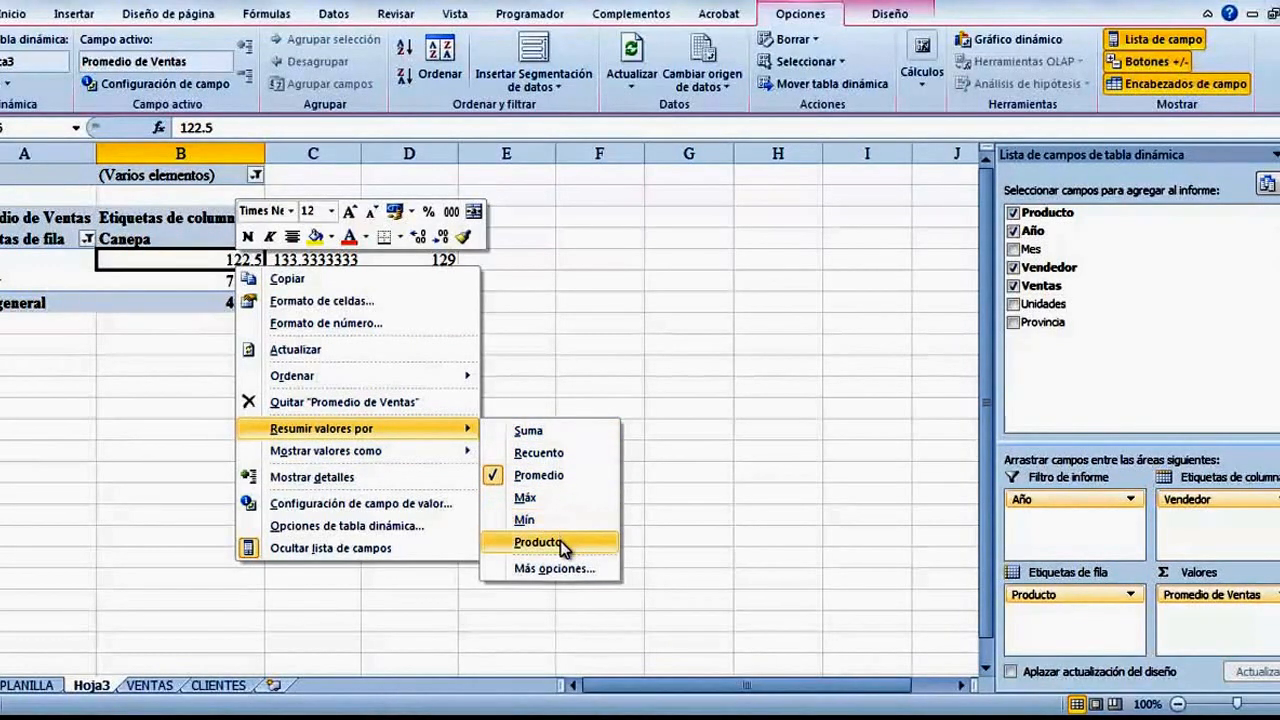
left_click(561, 574)
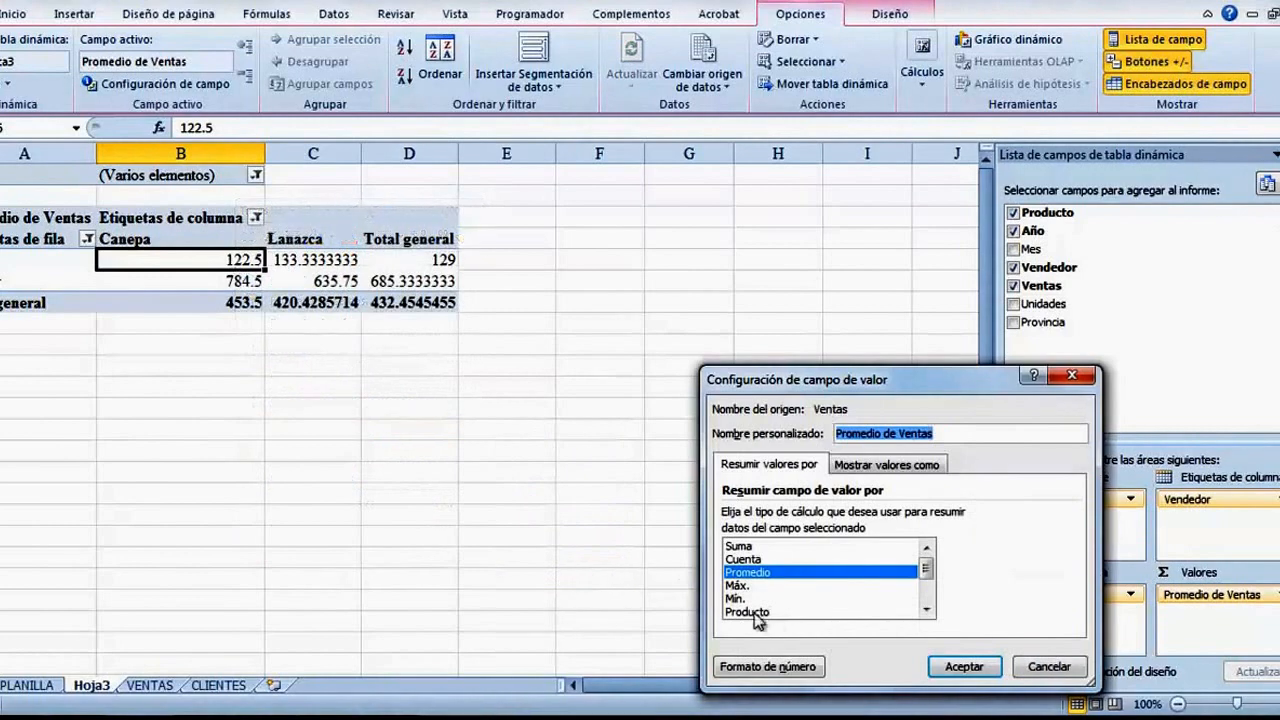
mouse_move(930, 573)
left_mouse_down()
mouse_move(927, 592)
mouse_move(940, 565)
left_mouse_up()
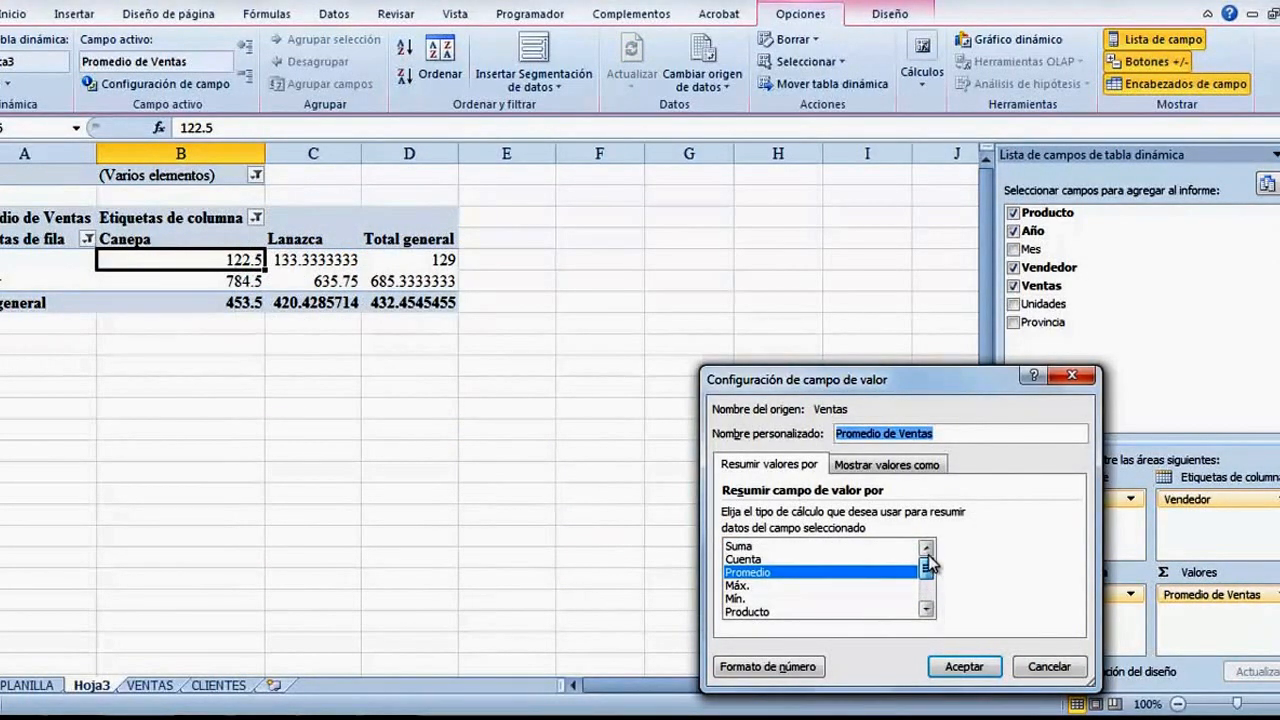
left_click(782, 546)
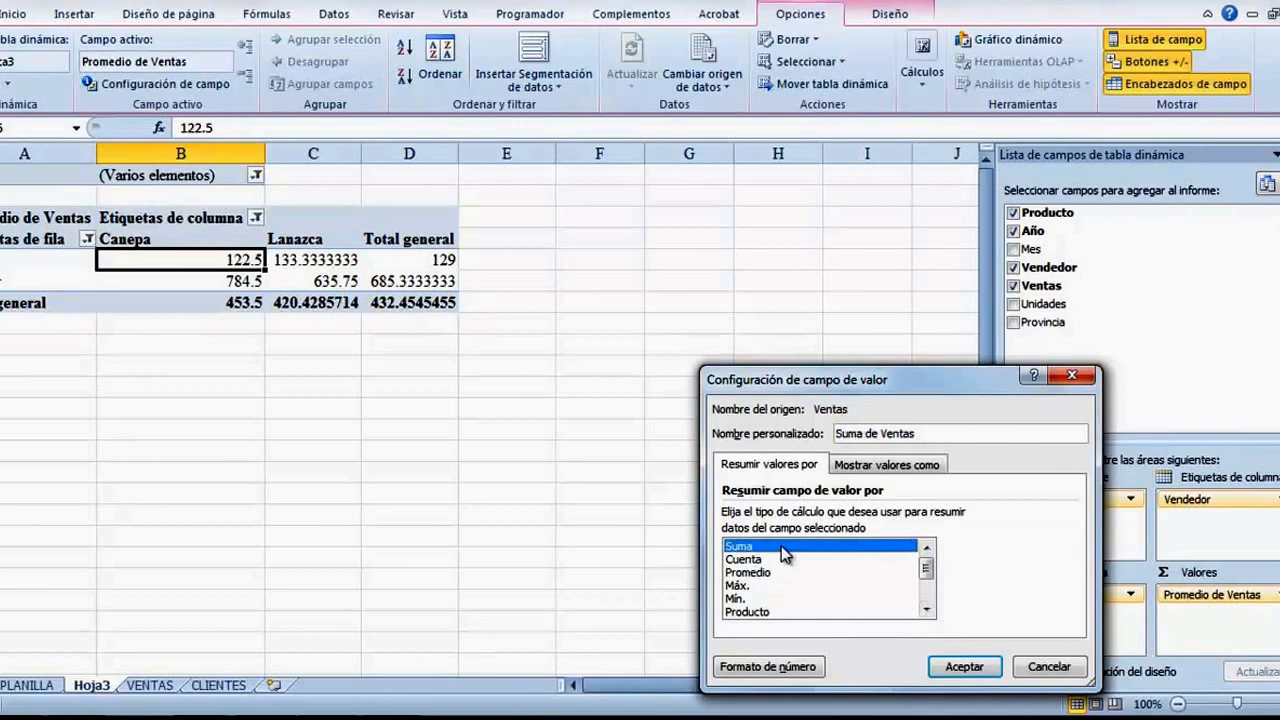
left_click(964, 667)
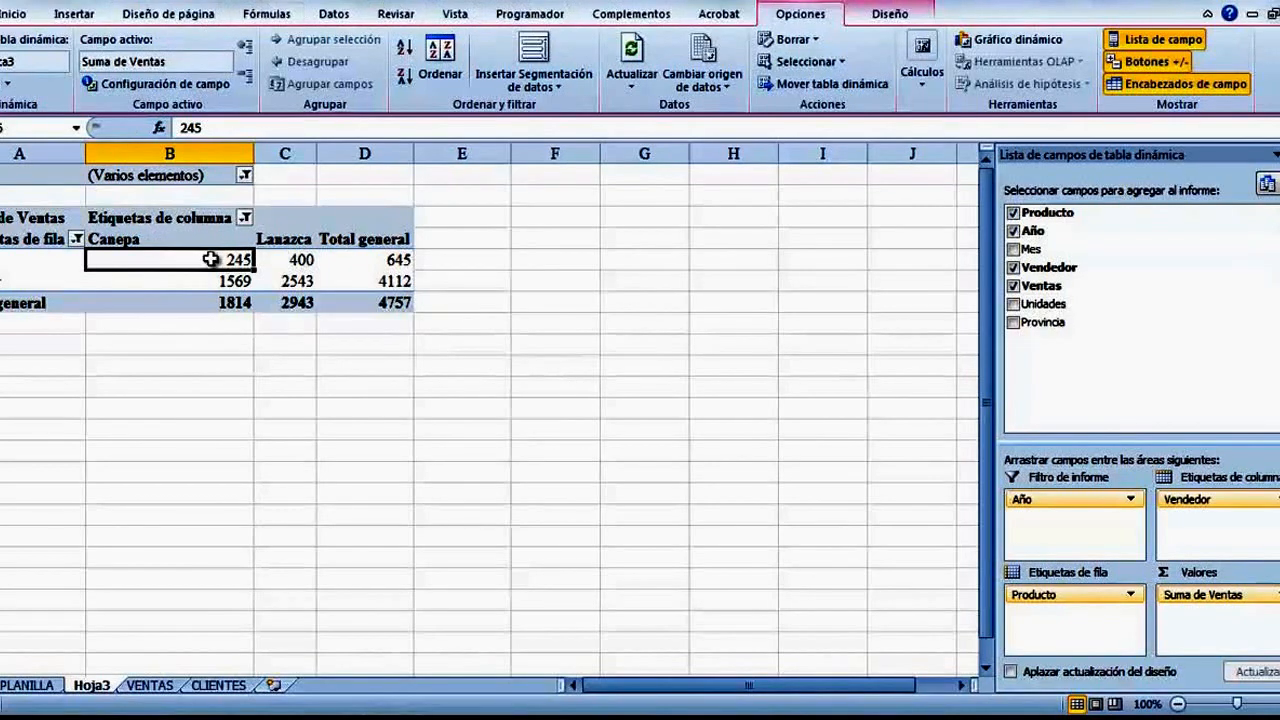
- Clear all the pivot table's filters and move Vendedor from the column labels to the row labels below Producto
left_click(335, 16)
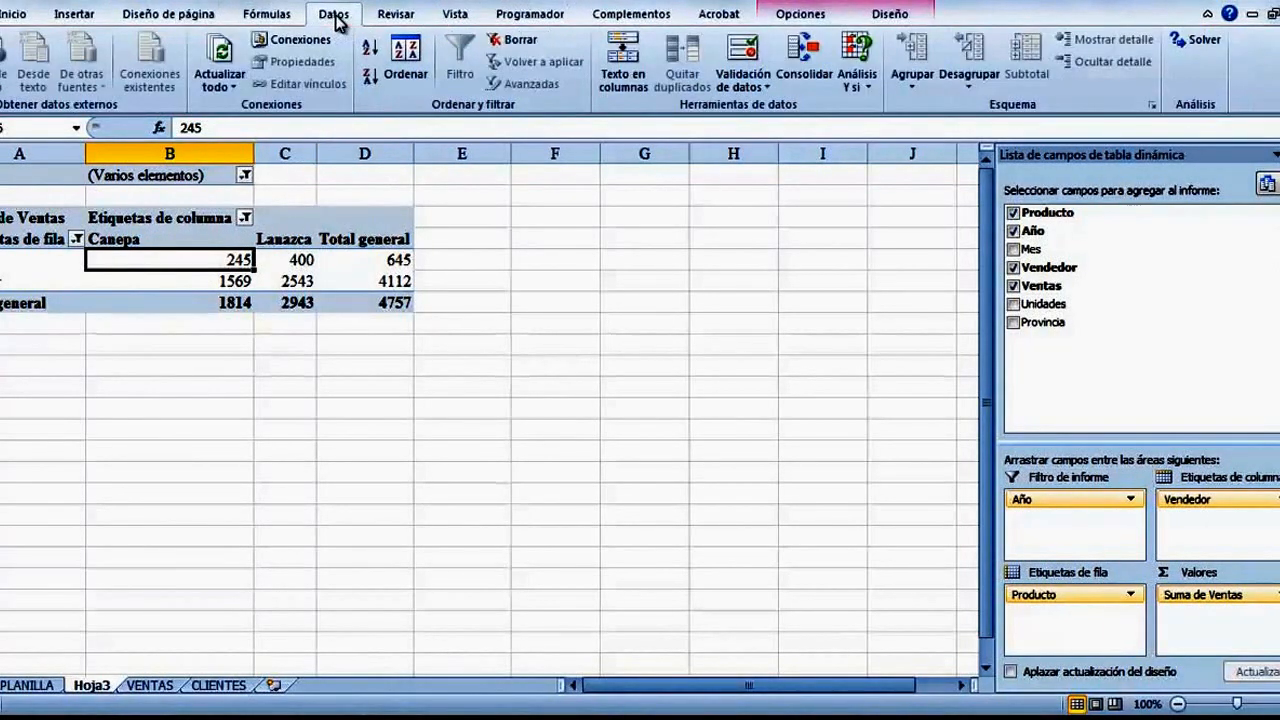
left_click(505, 40)
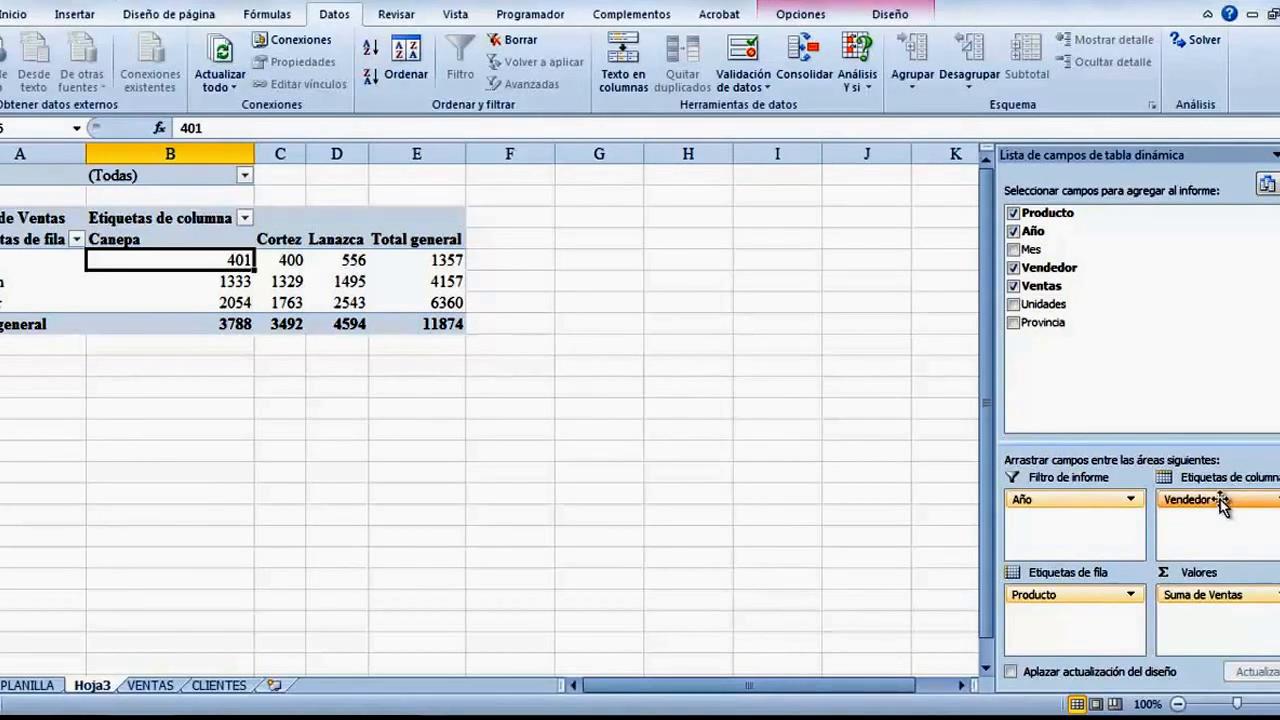
left_click_drag(1222, 500, 1071, 620)
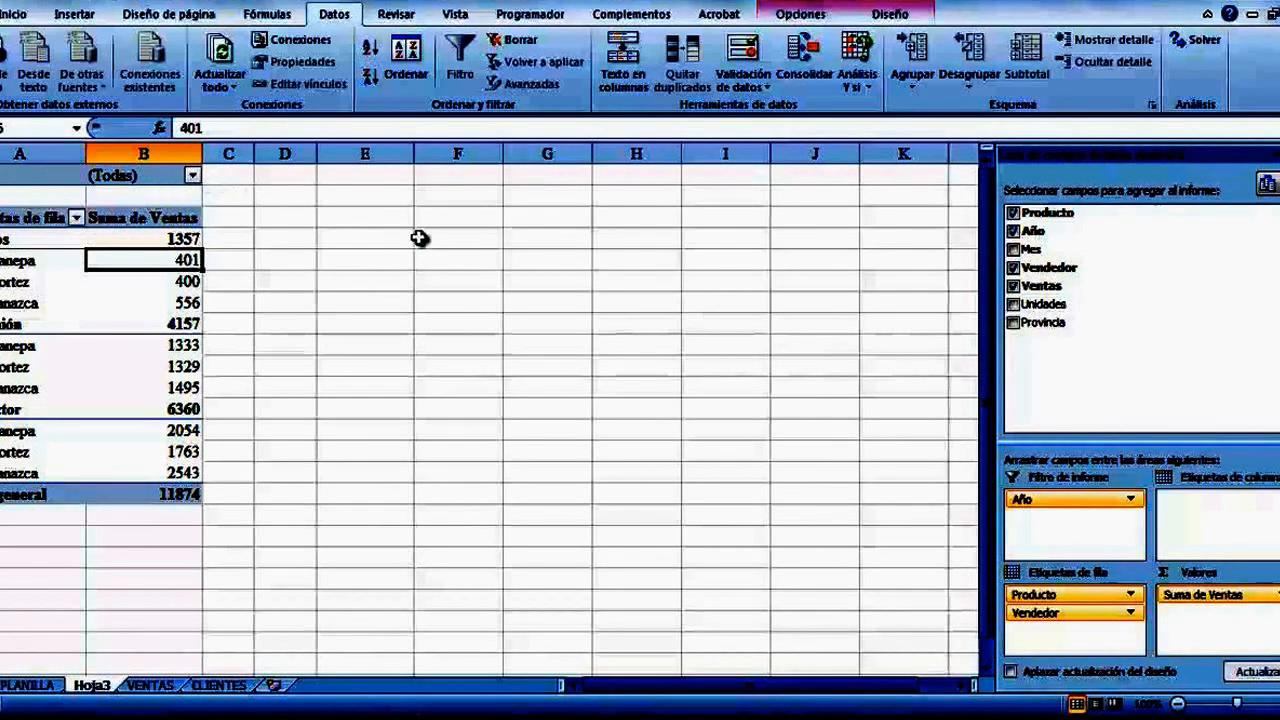
- Add the Ventas field to the pivot table's values two more times, giving three Ventas columns
left_click_drag(1066, 300, 1205, 622)
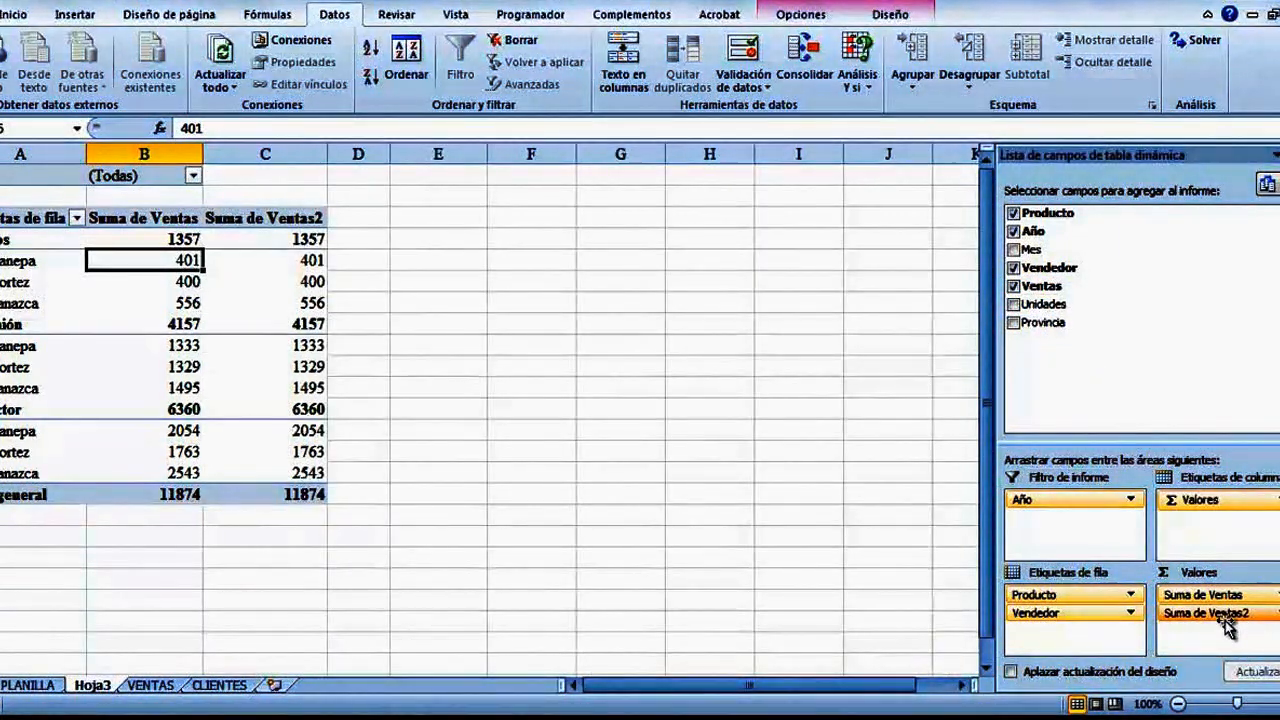
left_click_drag(1044, 287, 1242, 632)
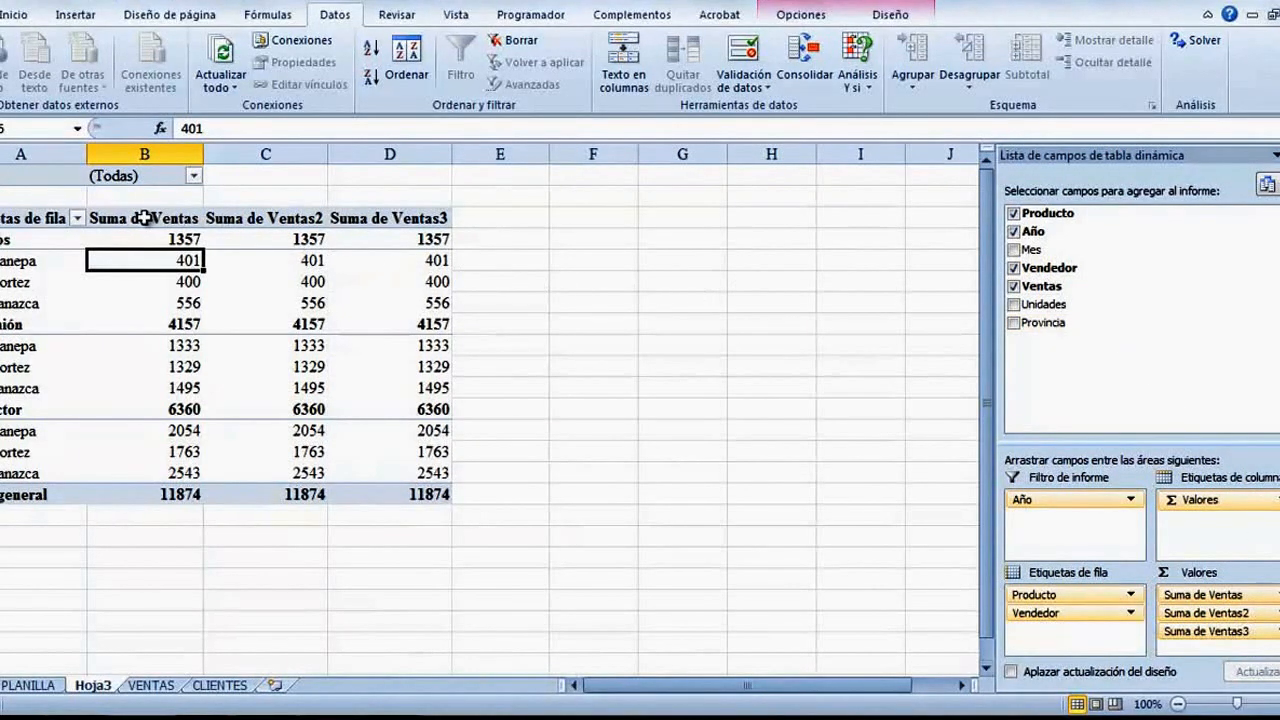
left_click(157, 207)
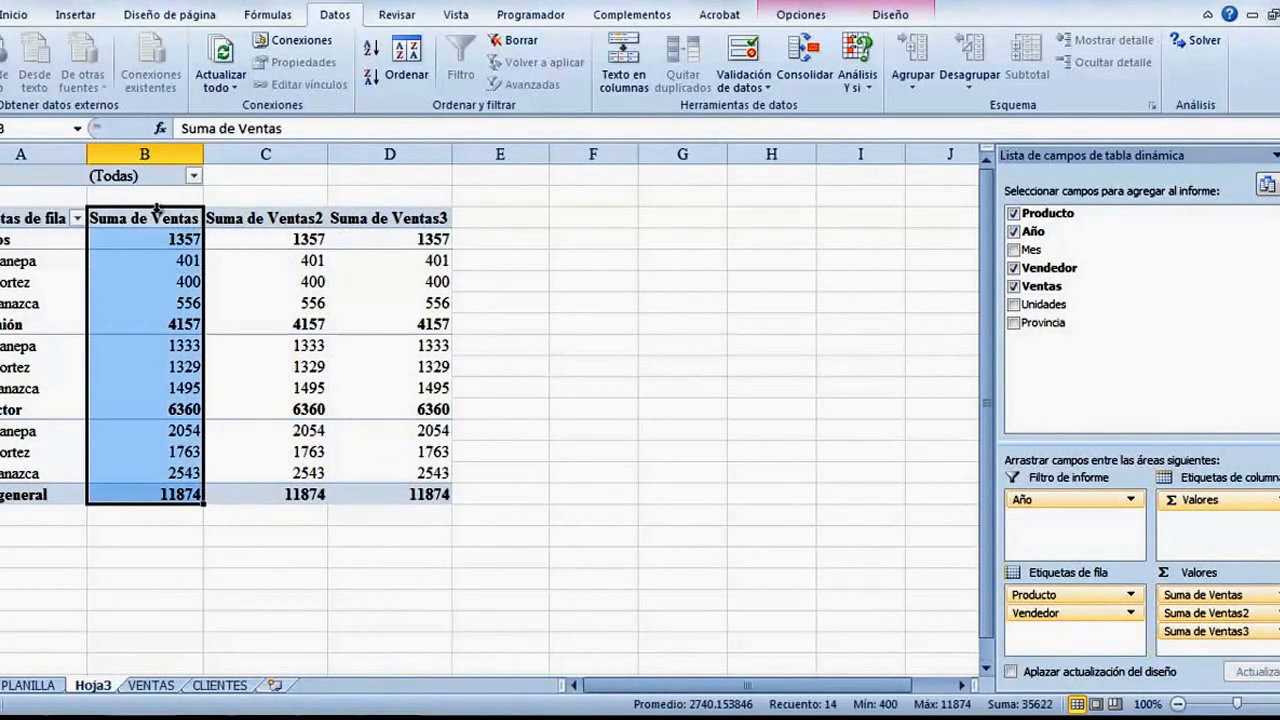
left_click(253, 218)
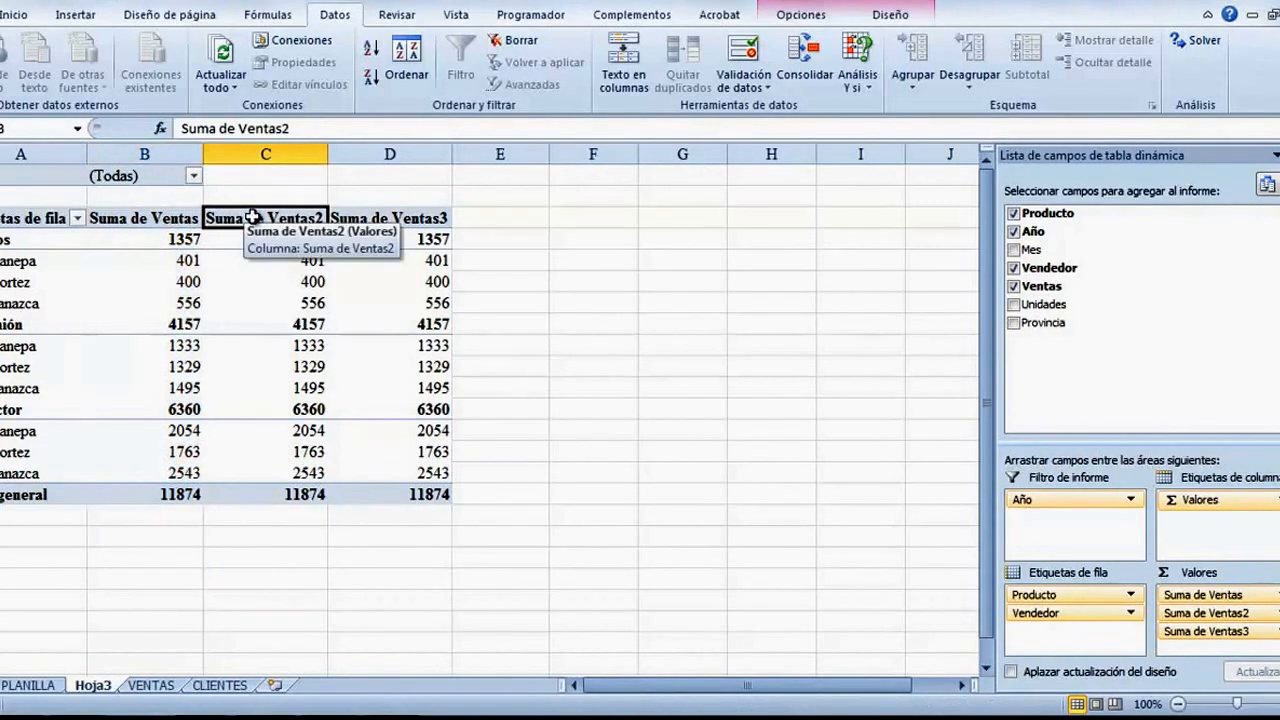
left_click(402, 217)
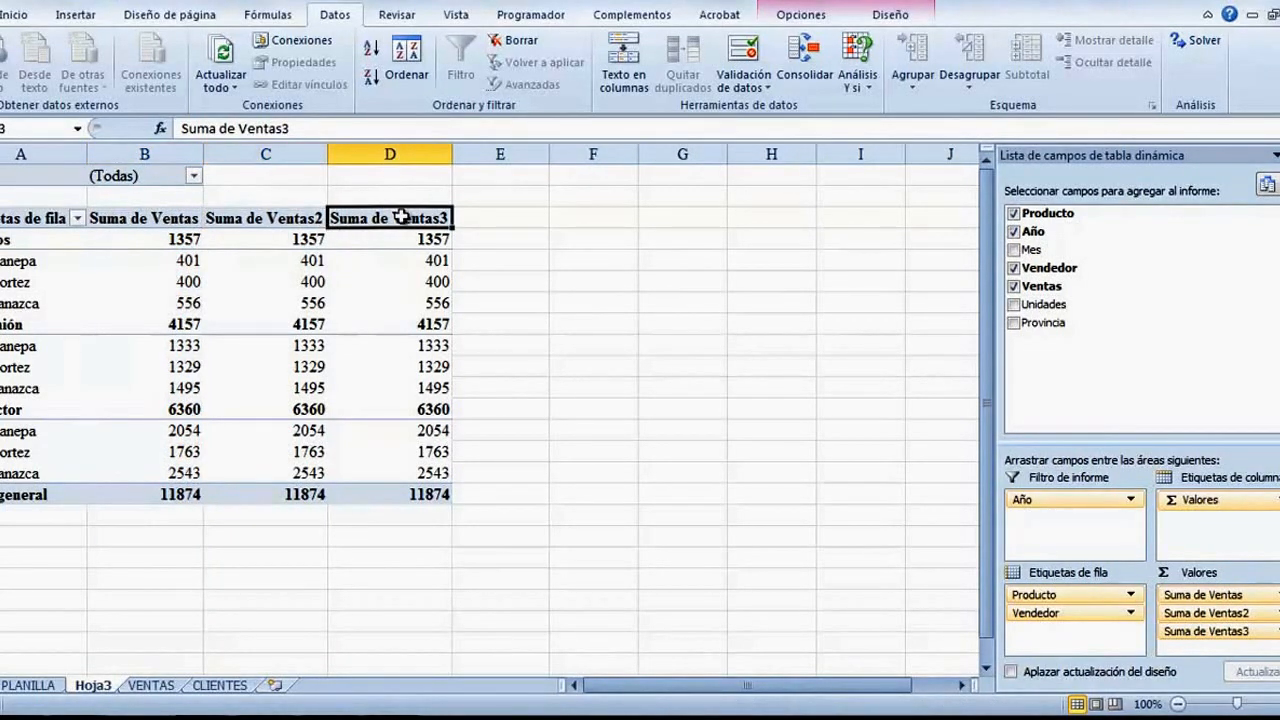
- Change the calculation of the second Ventas value column to Promedio
left_click(253, 218)
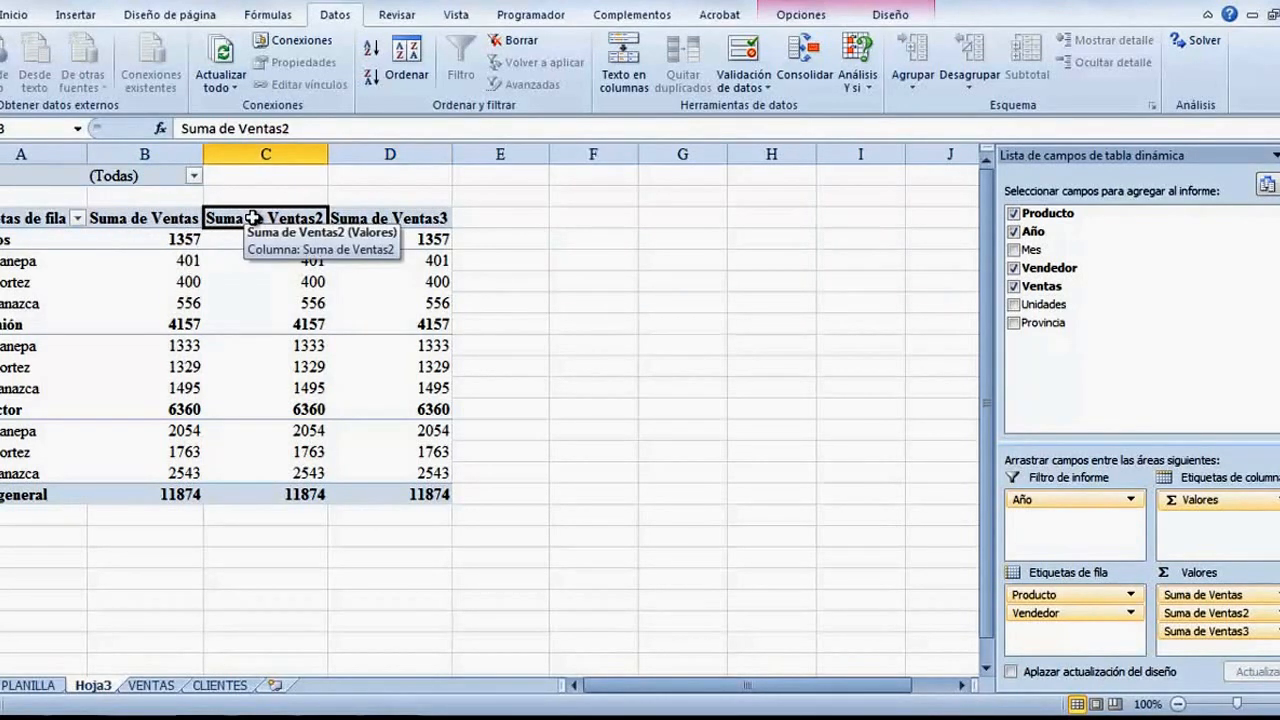
double_click(253, 218)
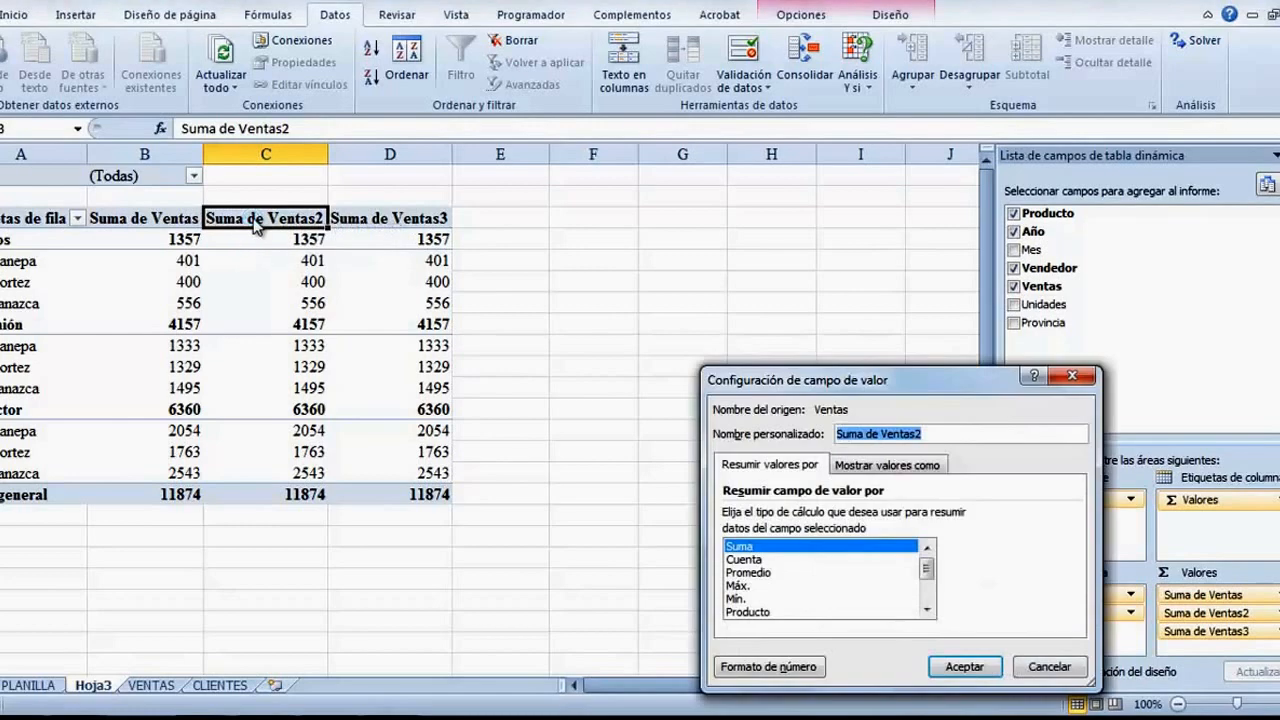
left_click(768, 574)
left_click(965, 666)
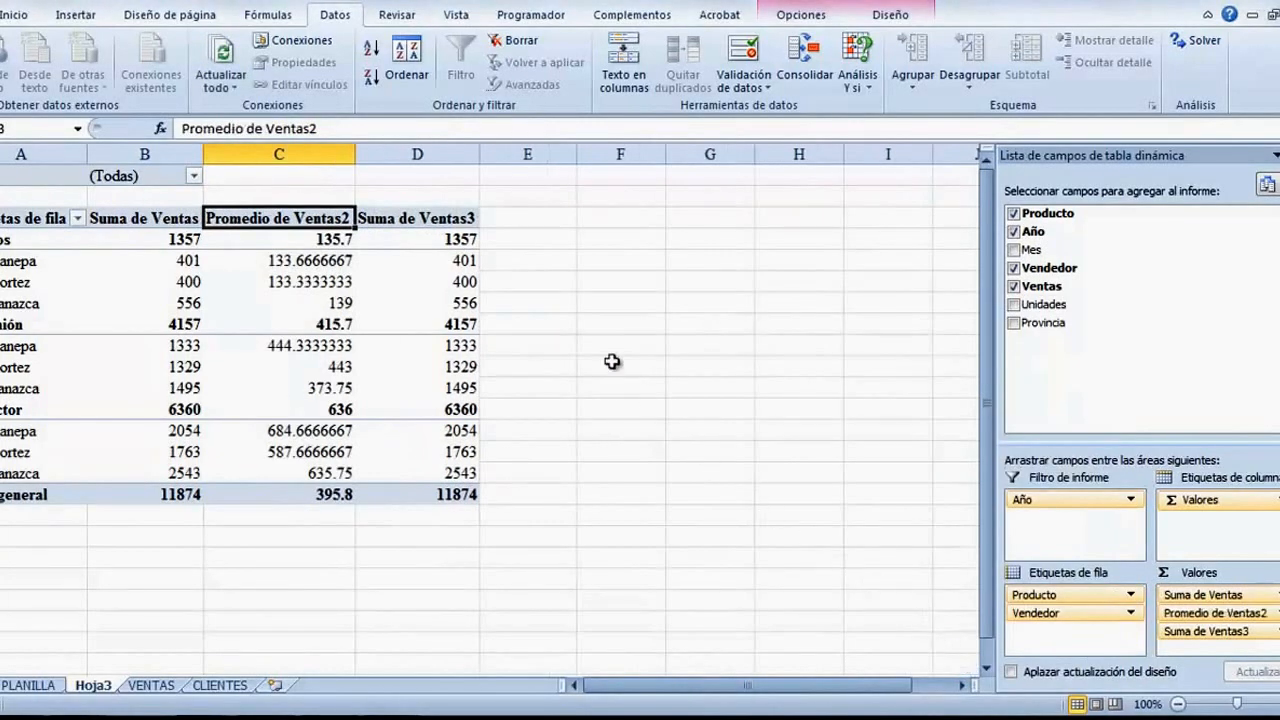
- Change the calculation of the third Ventas value column to Máx
double_click(402, 218)
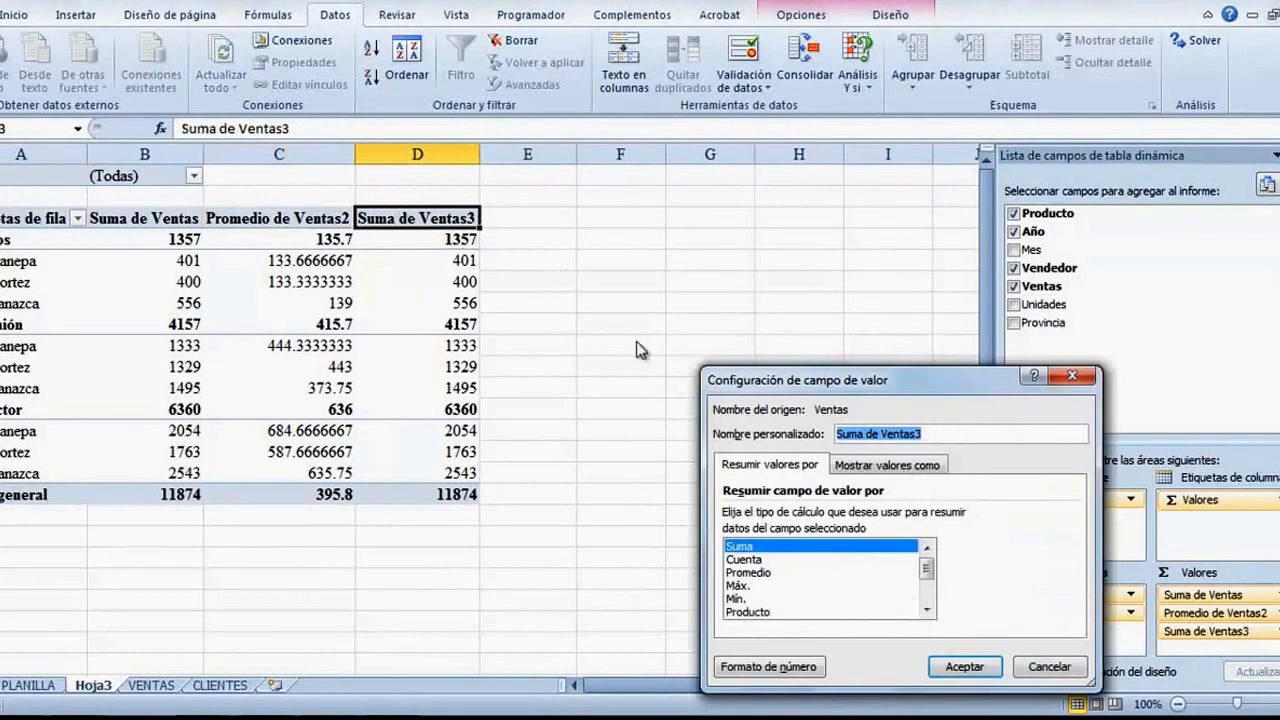
left_click(767, 586)
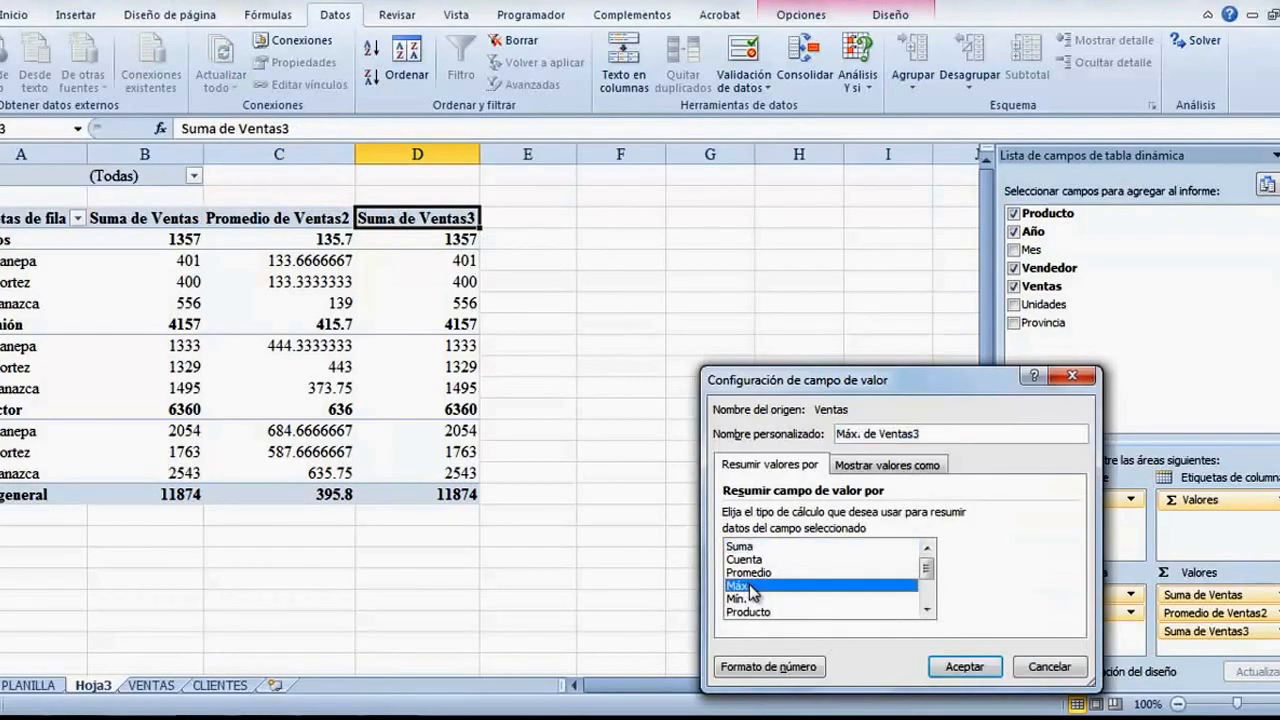
left_click(964, 666)
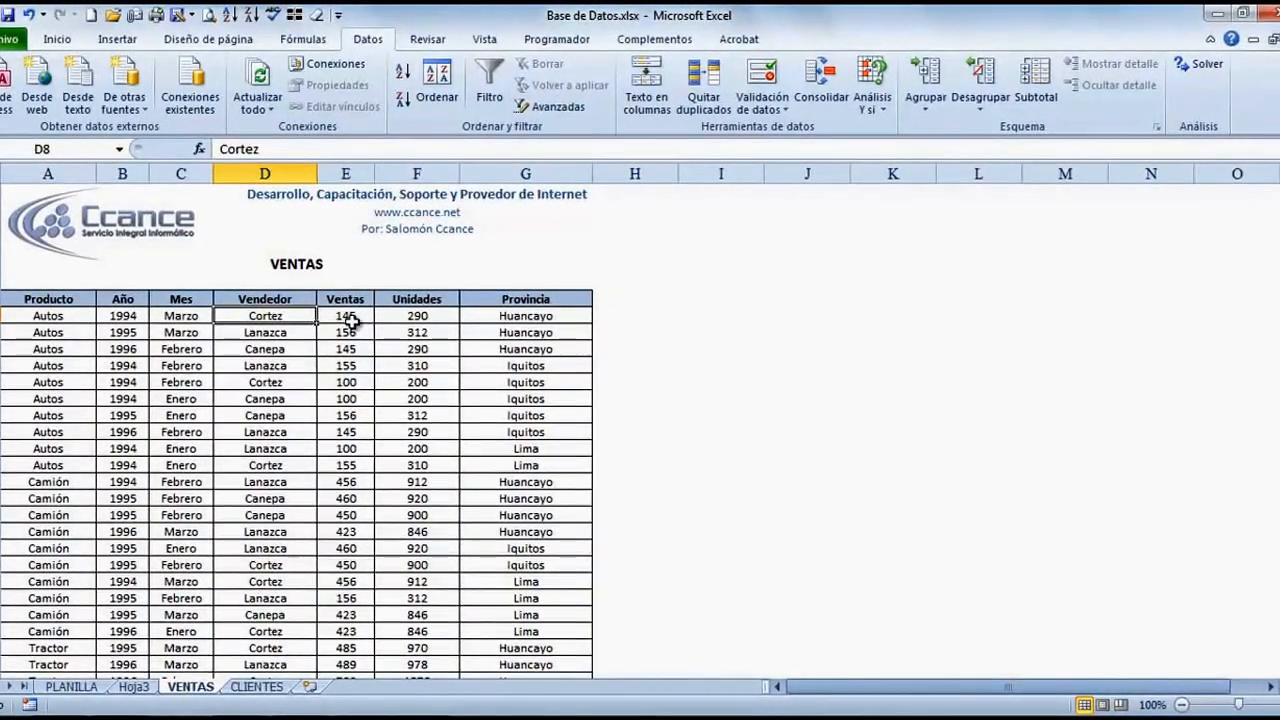
- On the VENTAS sheet, set the Ventas amount of the first Autos record, cell E8, to 1450
left_click(352, 316)
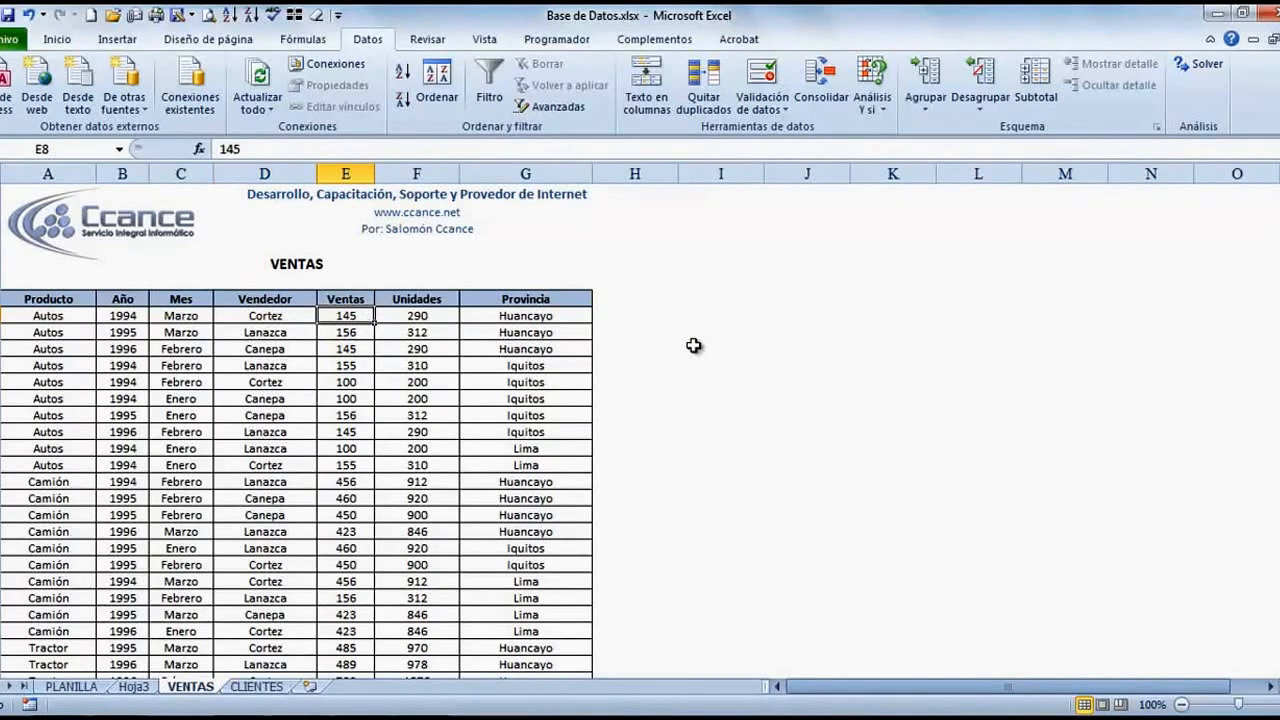
type("145")
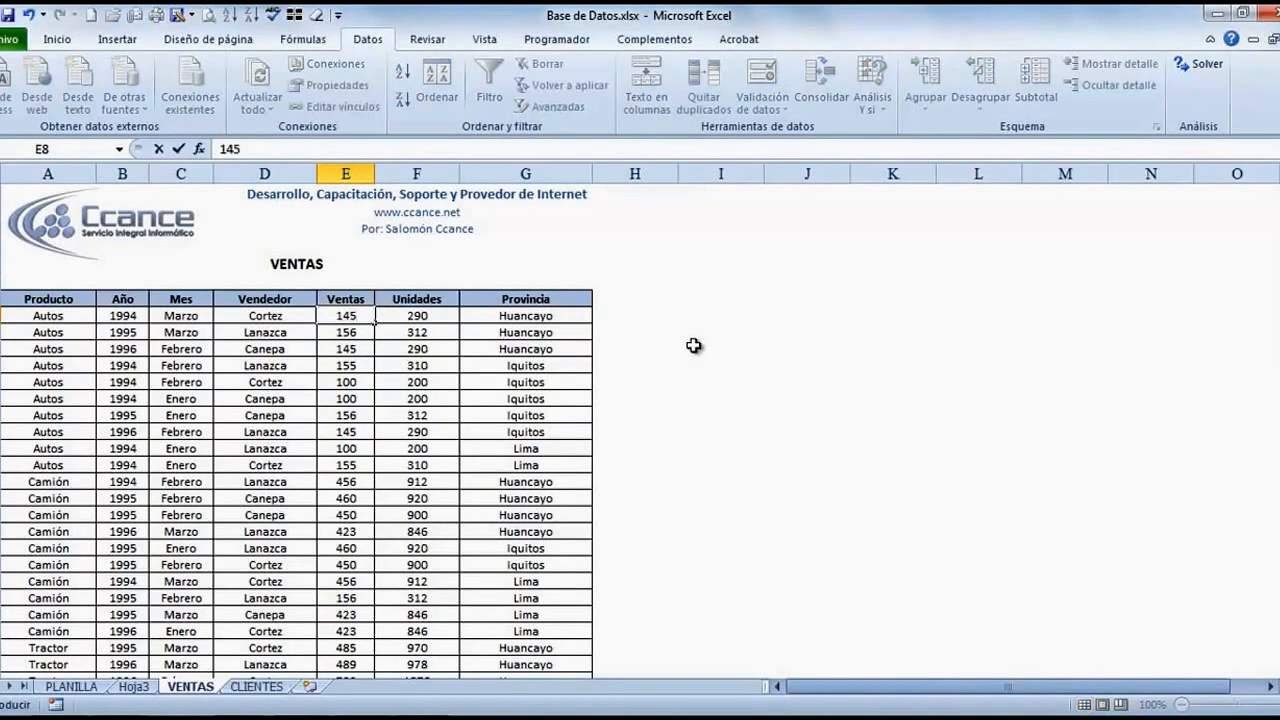
type("0")
key("Return")
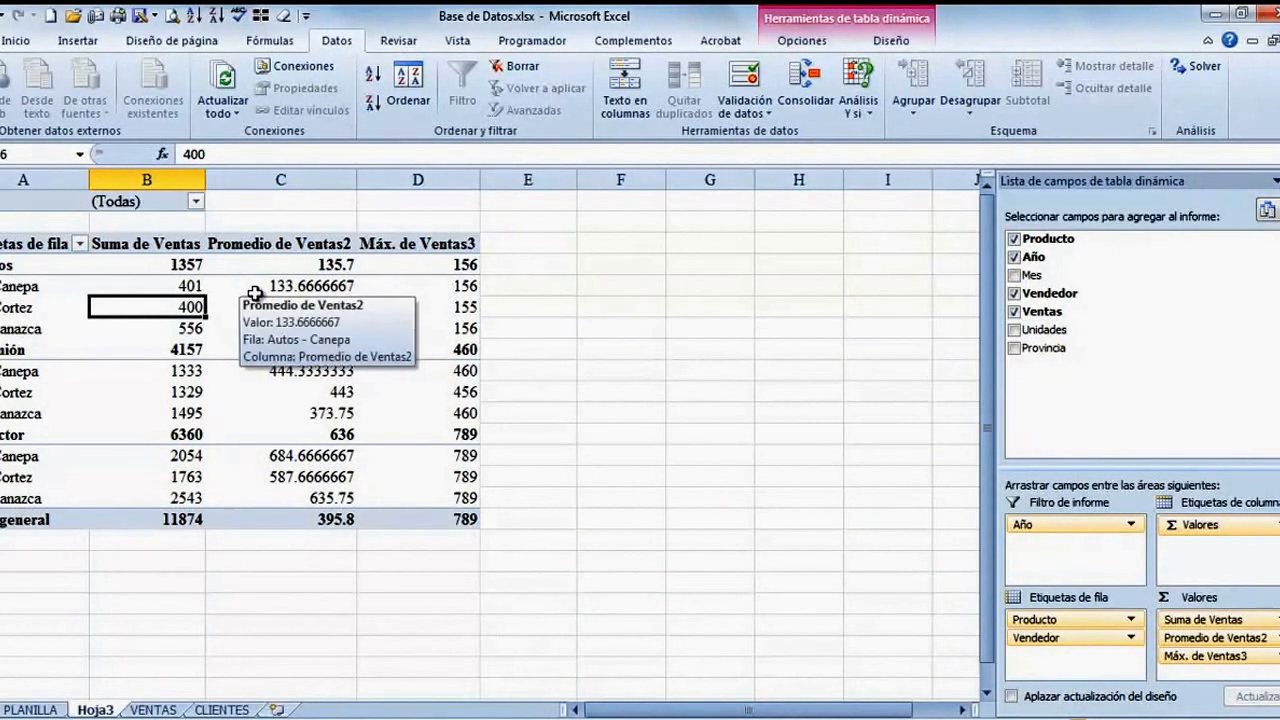
- Refresh all the data behind the pivot table on Hoja3 and select the Autos sales sum of the second seller
left_click(240, 291)
right_click(241, 292)
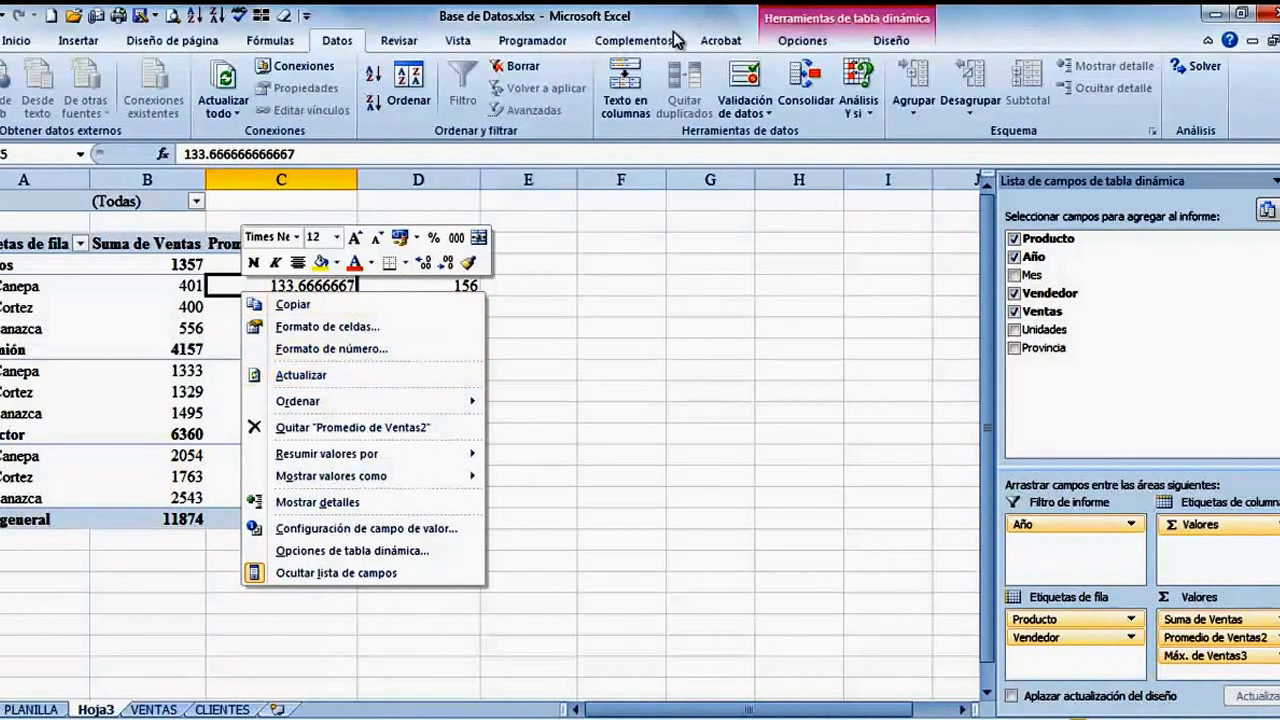
left_click(803, 42)
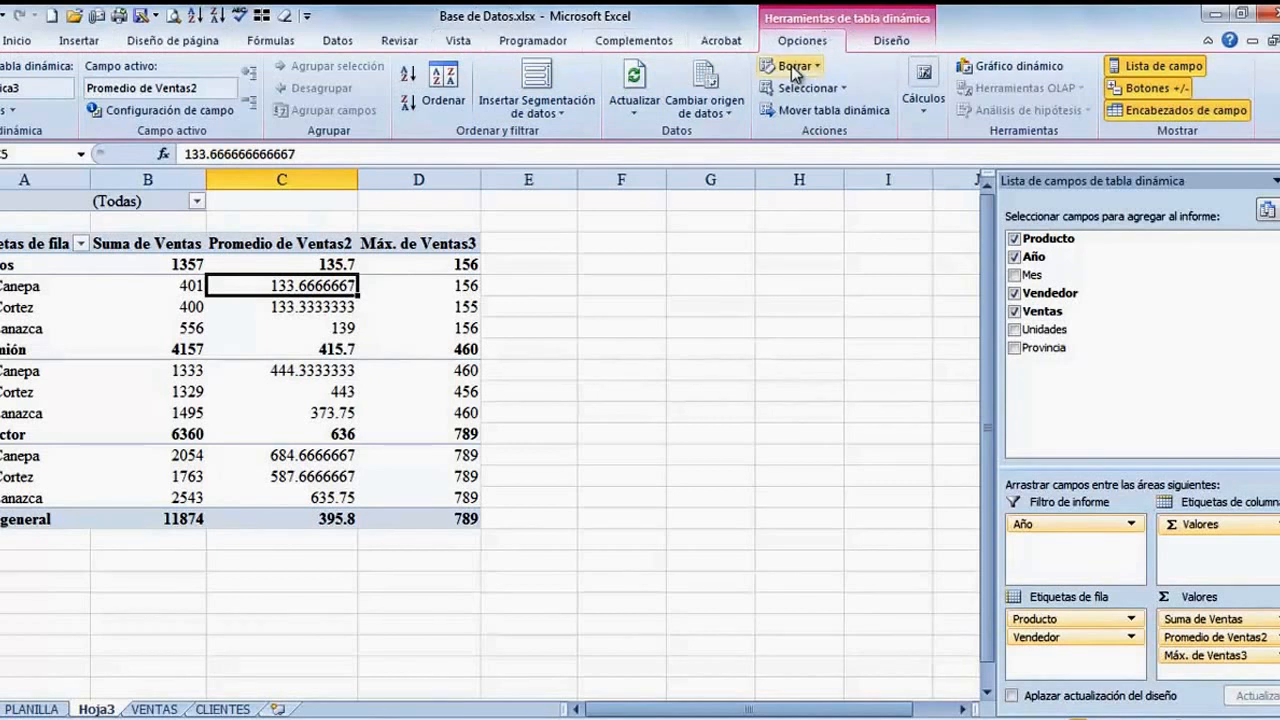
left_click(637, 114)
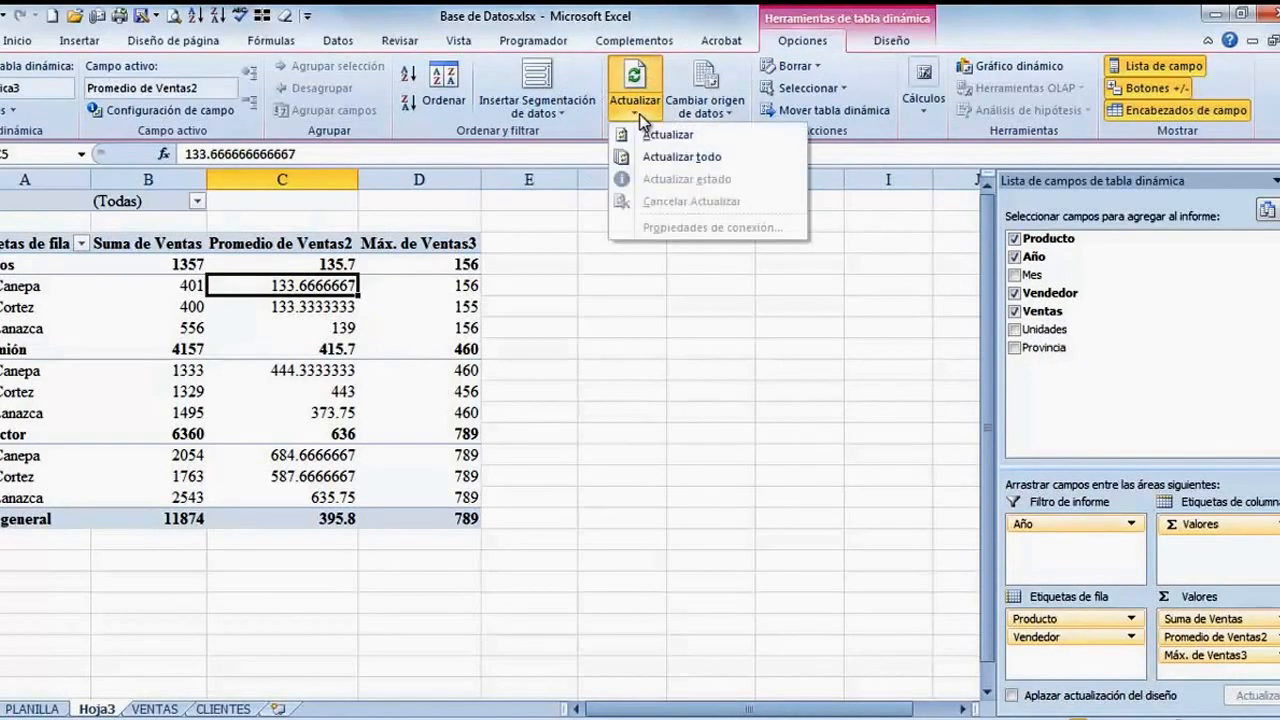
left_click(713, 155)
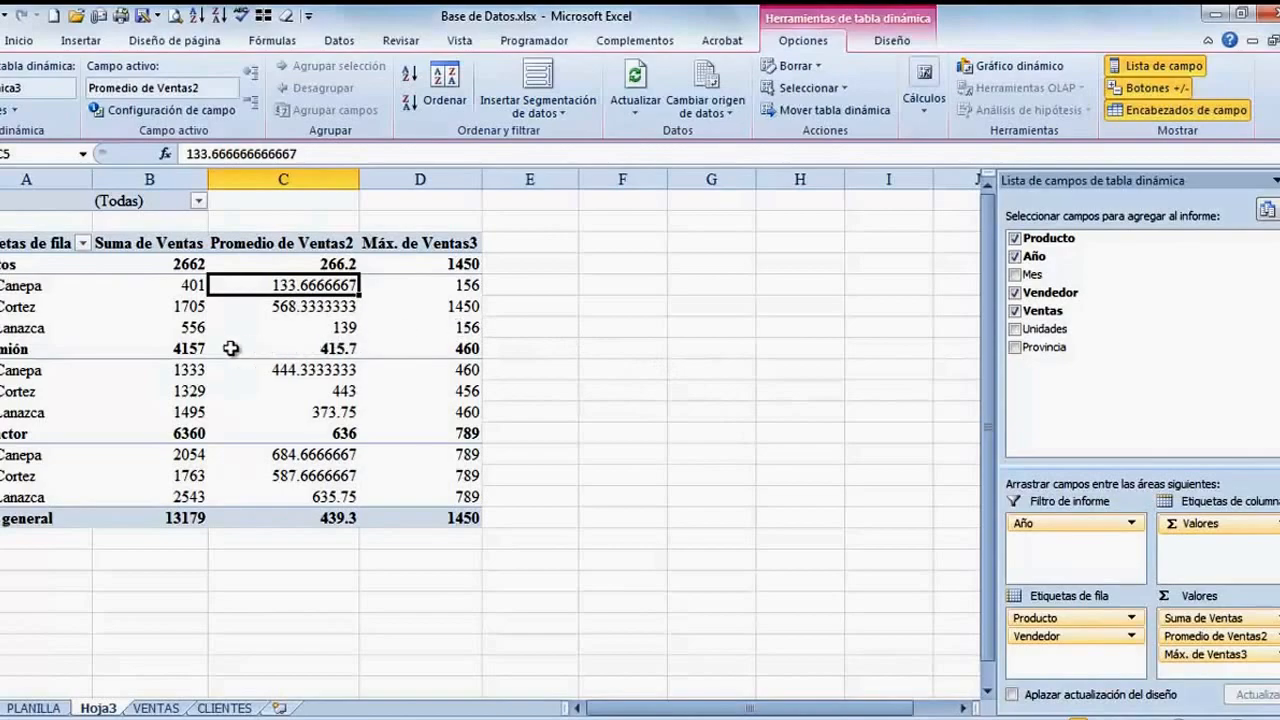
left_click(180, 308)
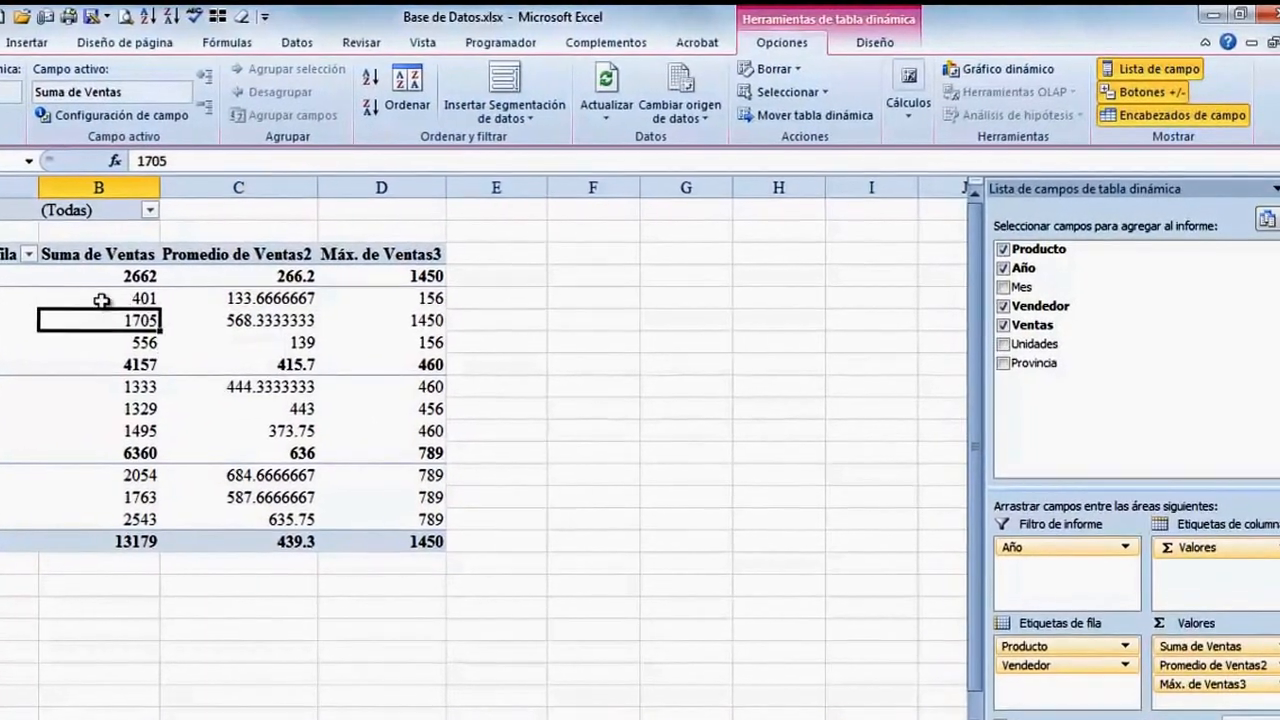
- On the VENTAS sheet, set the Ventas amount in cell E8 to 145 and refresh the pivot table on Hoja3
mouse_move(141, 318)
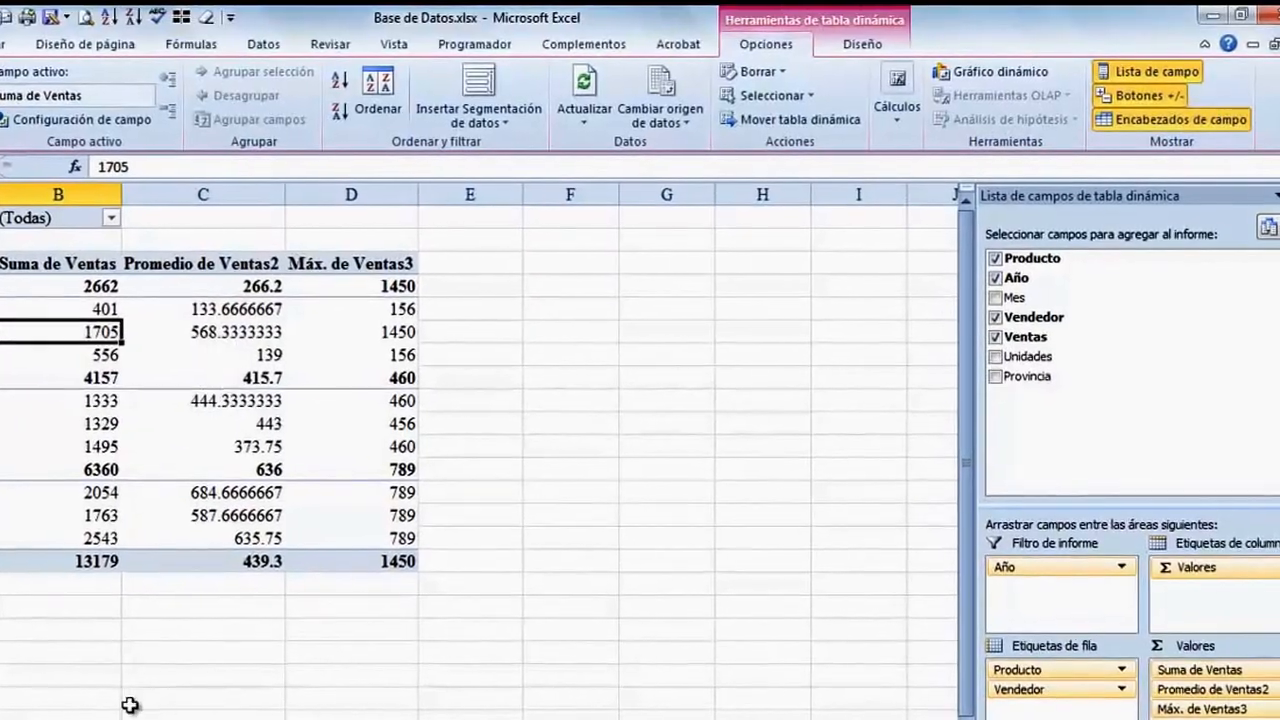
left_click(140, 717)
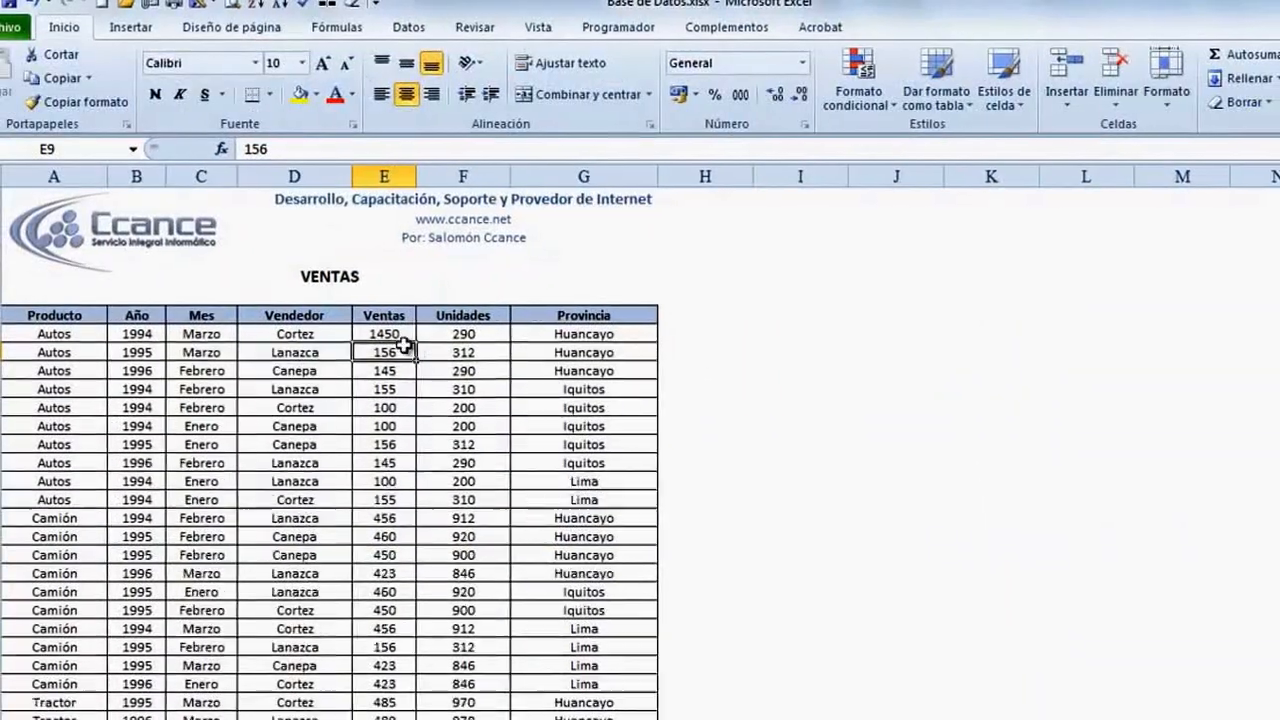
left_click(392, 334)
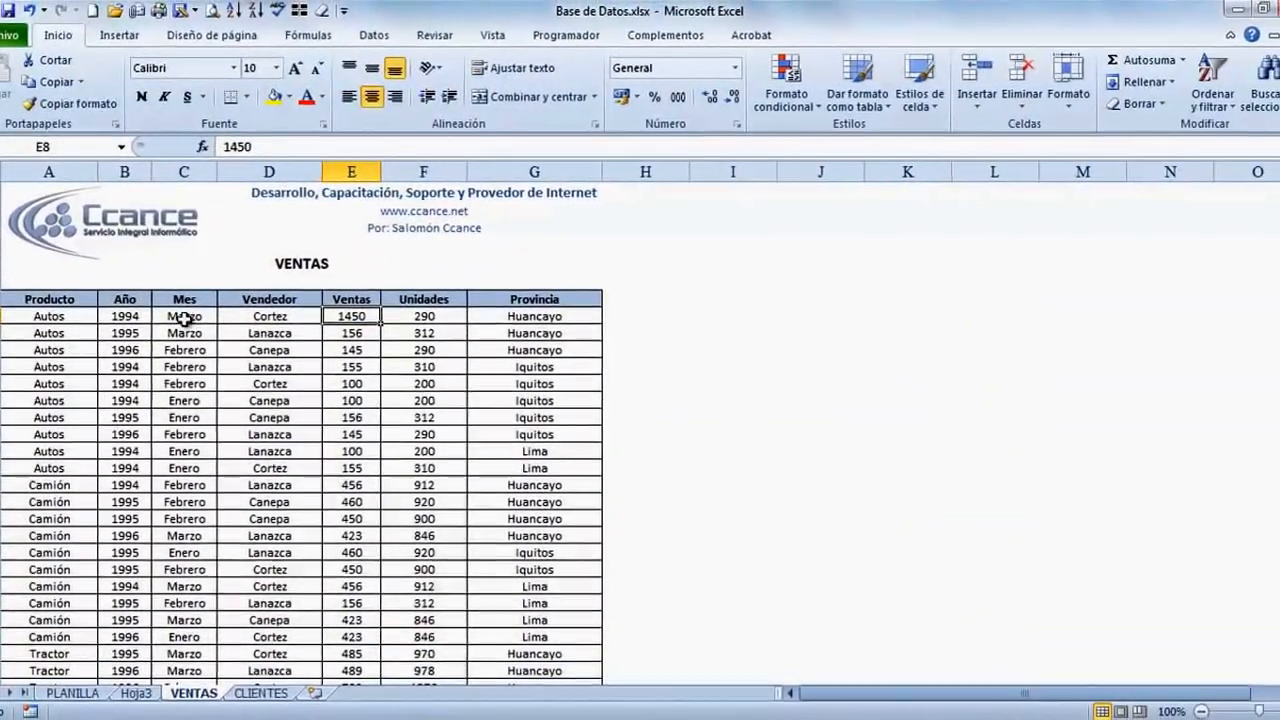
left_click_drag(184, 318, 244, 316)
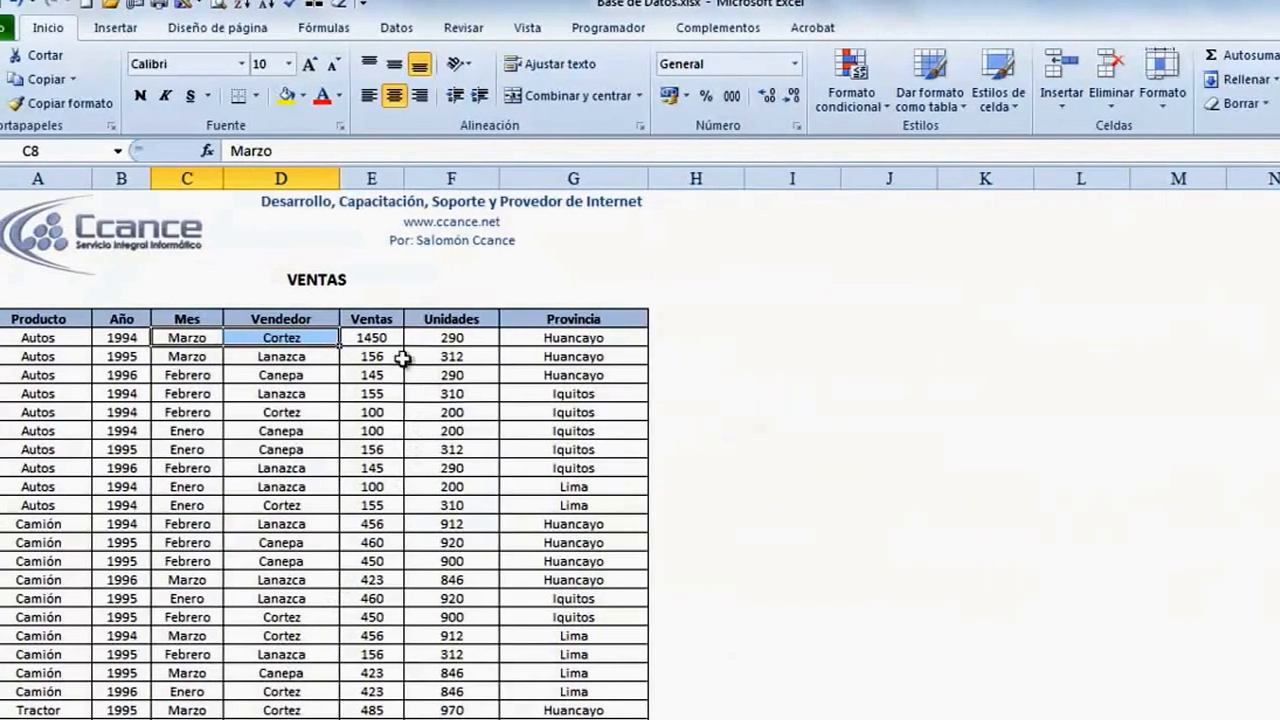
left_click(393, 340)
type("145")
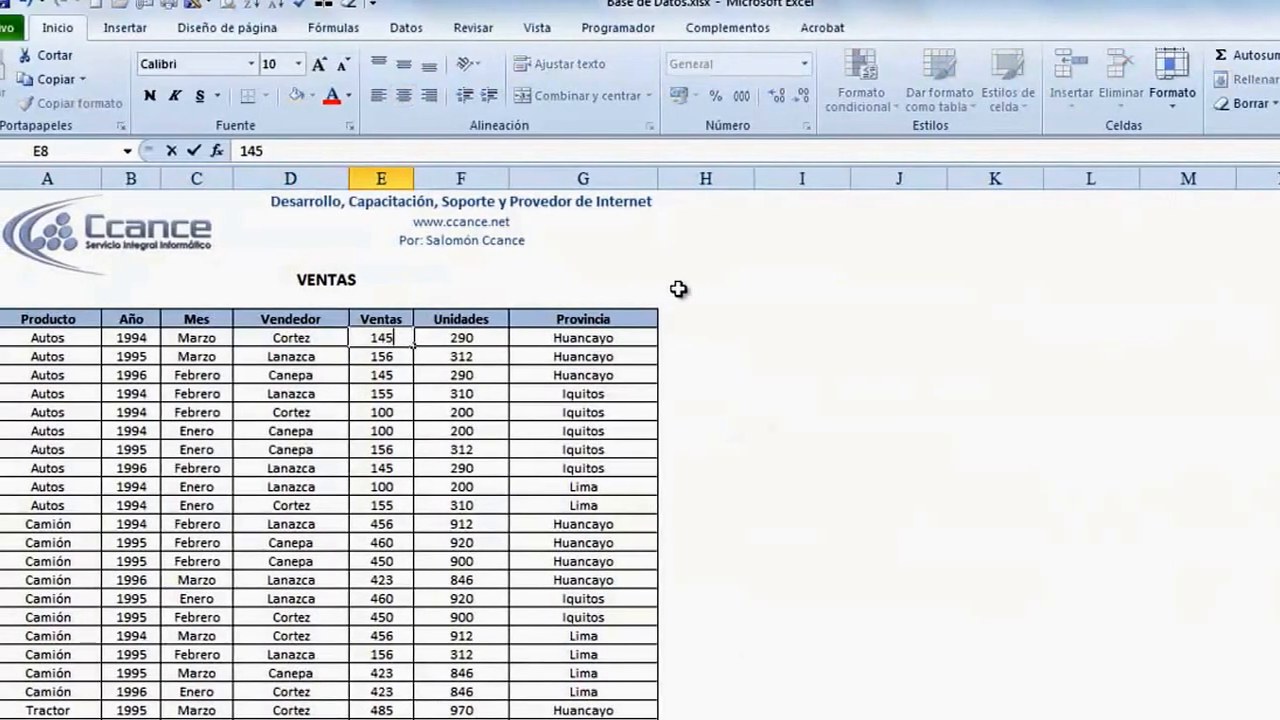
key("Return")
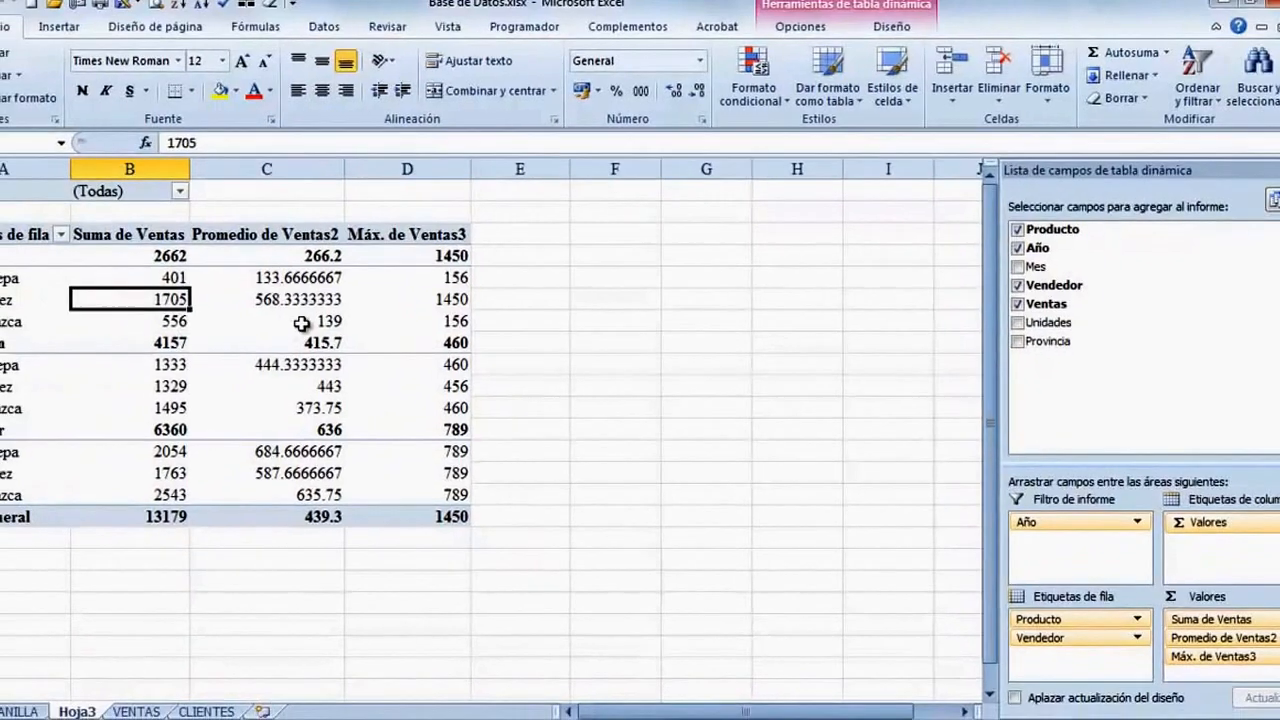
right_click(300, 323)
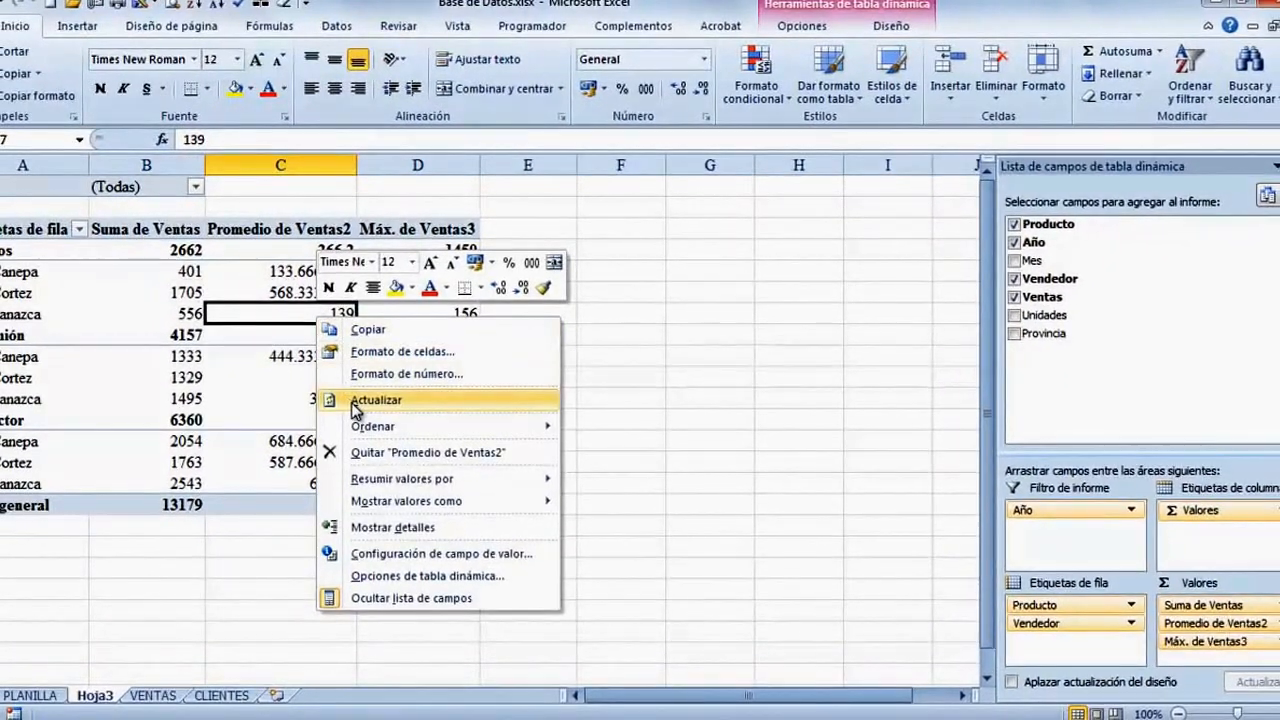
left_click(376, 400)
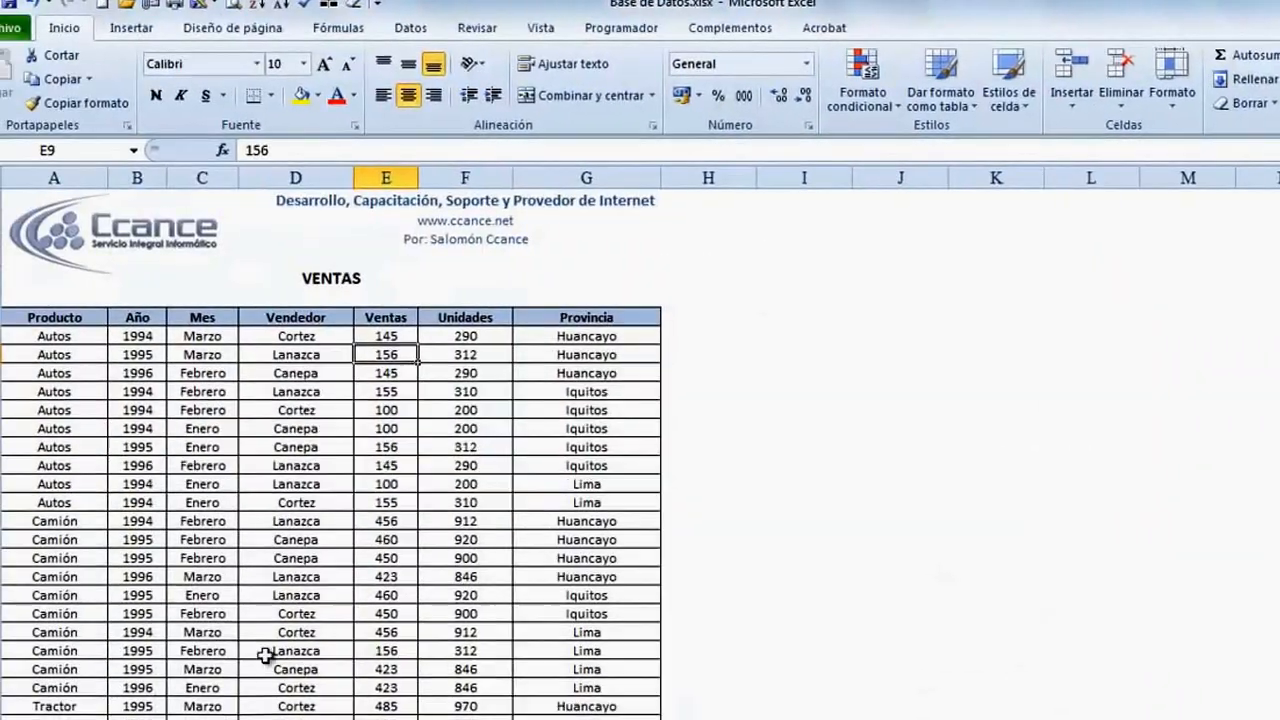
- Delete the four rows beneath the last Tractor record on the VENTAS sheet, including the Facebook link, and select cell A38
scroll(266, 640, "down", 7)
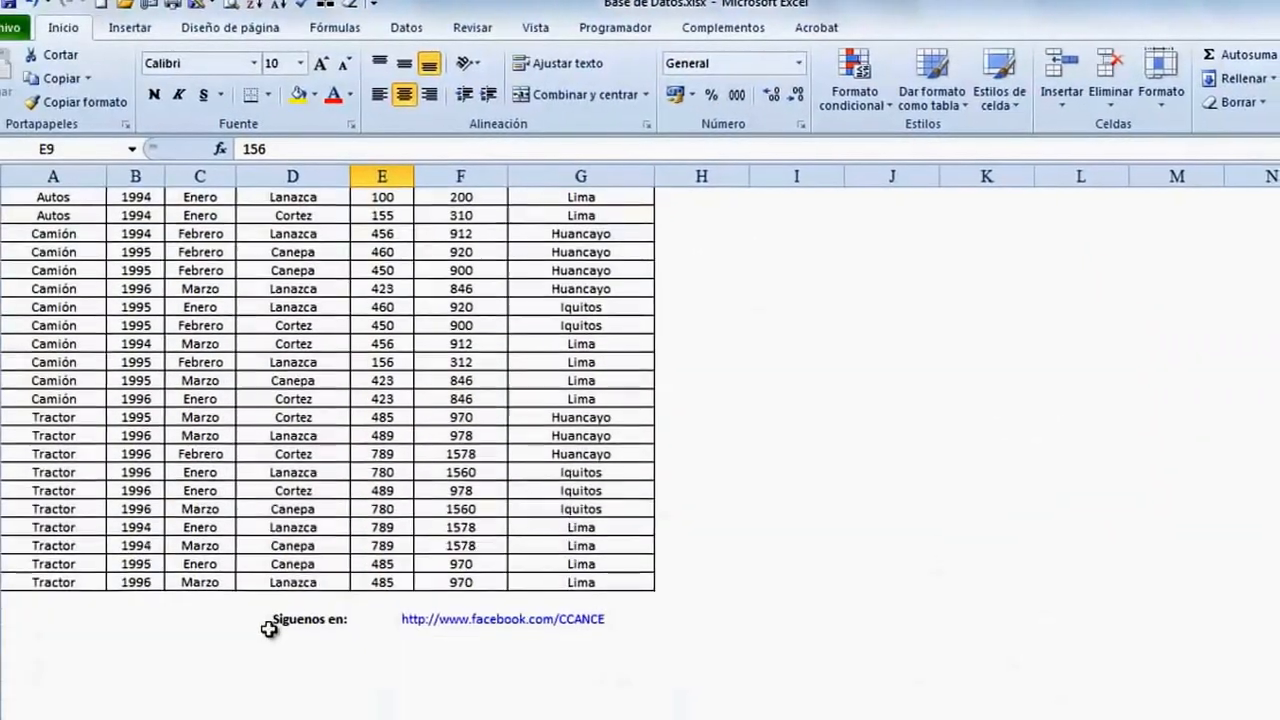
left_click(50, 593)
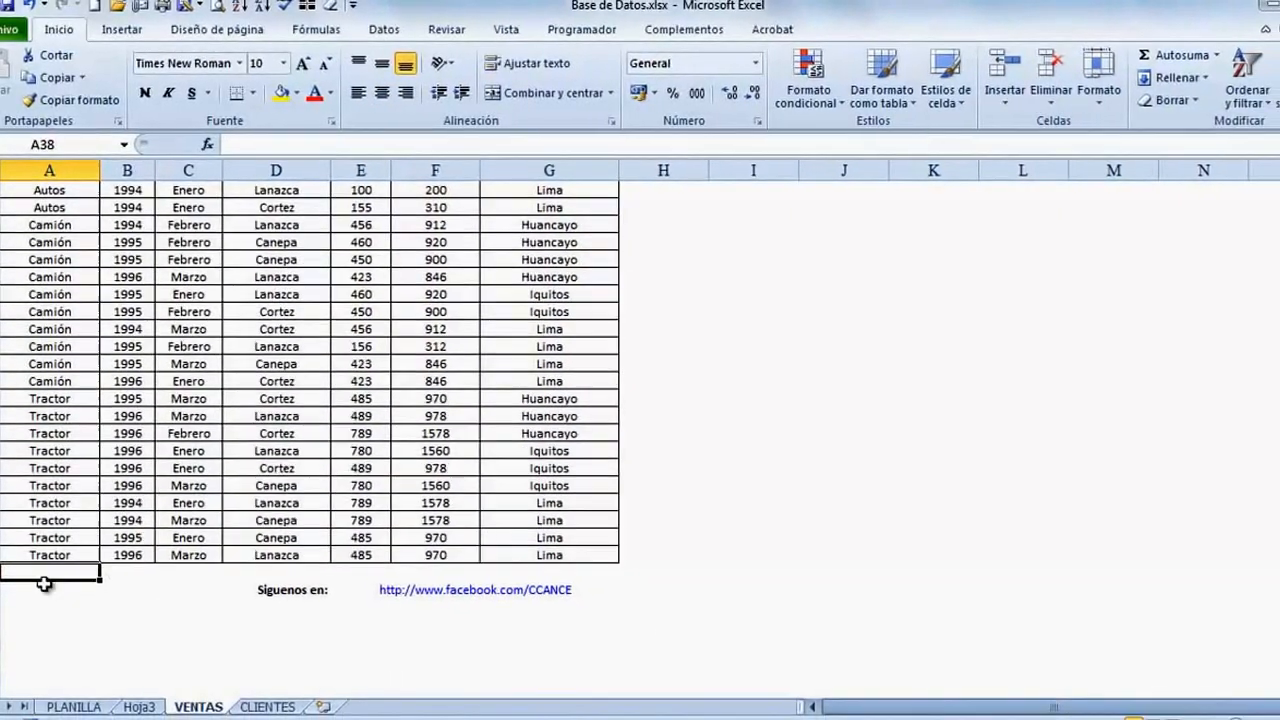
left_click(1, 585)
left_click_drag(1, 562, 1, 606)
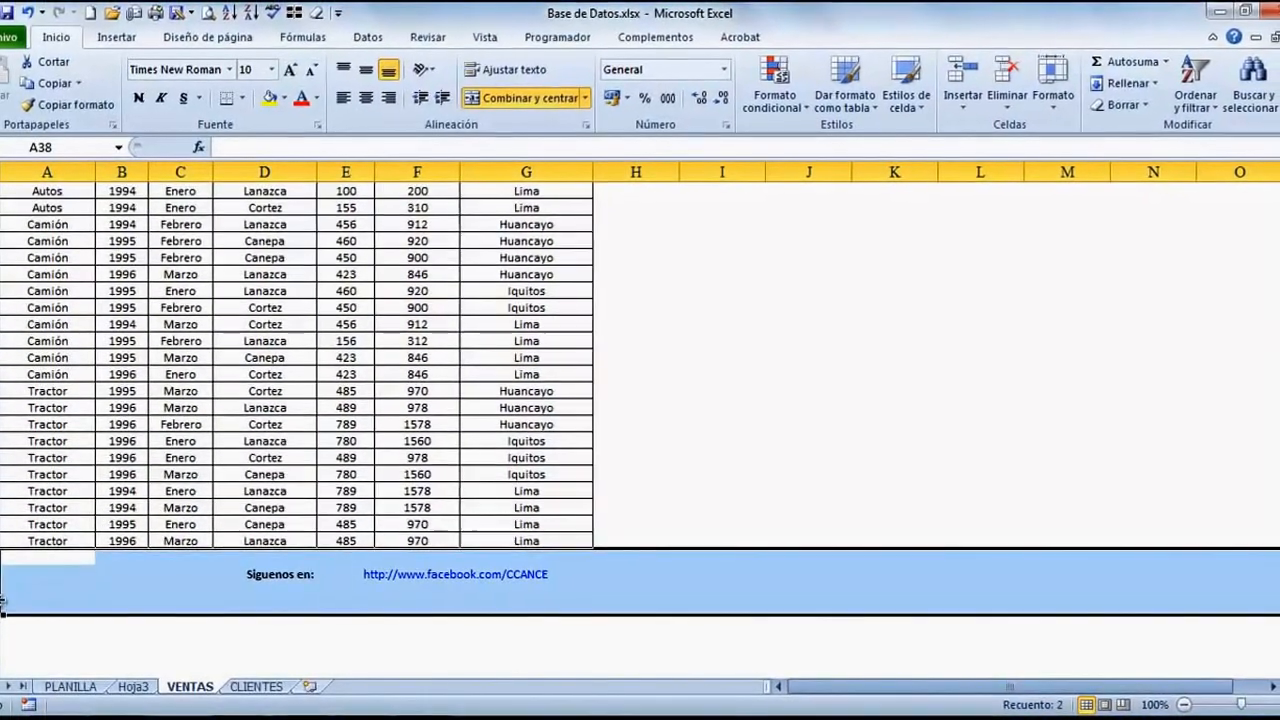
key("ctrl+minus")
left_click(24, 560)
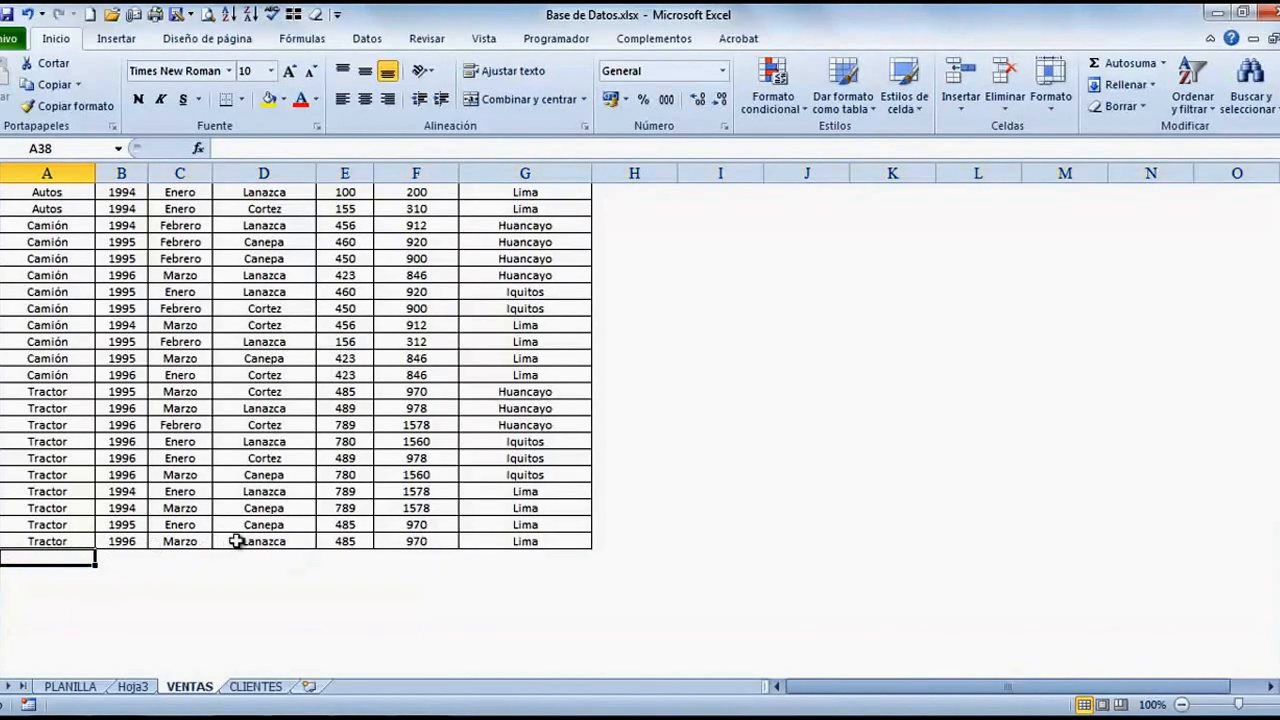
- Start a new record in row 38 with product MOTOS, year 2013, month ABRIL and the seller's name
type("mo")
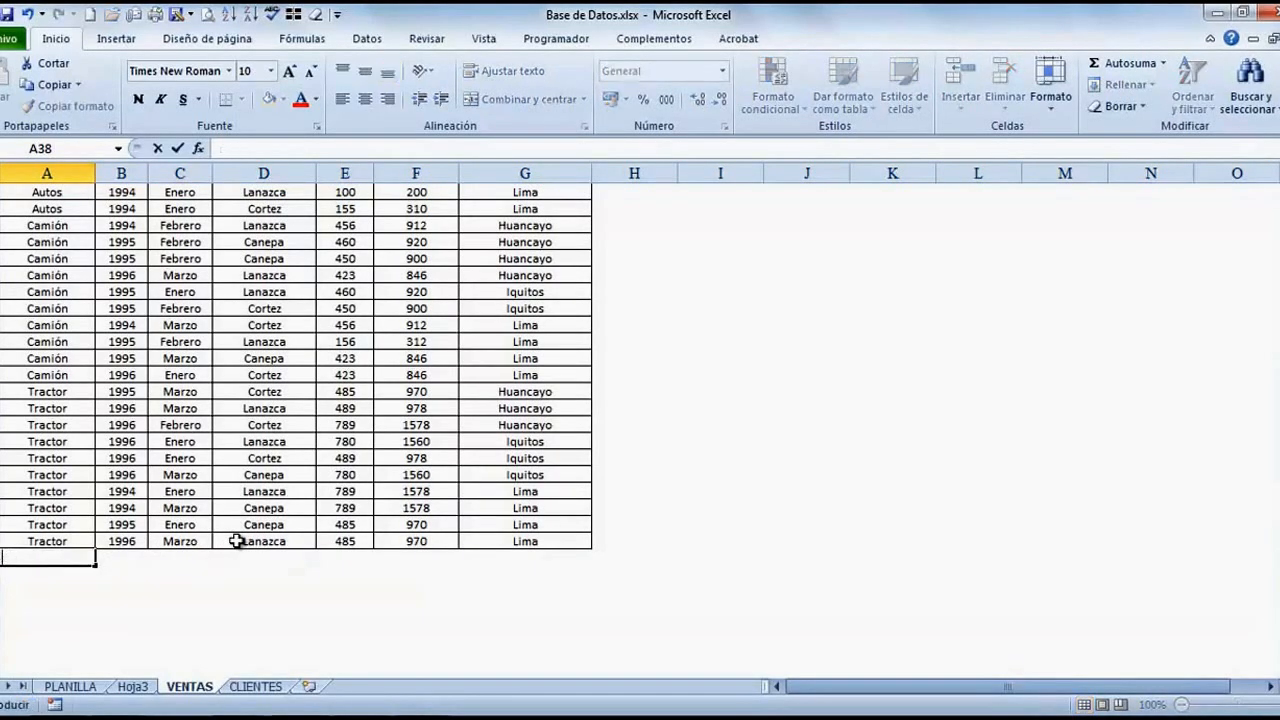
key("Tab")
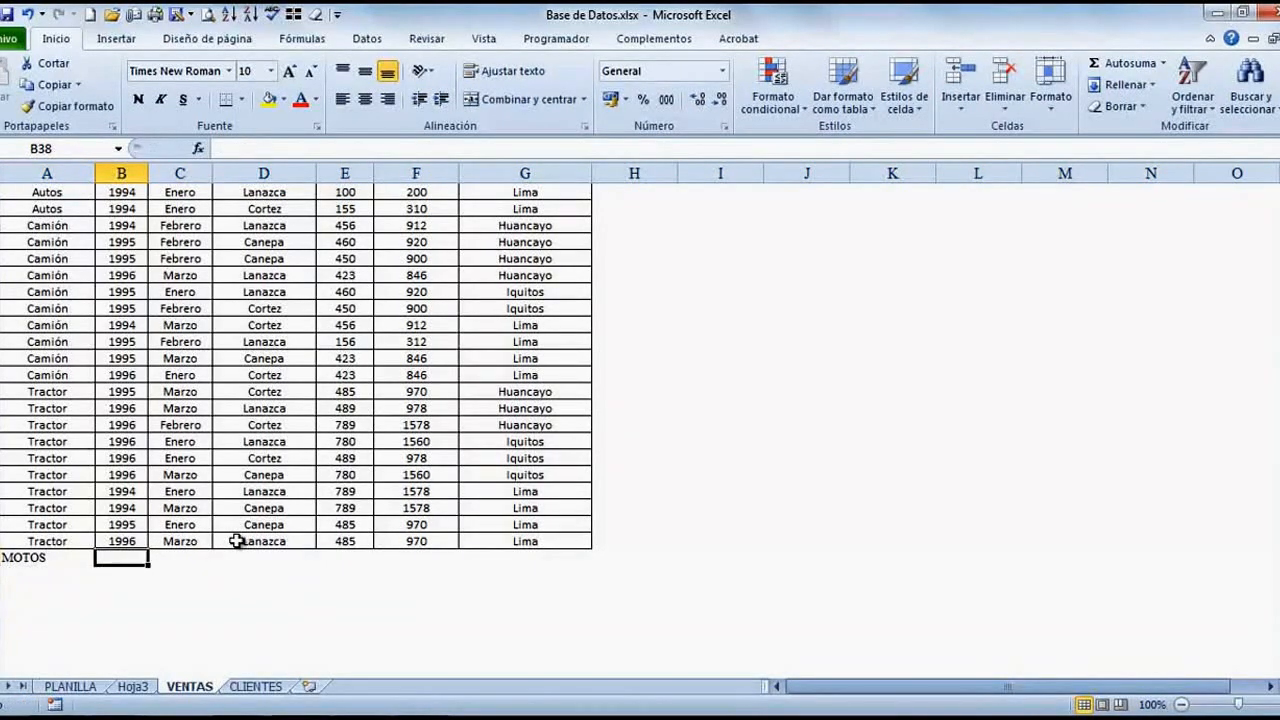
type("2013")
key("Tab")
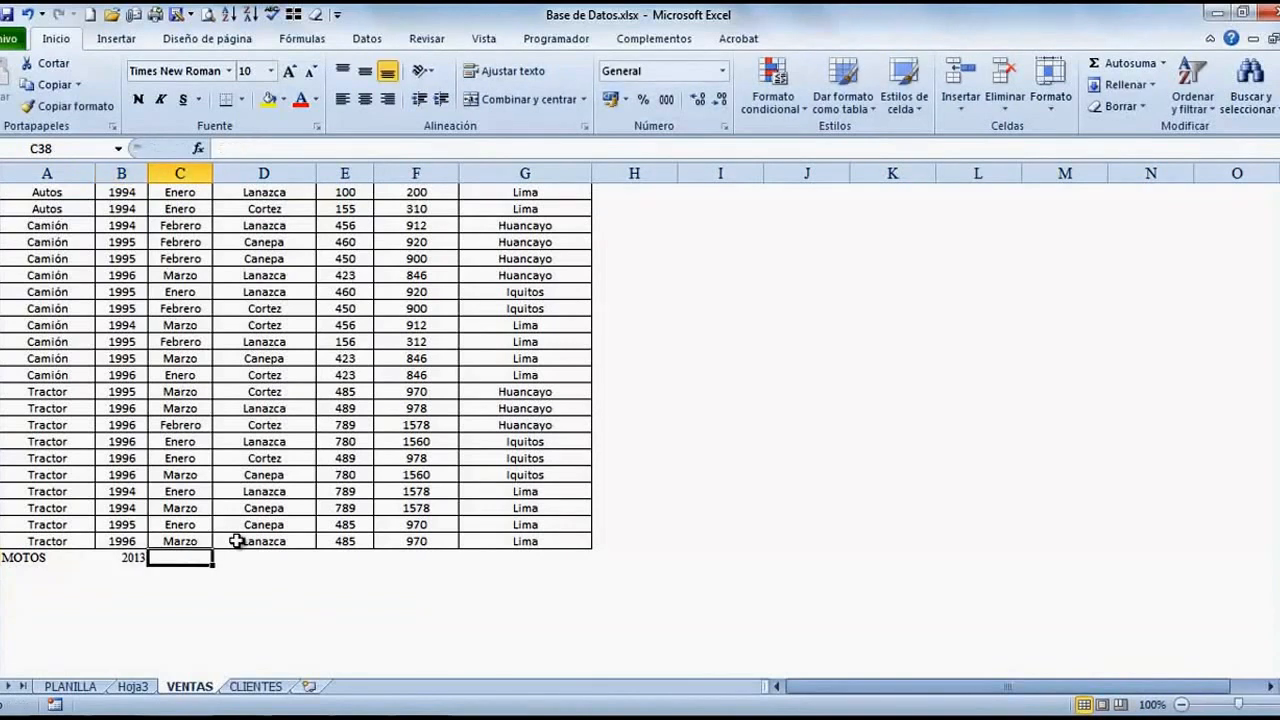
type("ABRIL")
key("Tab")
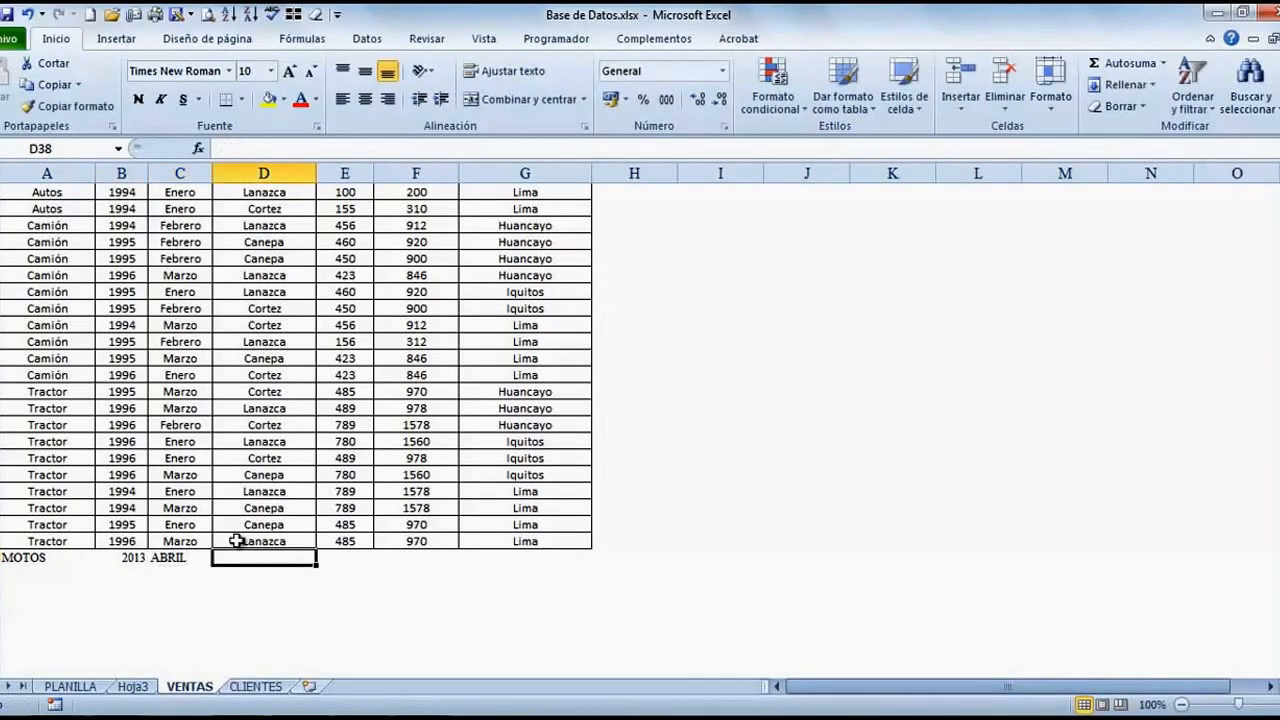
type("SALOMON")
key("Tab")
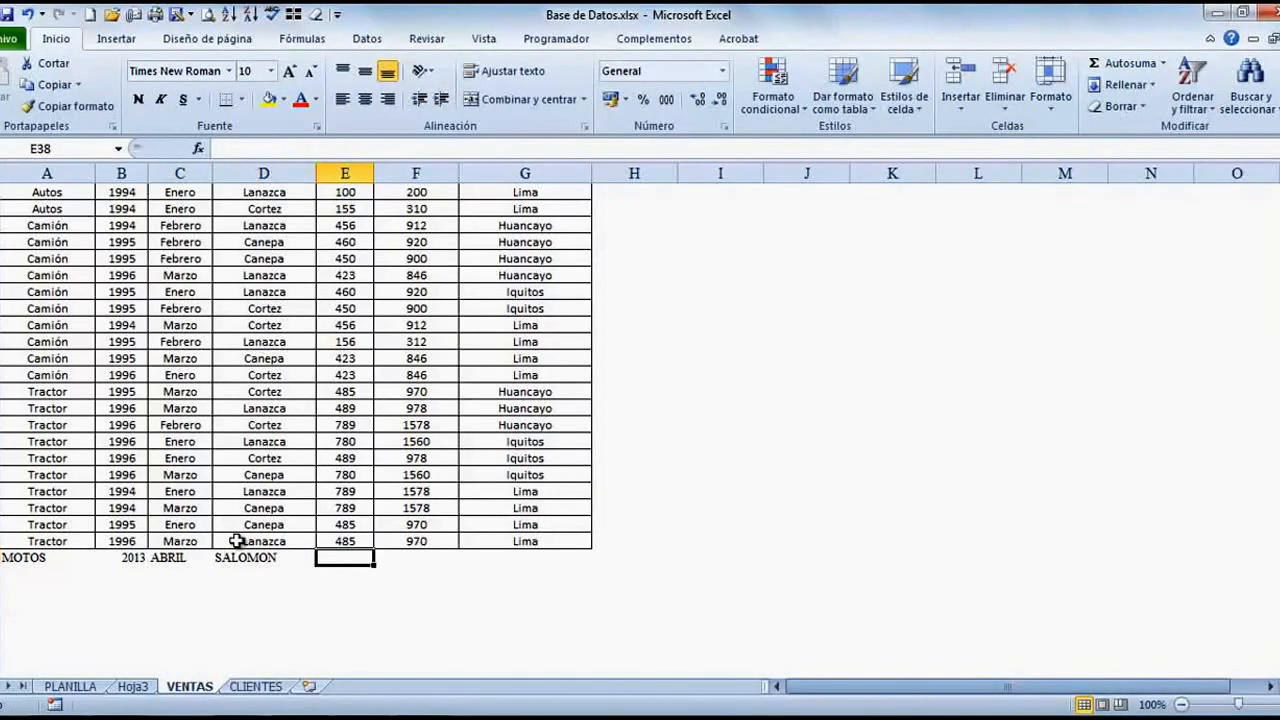
- Complete the MOTOS record with Ventas 500, Unidades 5000 and Provincia LIMA
type("500")
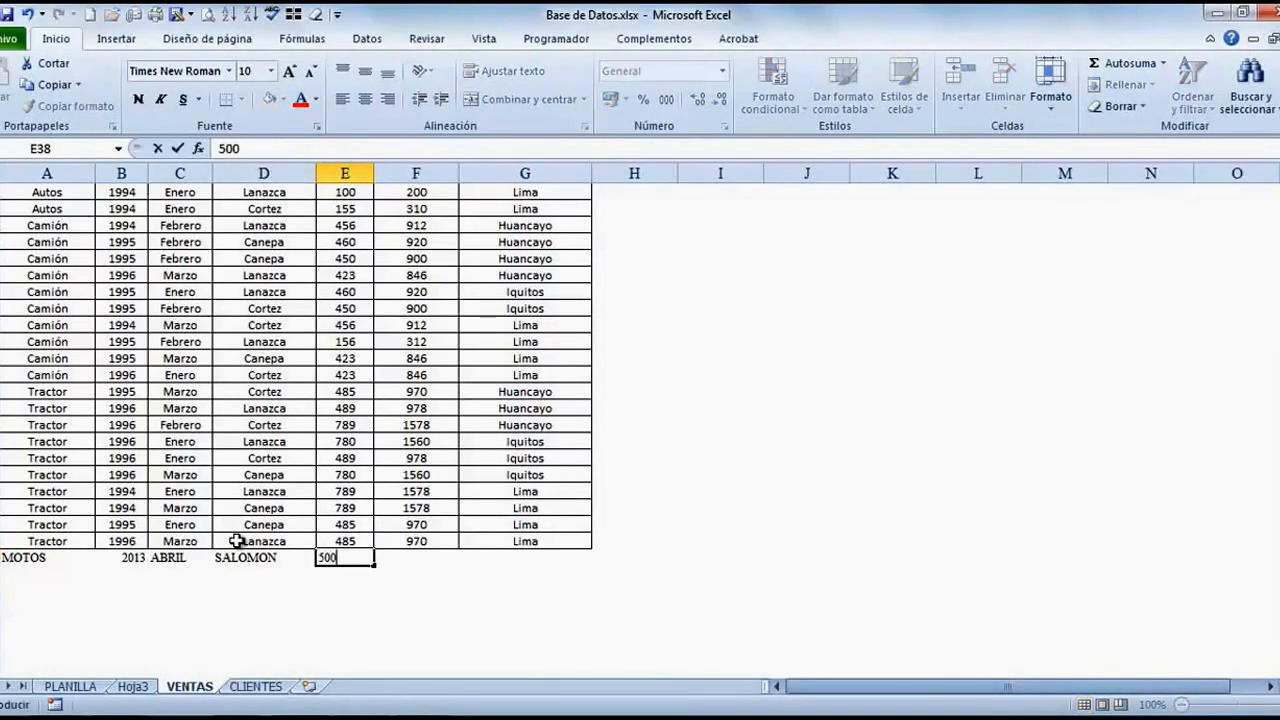
key("Tab")
type("500")
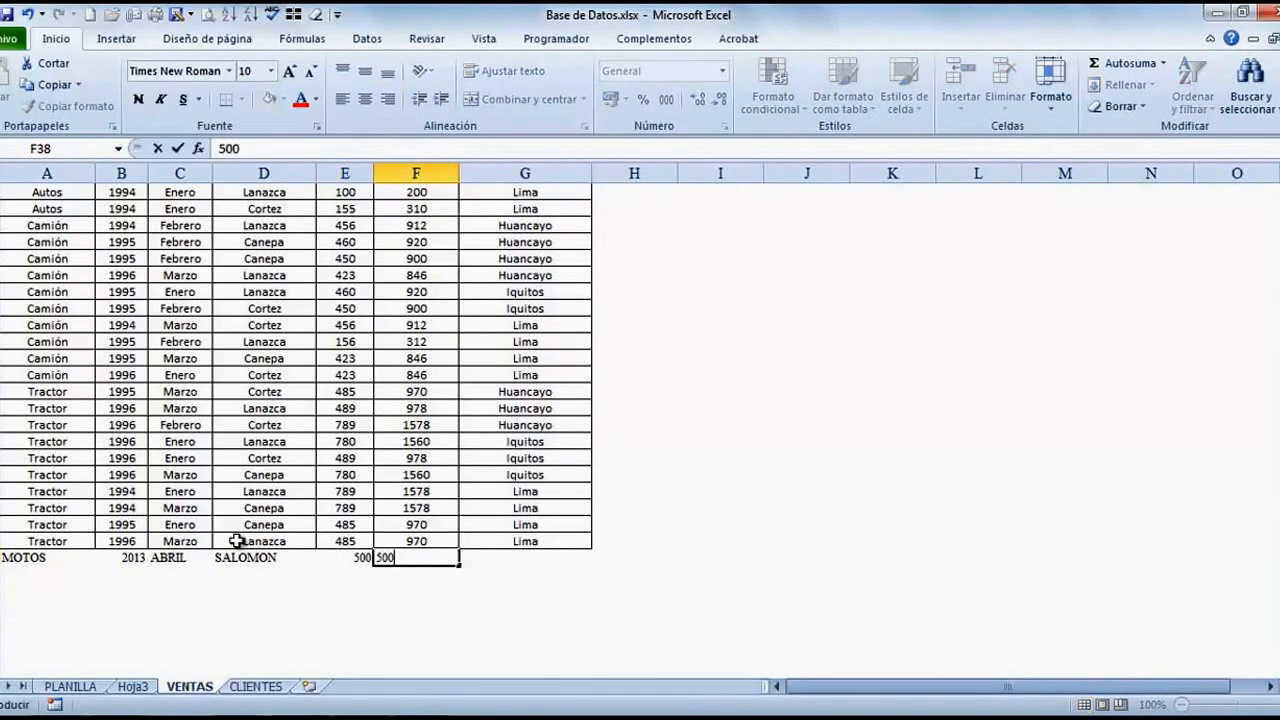
type("0")
key("Tab")
type("L")
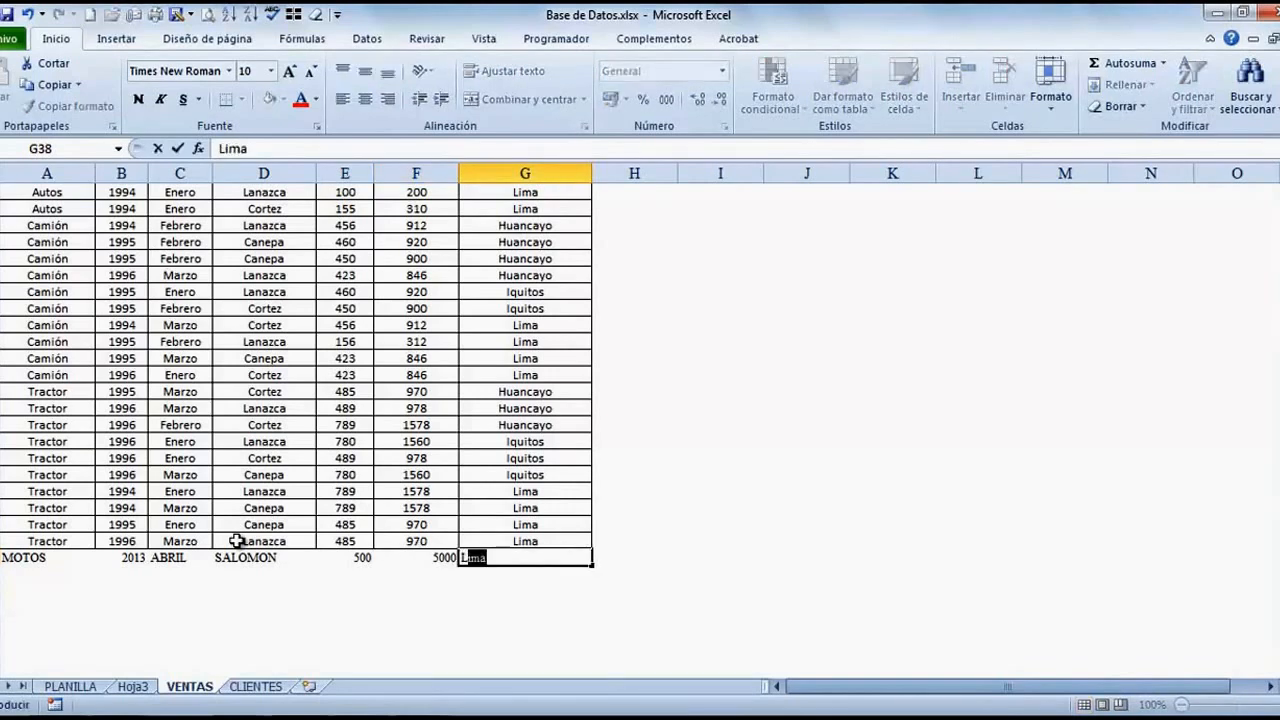
key("Return")
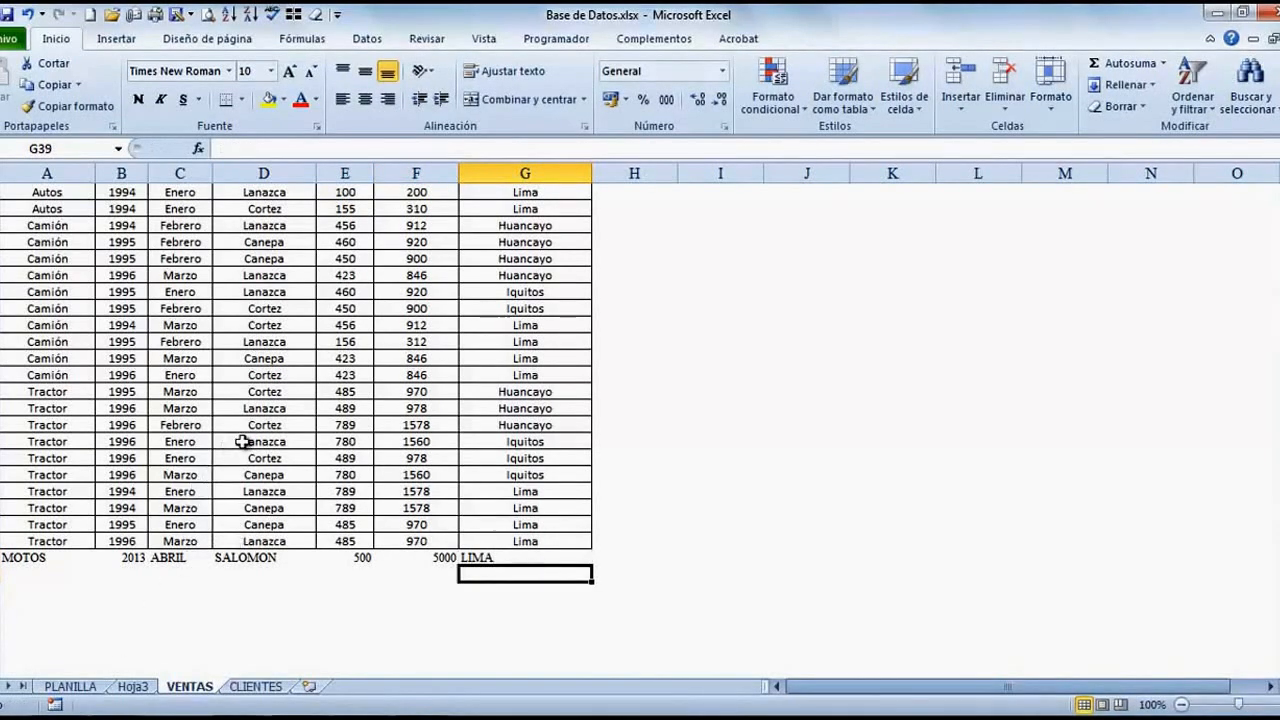
- Try to bring the new MOTOS record into the pivot table on Hoja3 by refreshing it
left_click_drag(36, 559, 498, 558)
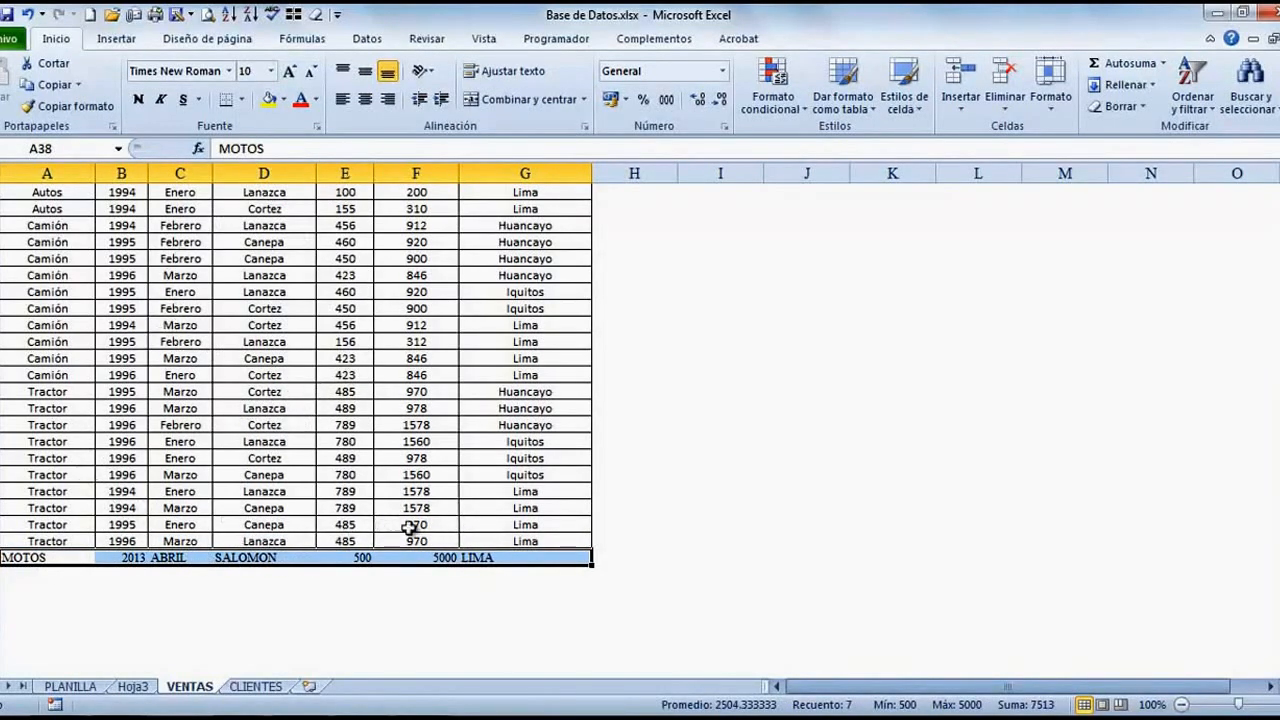
left_click(500, 541)
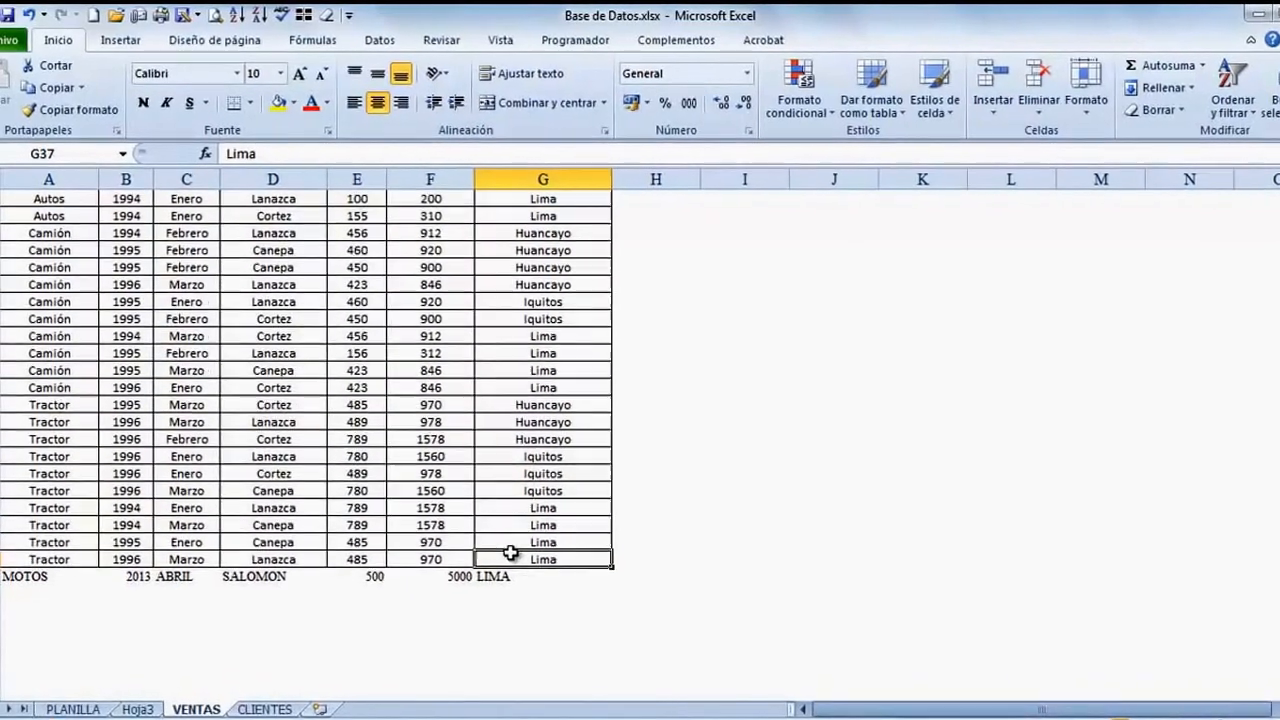
left_click(138, 709)
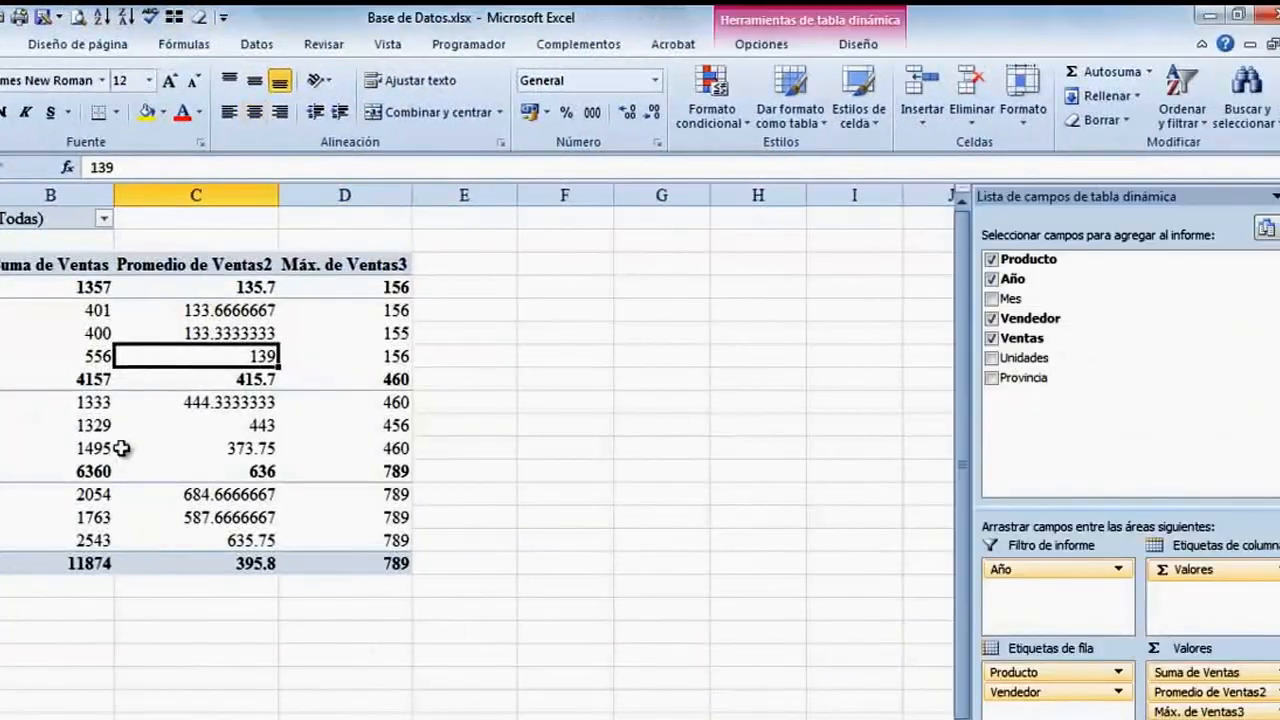
right_click(182, 333)
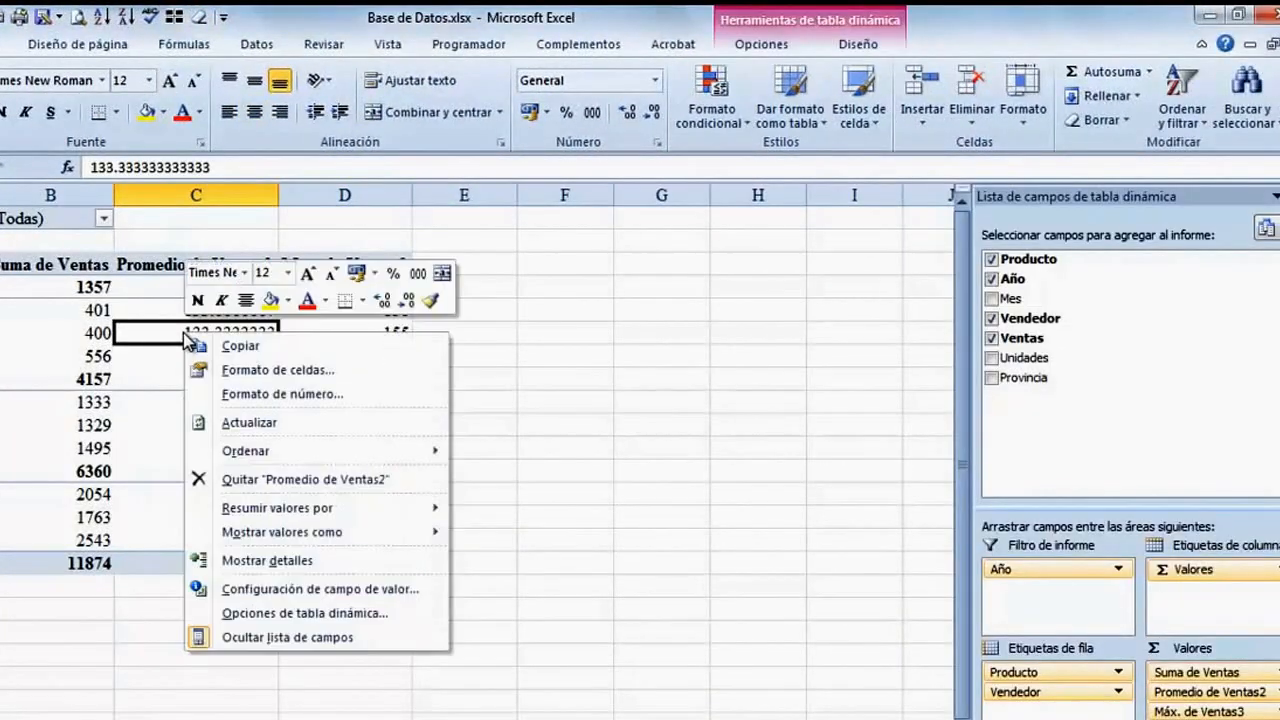
left_click(255, 423)
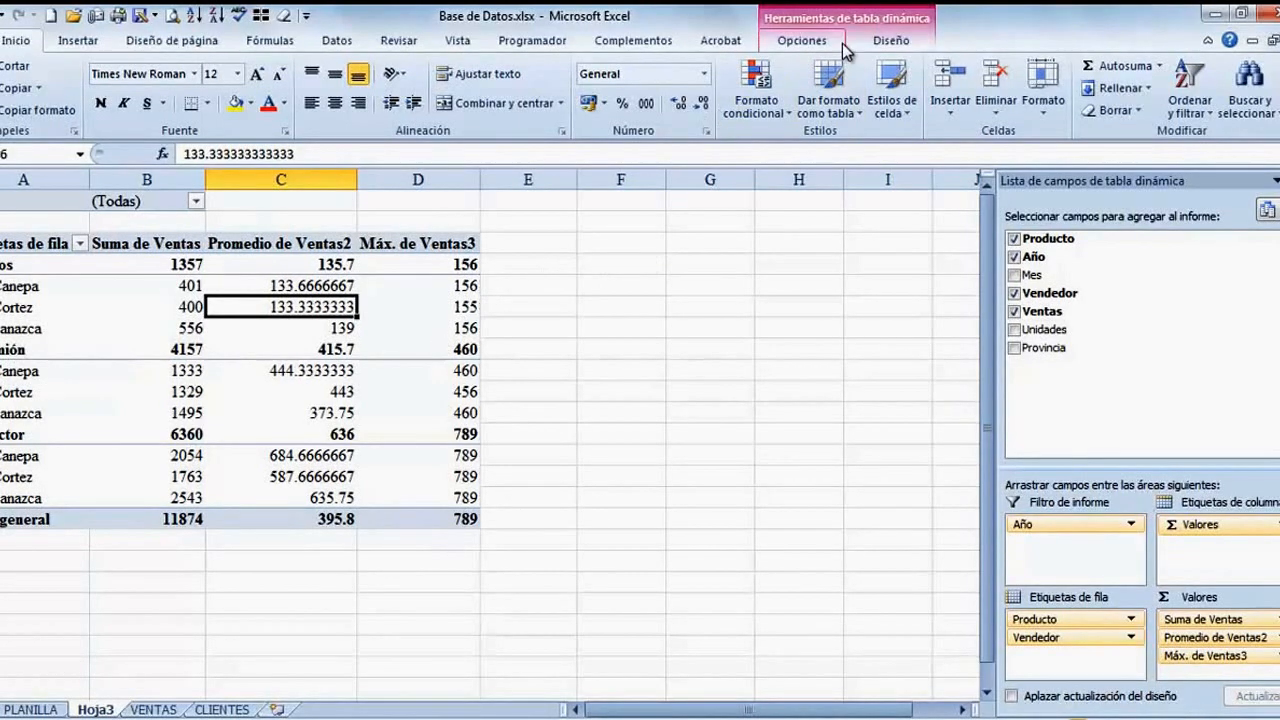
- Change the pivot table's data source range to VENTAS!$A$7:$G$38 and select the seller row under MOTOS
left_click(803, 41)
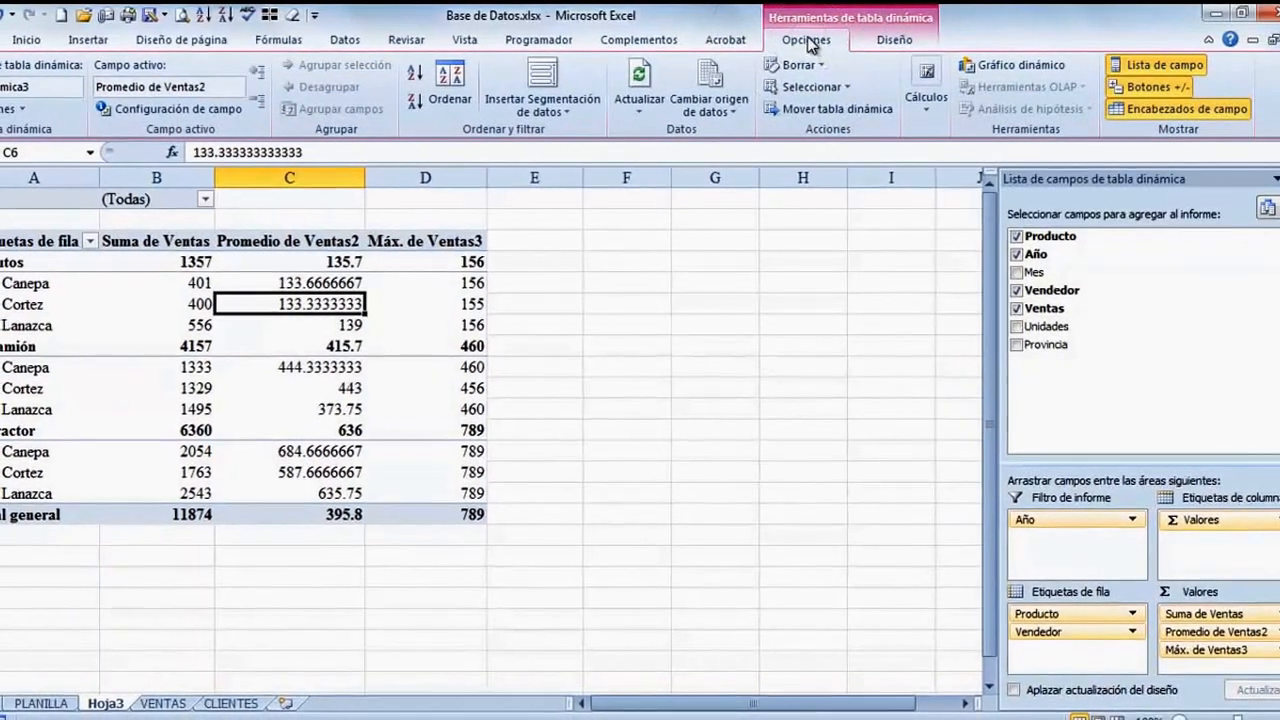
left_click(734, 72)
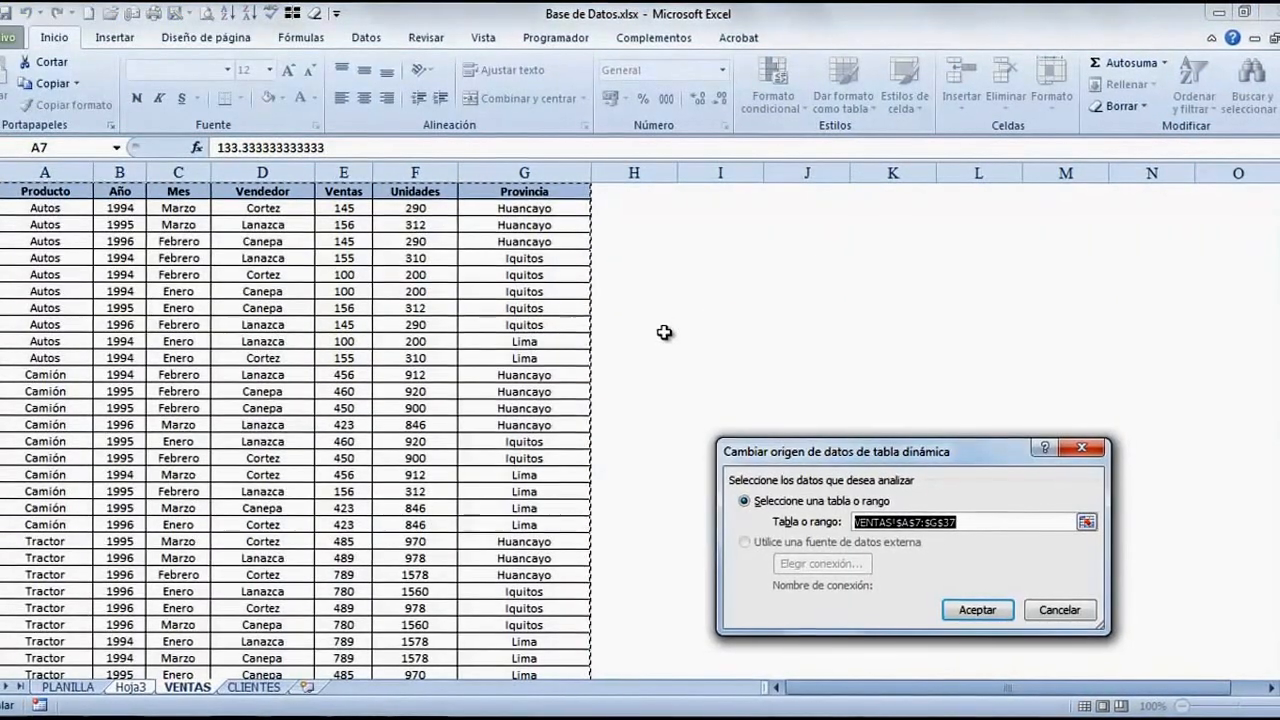
scroll(664, 333, "down", 3)
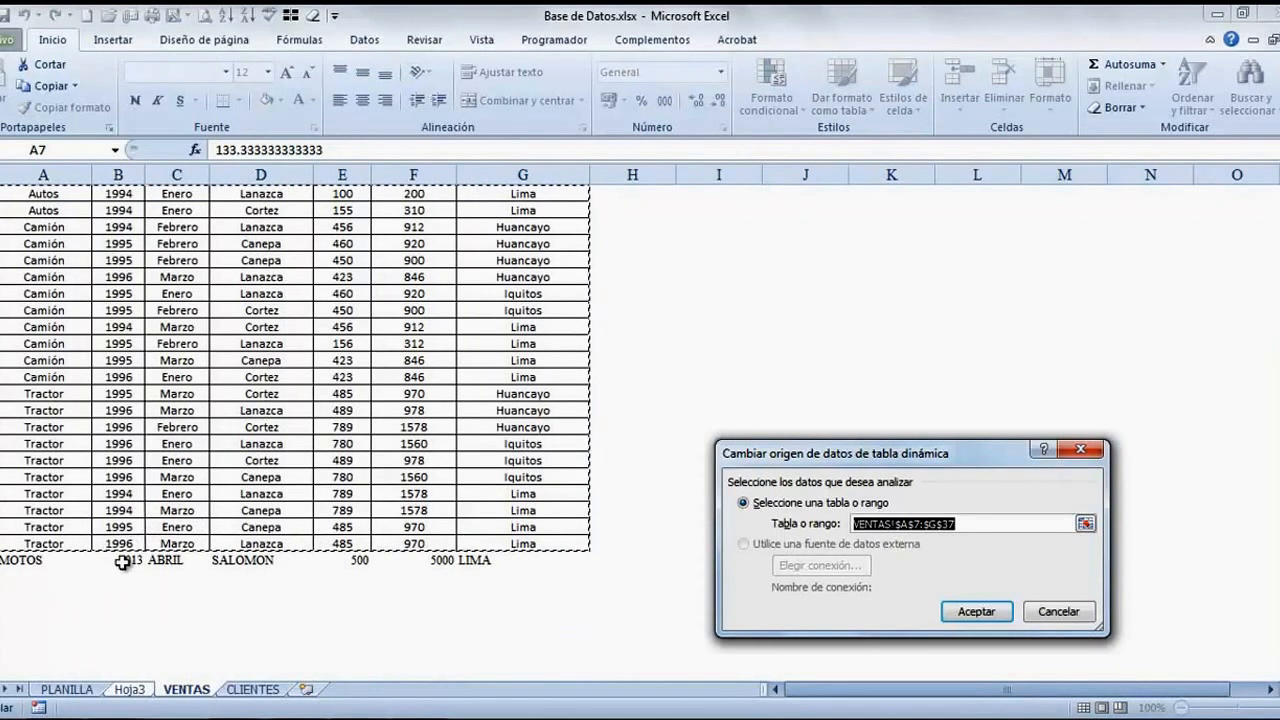
left_click(976, 522)
key("BackSpace")
type("8")
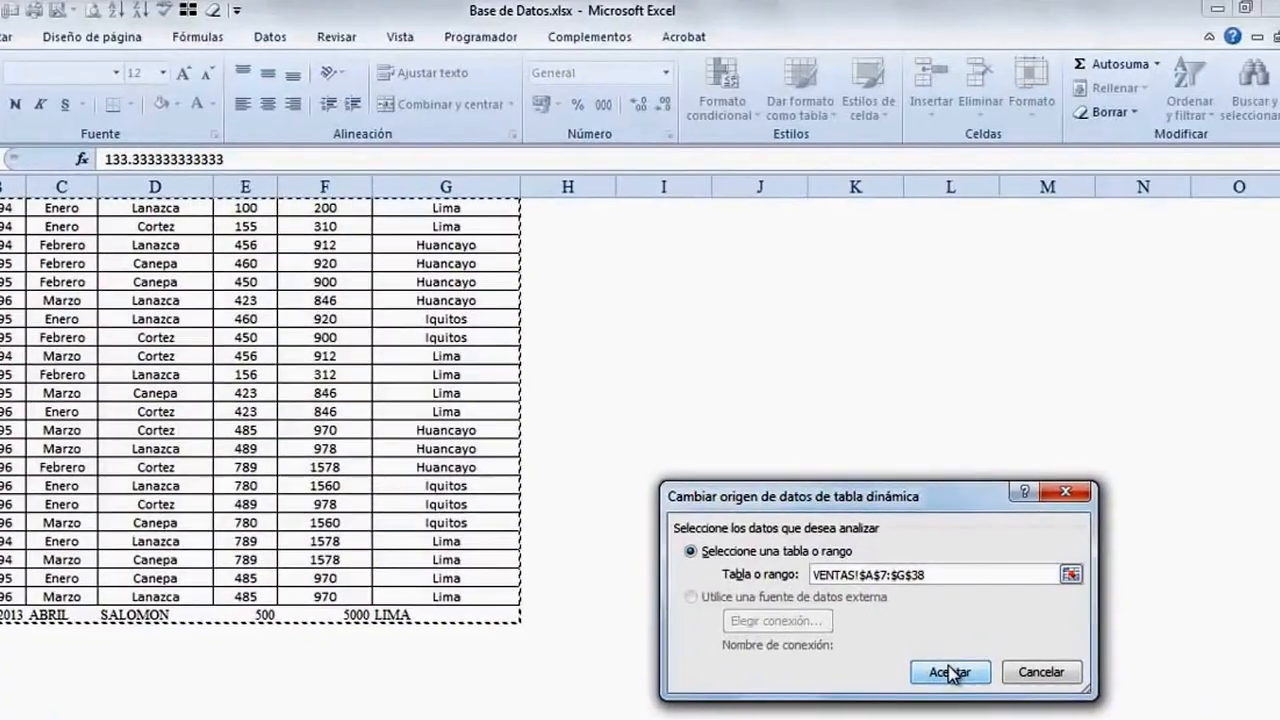
left_click(957, 646)
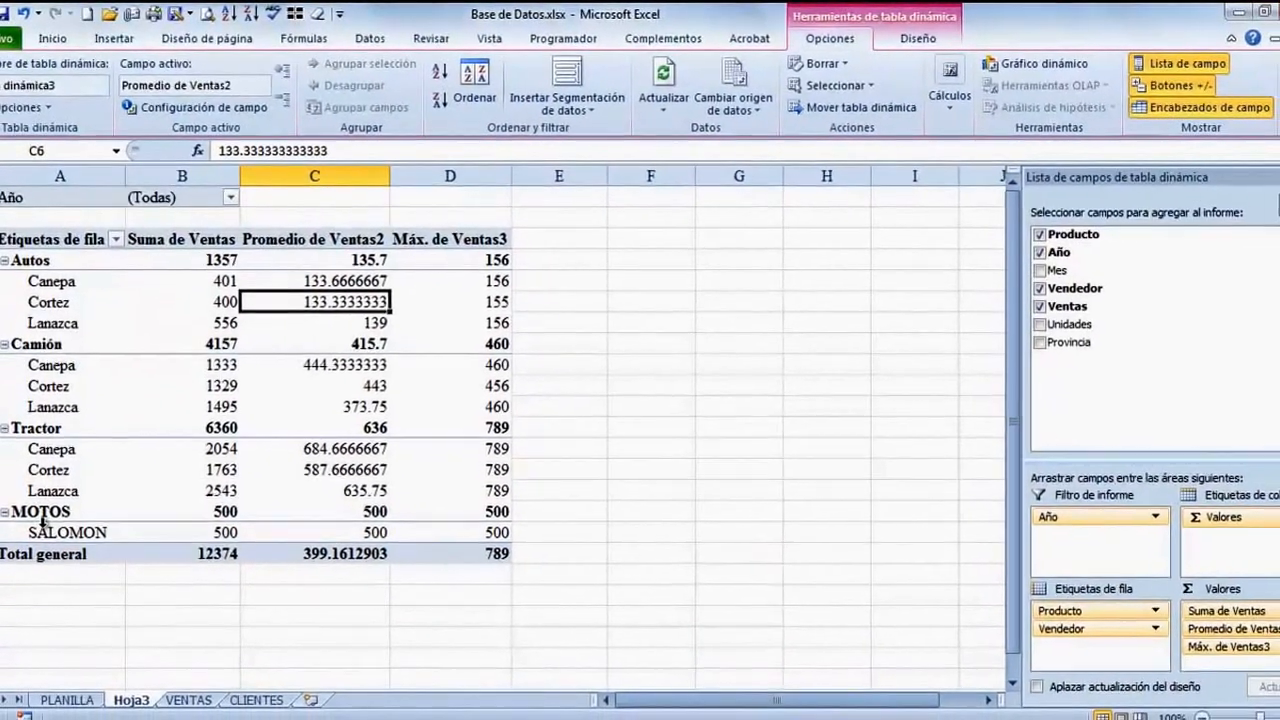
left_click_drag(45, 530, 414, 525)
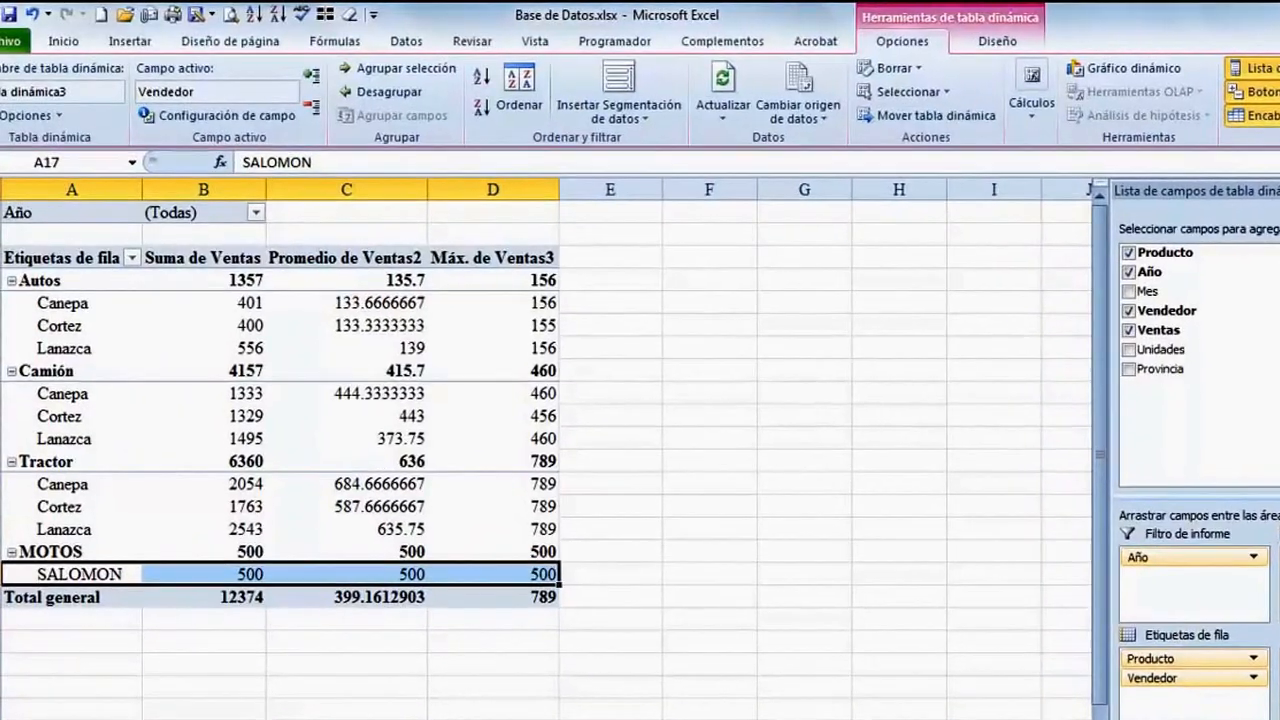
- Convert the VENTAS data range $A$7:$G$38 into a table with headers
left_click(199, 717)
scroll(150, 500, "up", 7)
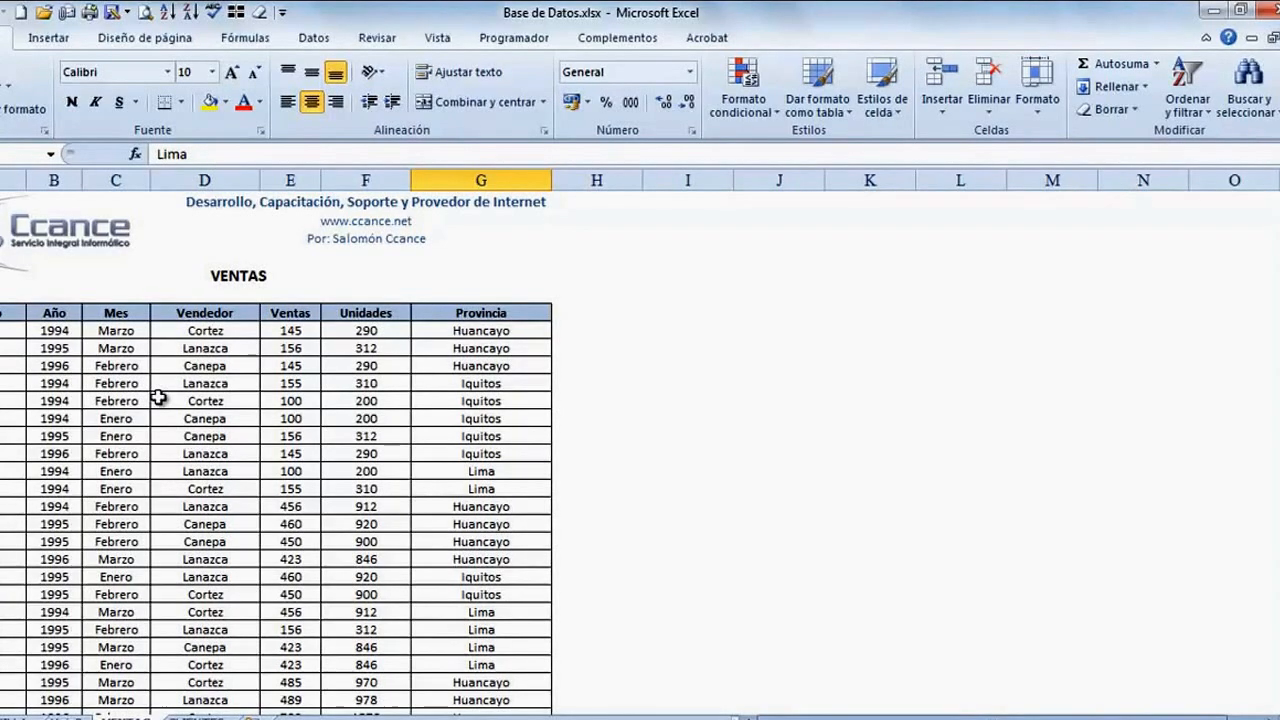
left_click(193, 383)
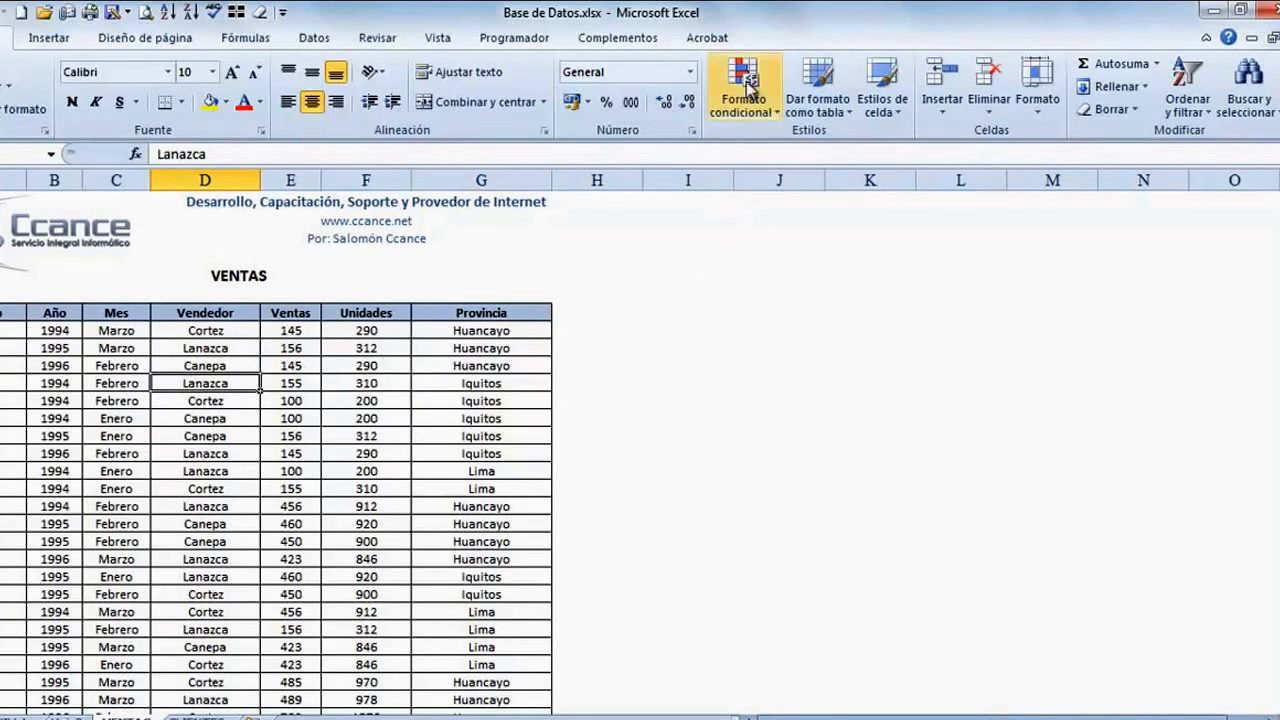
left_click(49, 38)
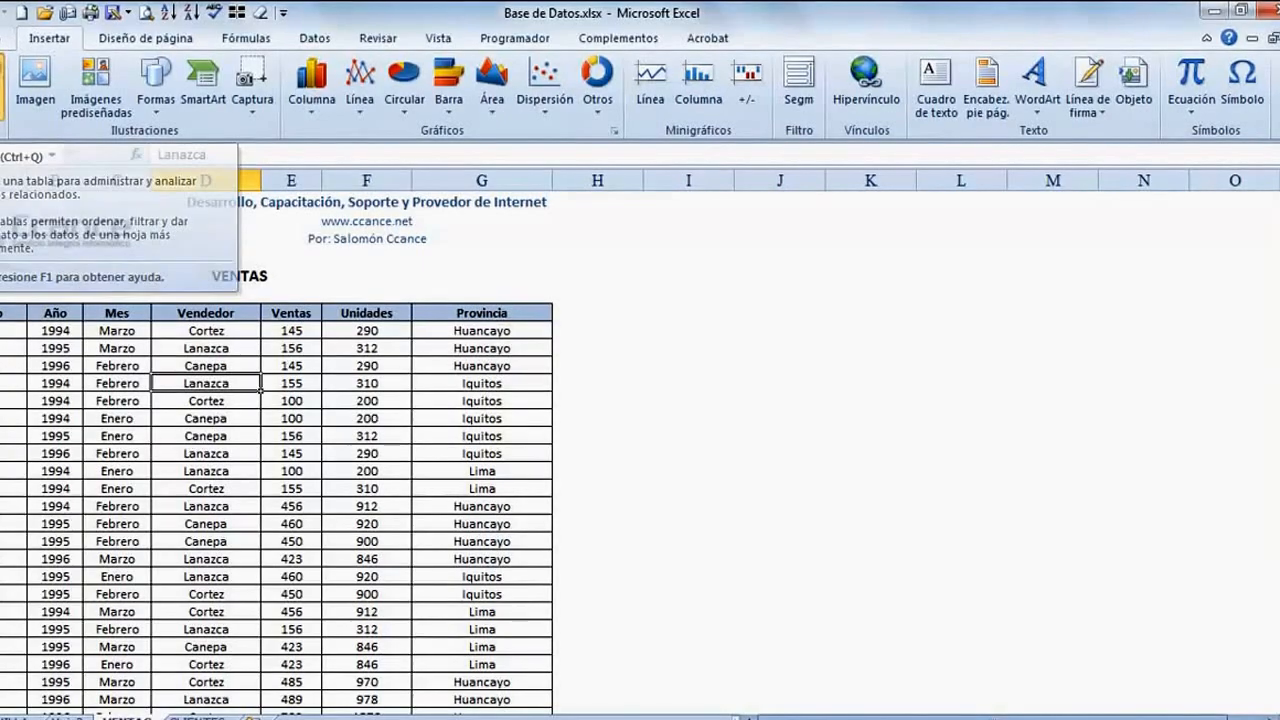
left_click(2, 88)
scroll(144, 206, "up", 2)
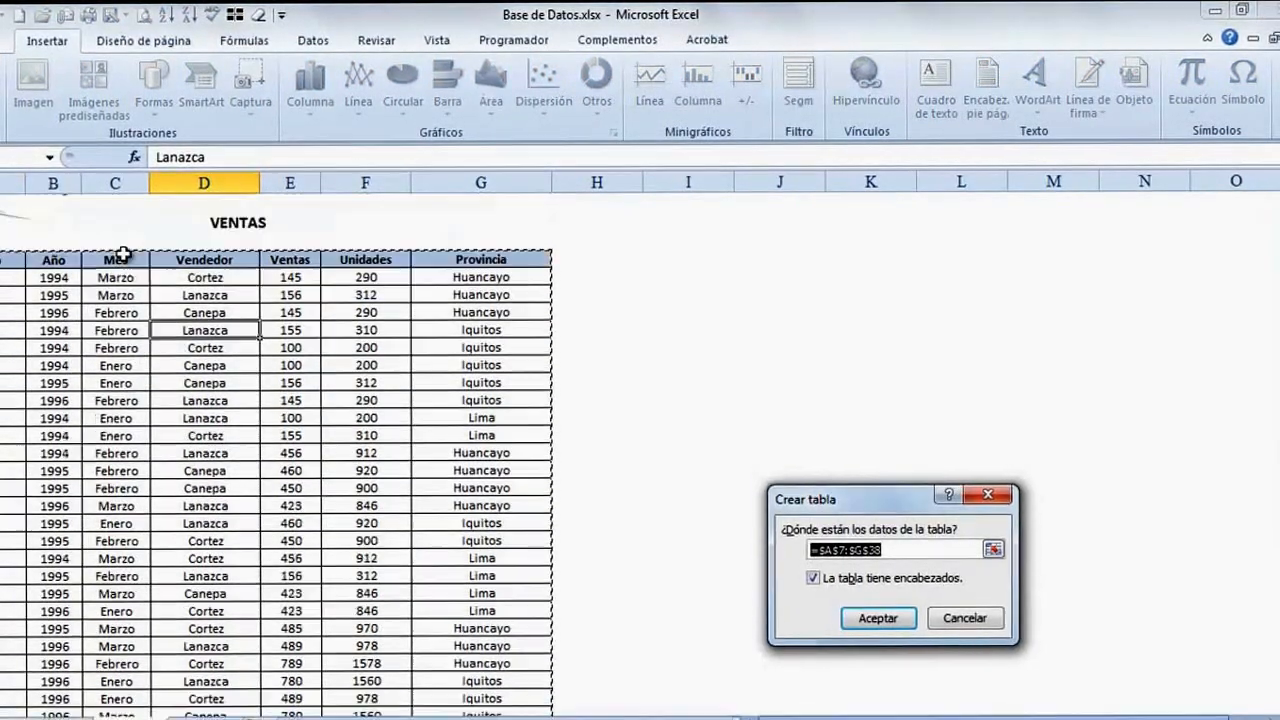
scroll(108, 317, "down", 4)
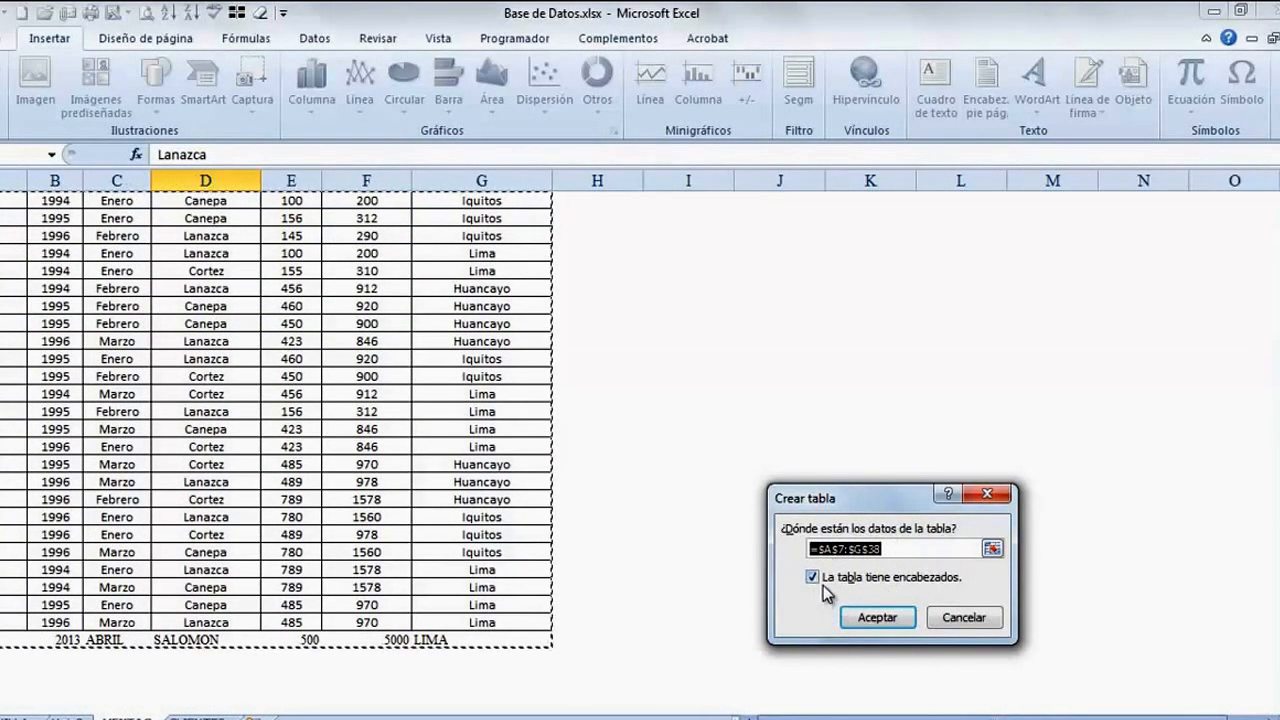
scroll(264, 373, "up", 4)
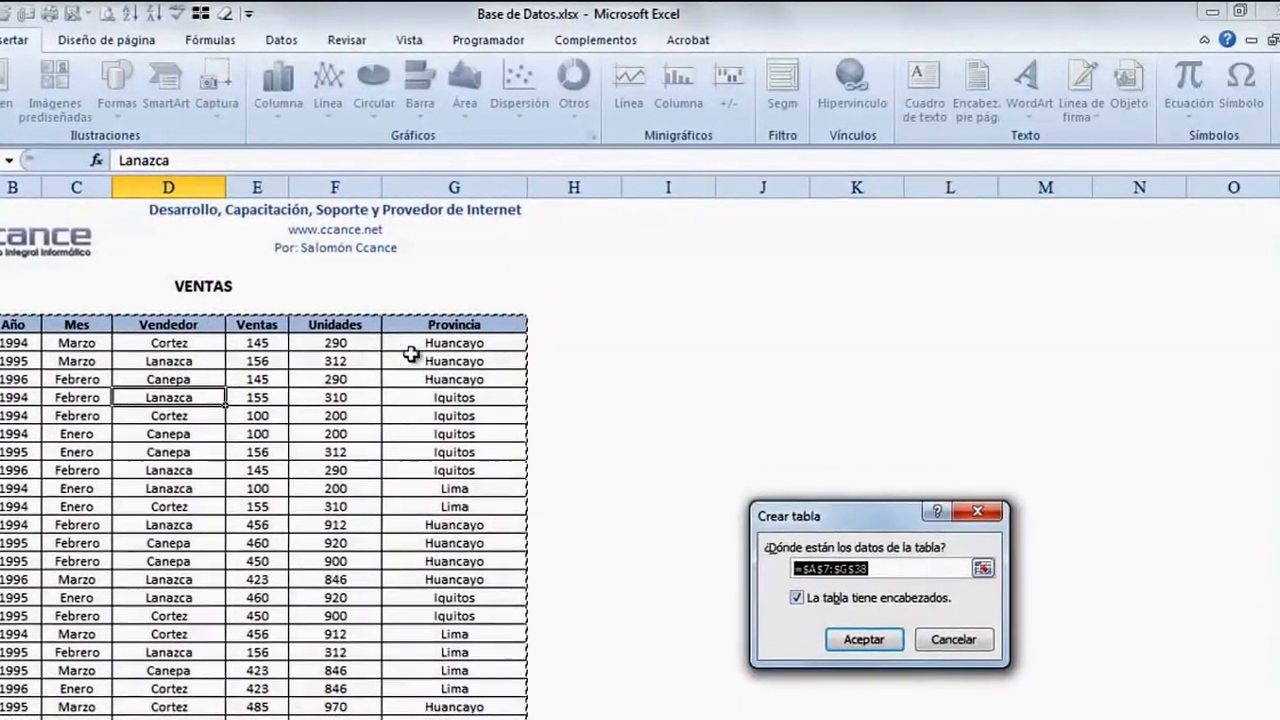
left_click(860, 650)
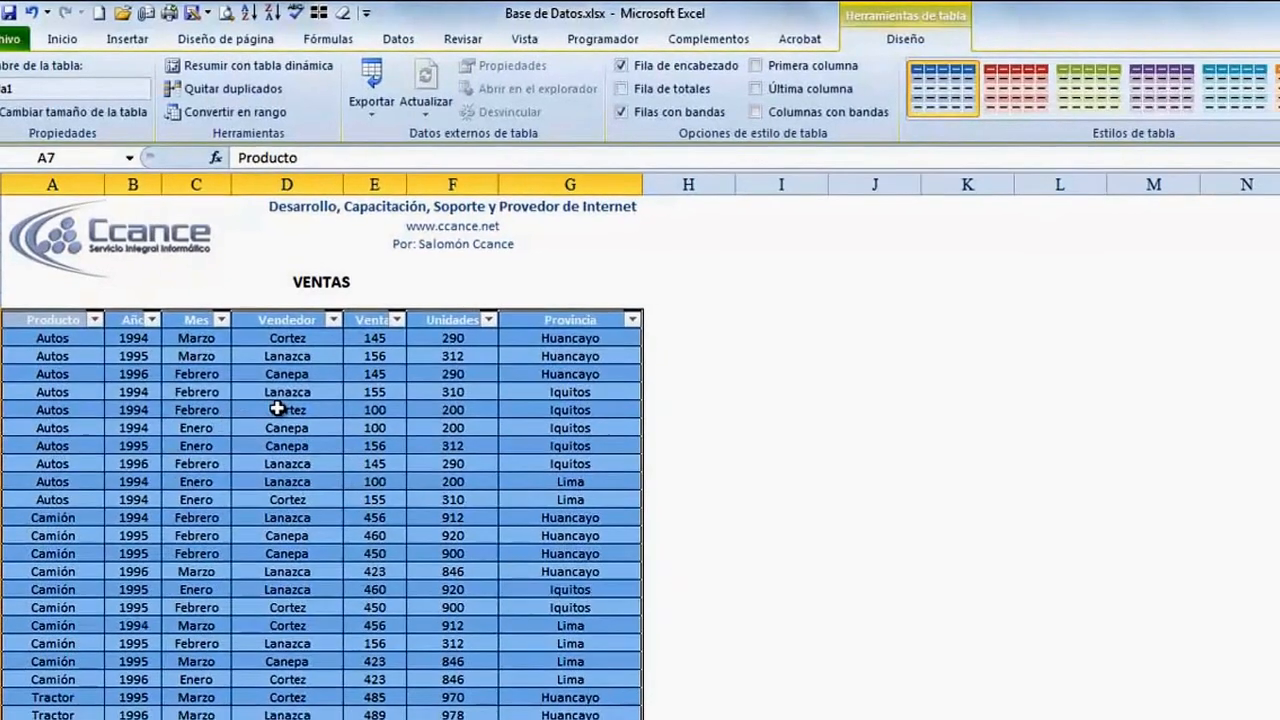
- Rename the new table on the VENTAS sheet as TB_VENTAS
left_click(297, 407)
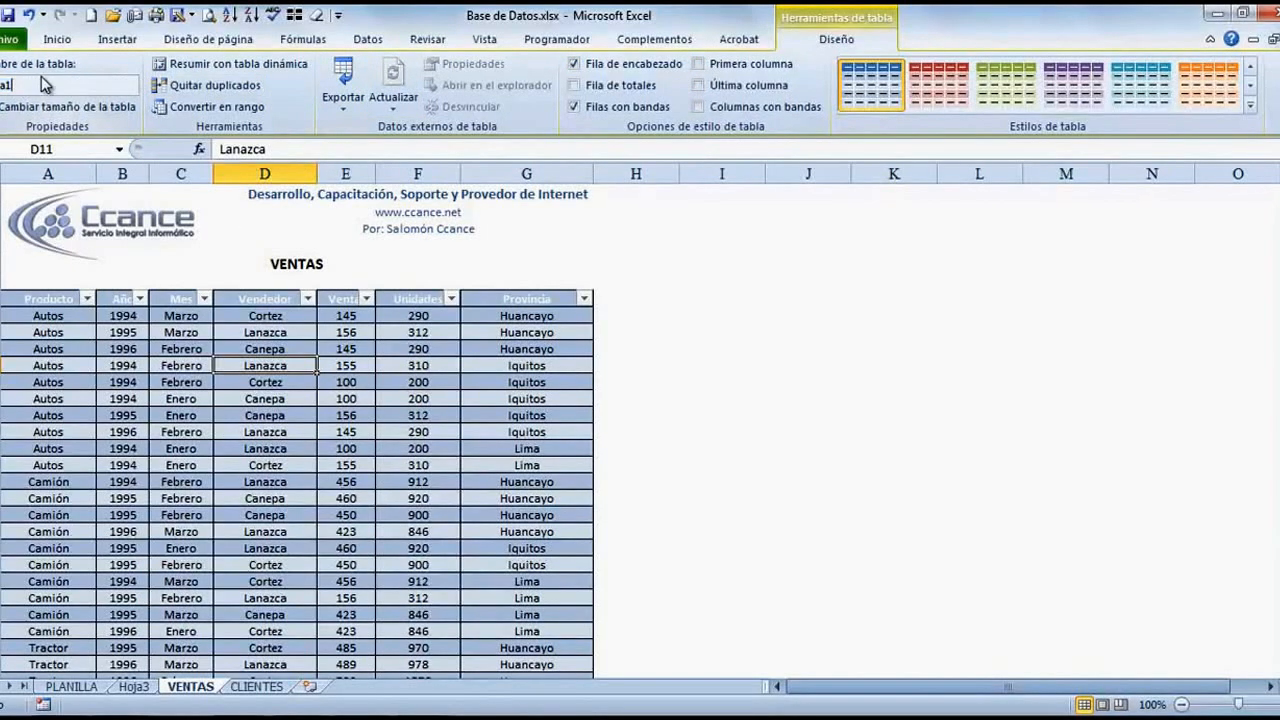
key("BackSpace")
key("BackSpace")
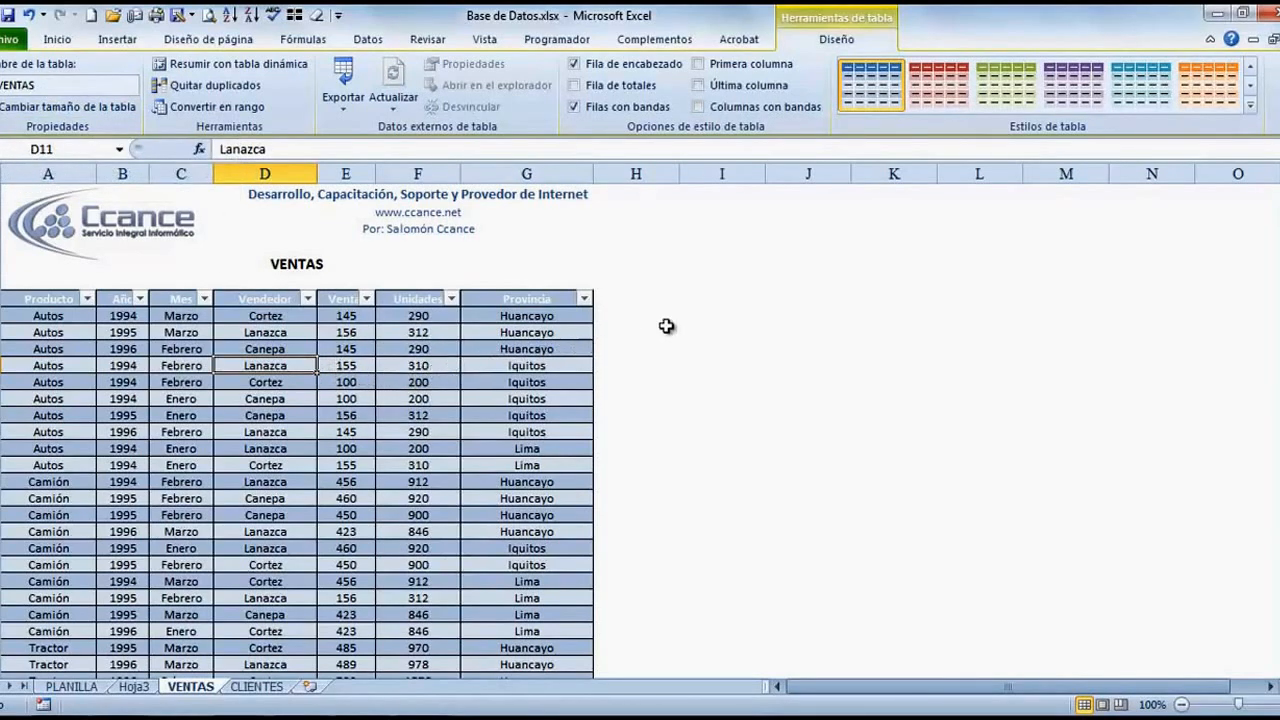
left_click(779, 327)
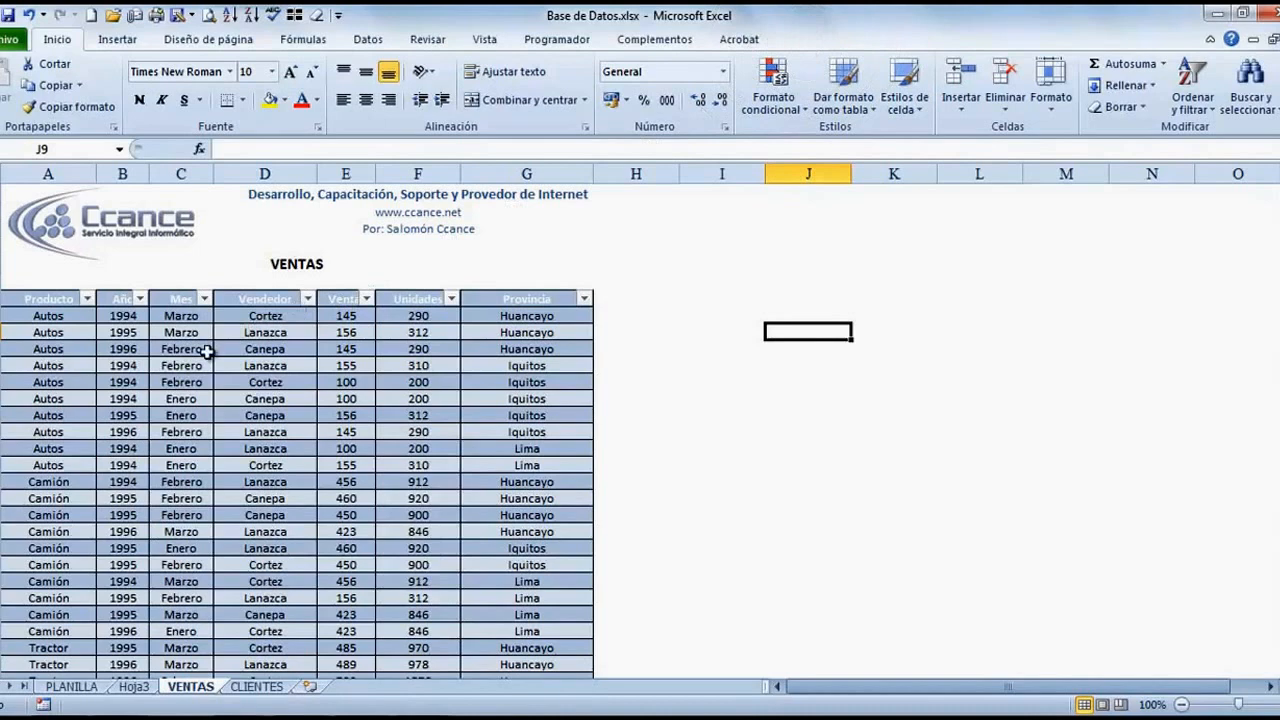
- Examine the rows that a new pivot table based on TB_VENTAS would take as its source, without creating it
left_click(206, 352)
left_click(835, 44)
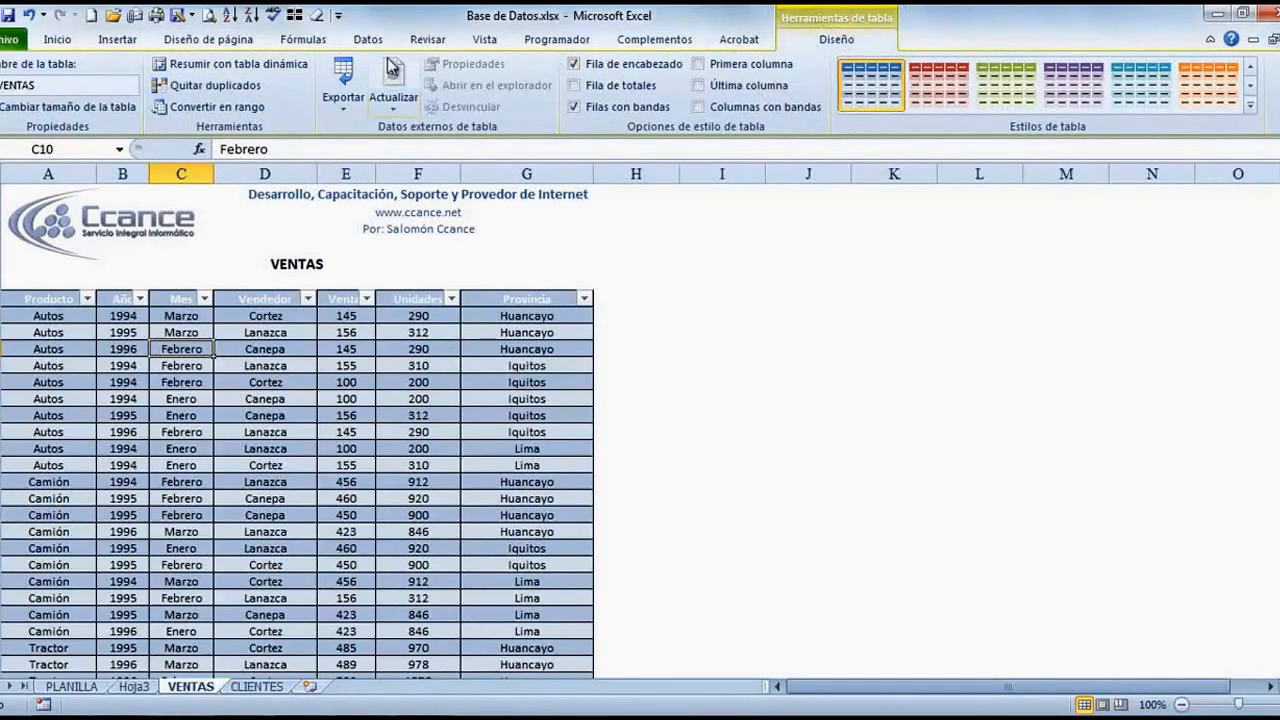
left_click(123, 42)
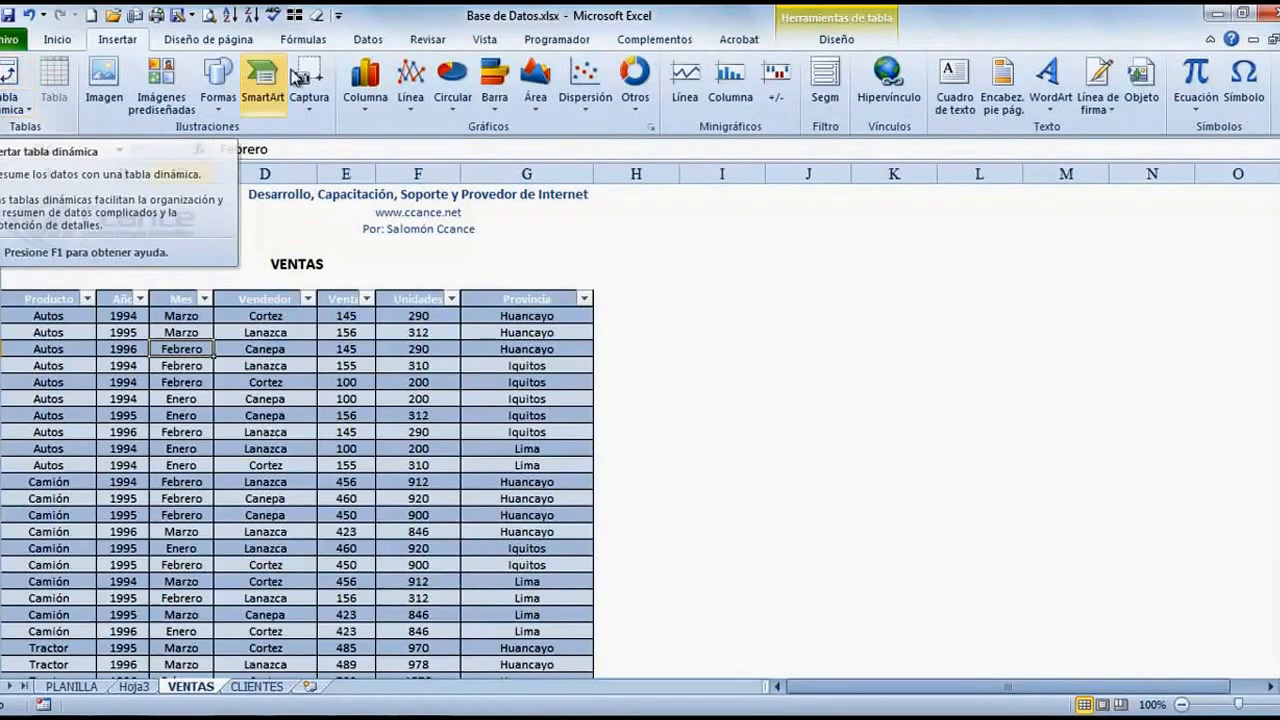
left_click(837, 40)
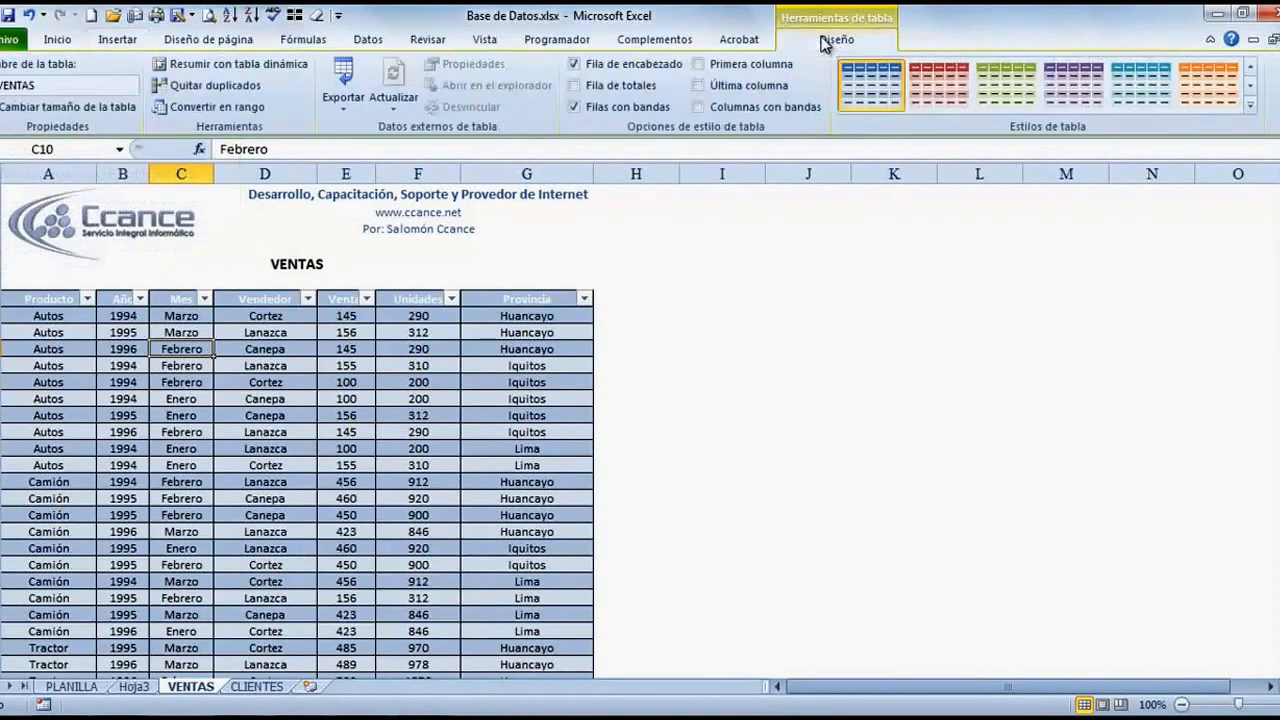
left_click(240, 66)
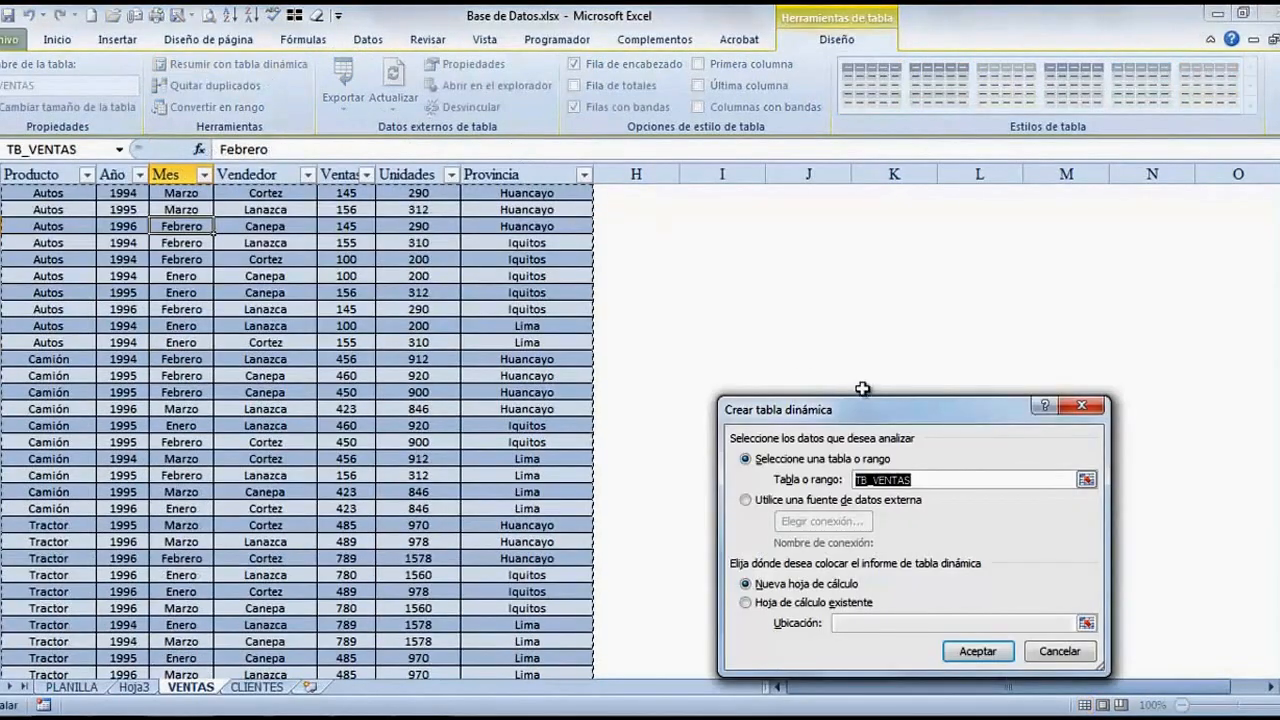
left_click_drag(866, 417, 757, 222)
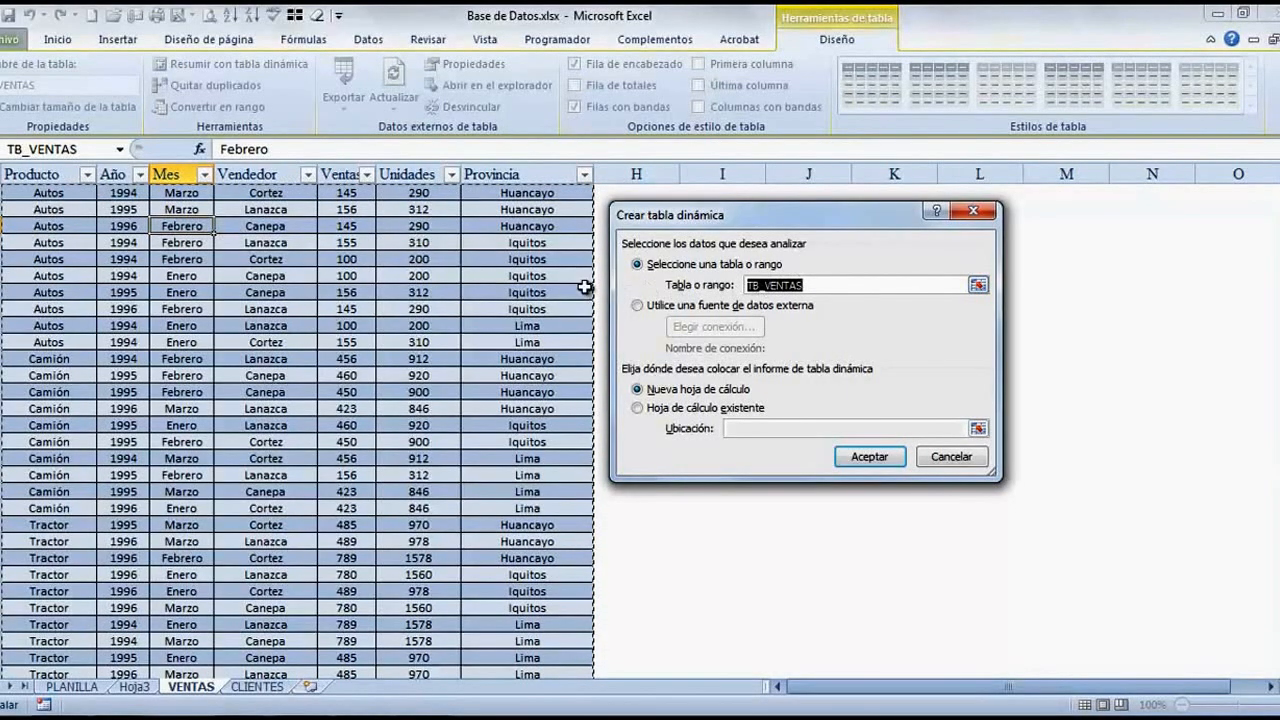
scroll(520, 310, "down", 5)
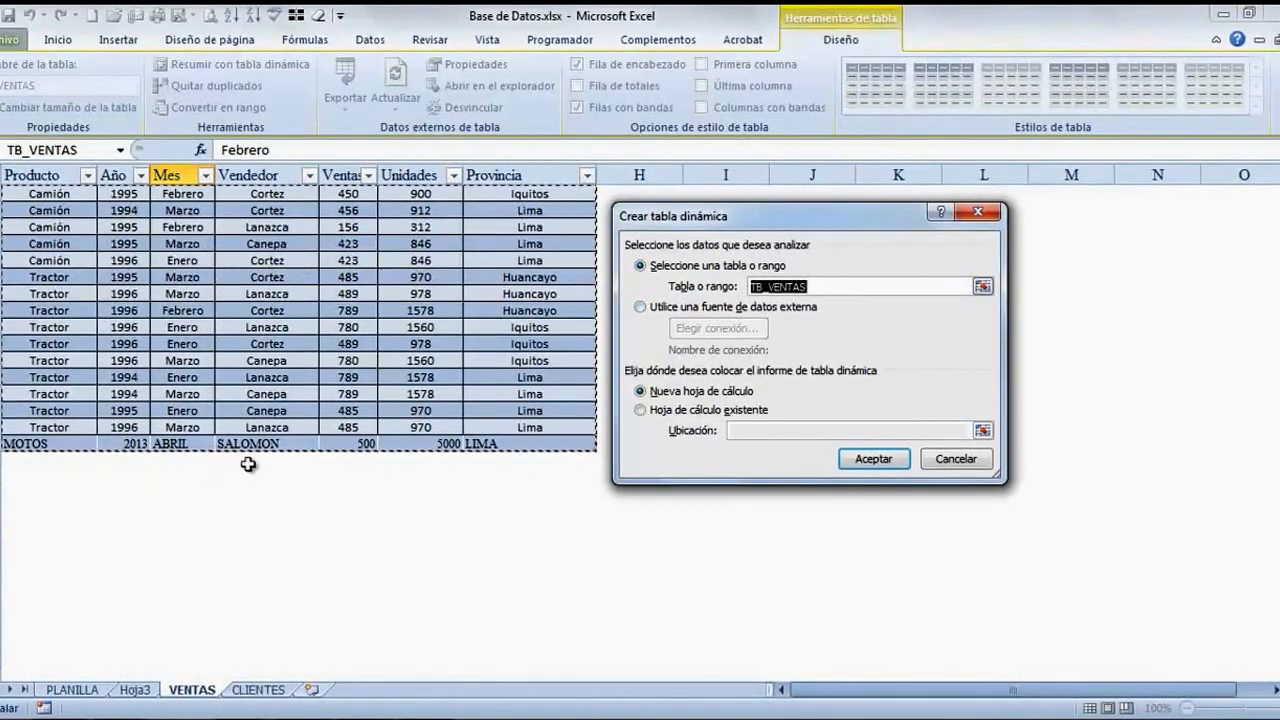
scroll(274, 457, "up", 5)
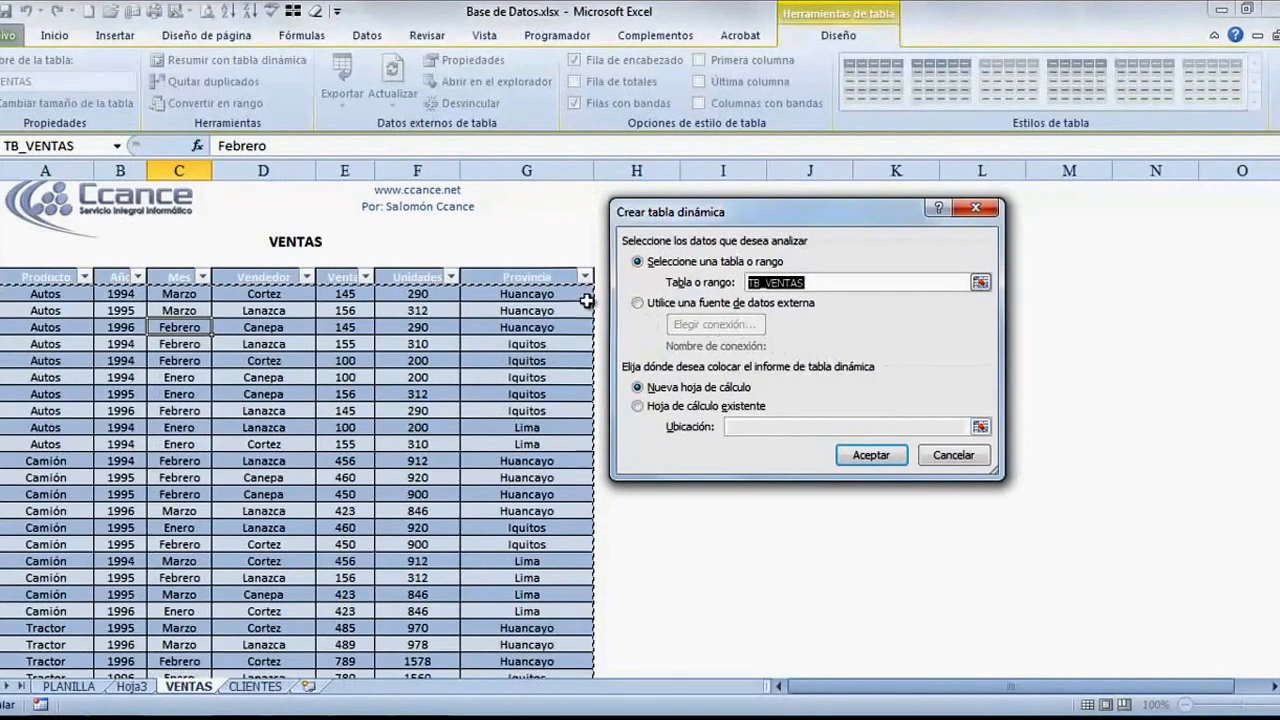
left_click_drag(690, 213, 854, 235)
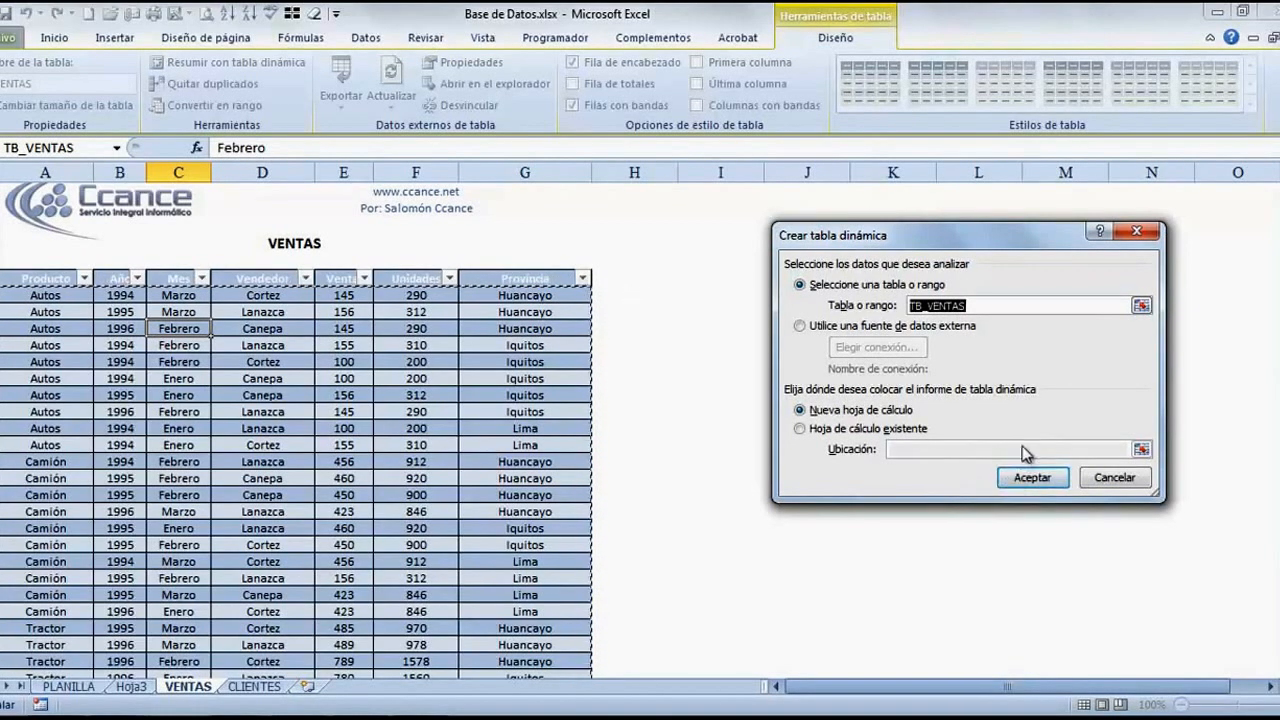
left_click(1117, 482)
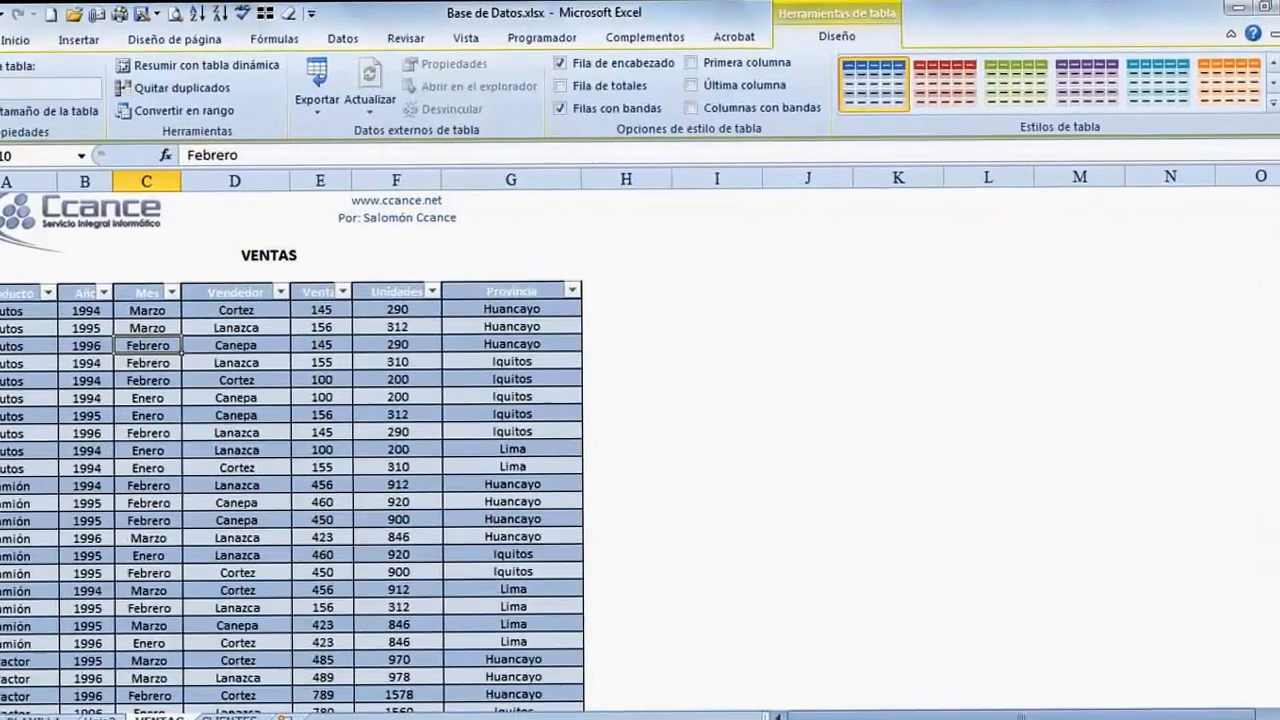
- Change the data source of the pivot table on Hoja3 to TB_VENTAS
left_click(132, 689)
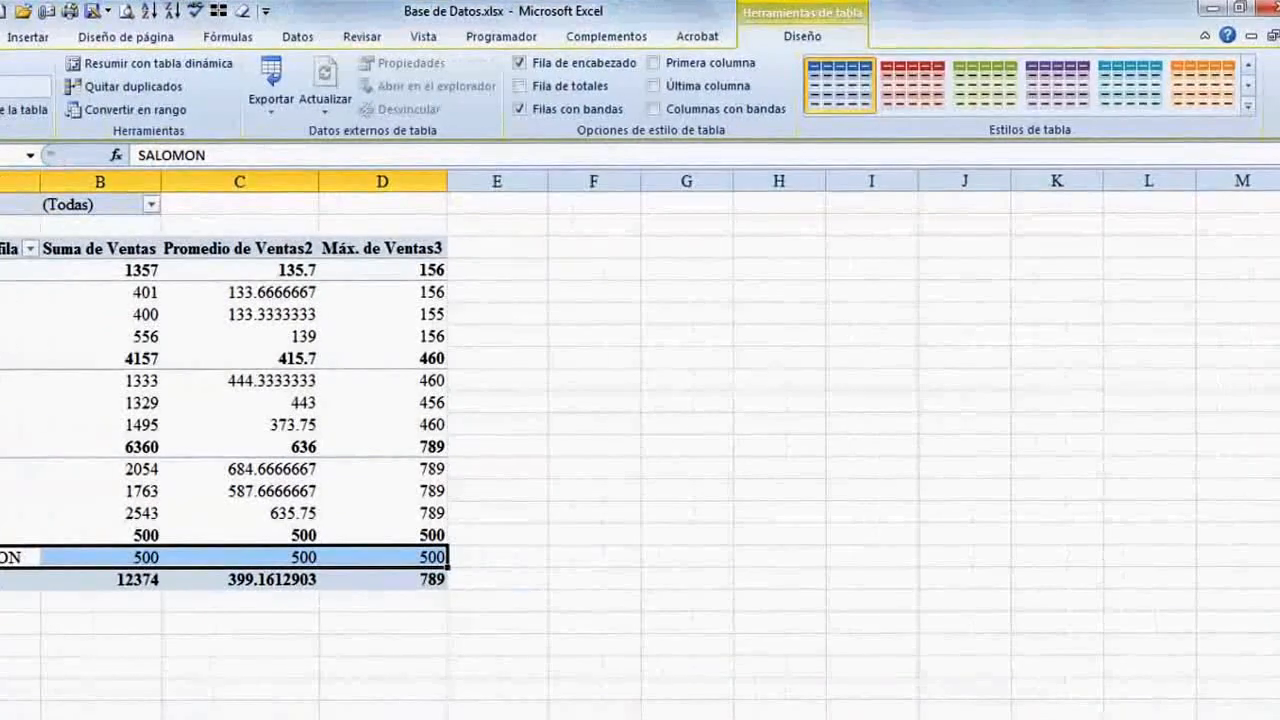
left_click(76, 317)
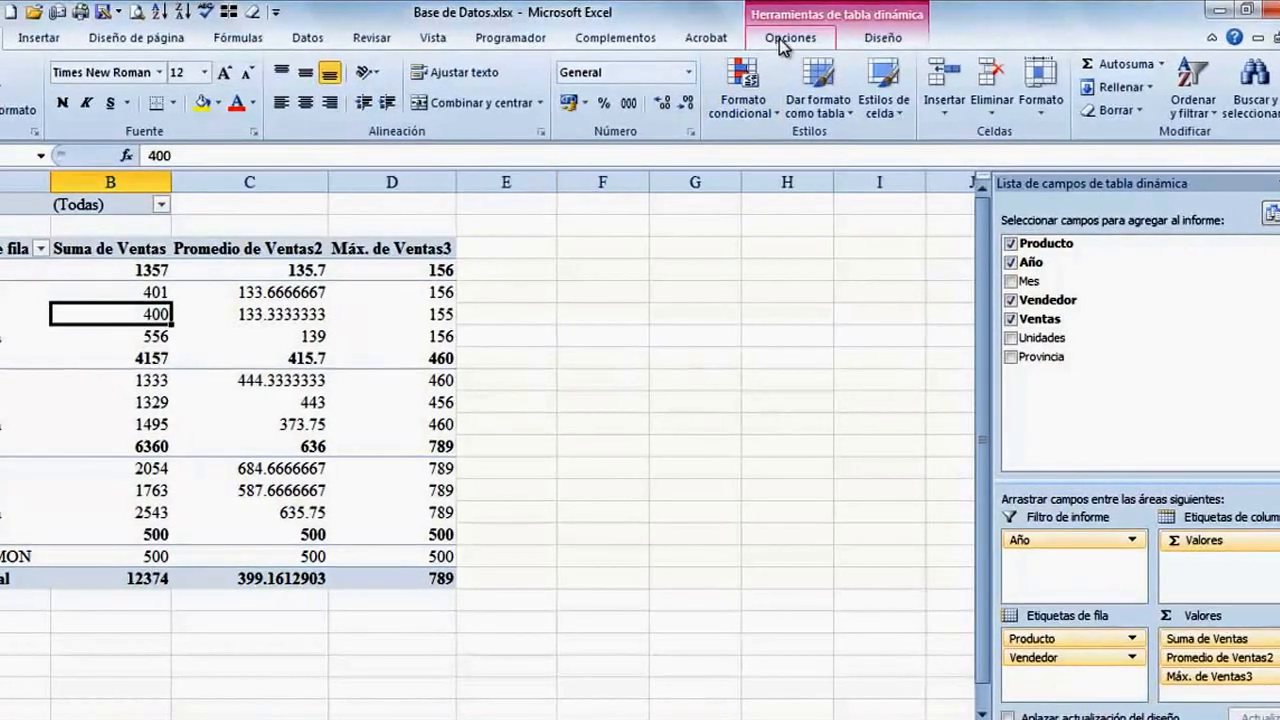
left_click(784, 38)
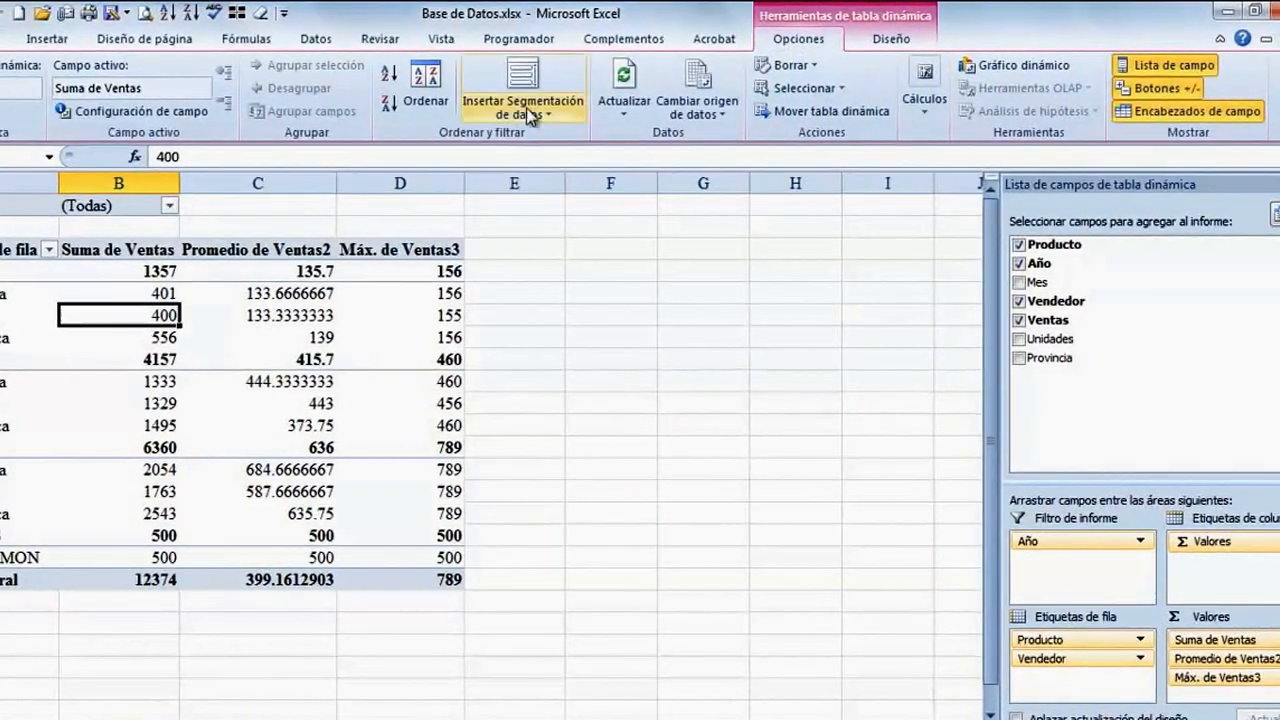
left_click(716, 108)
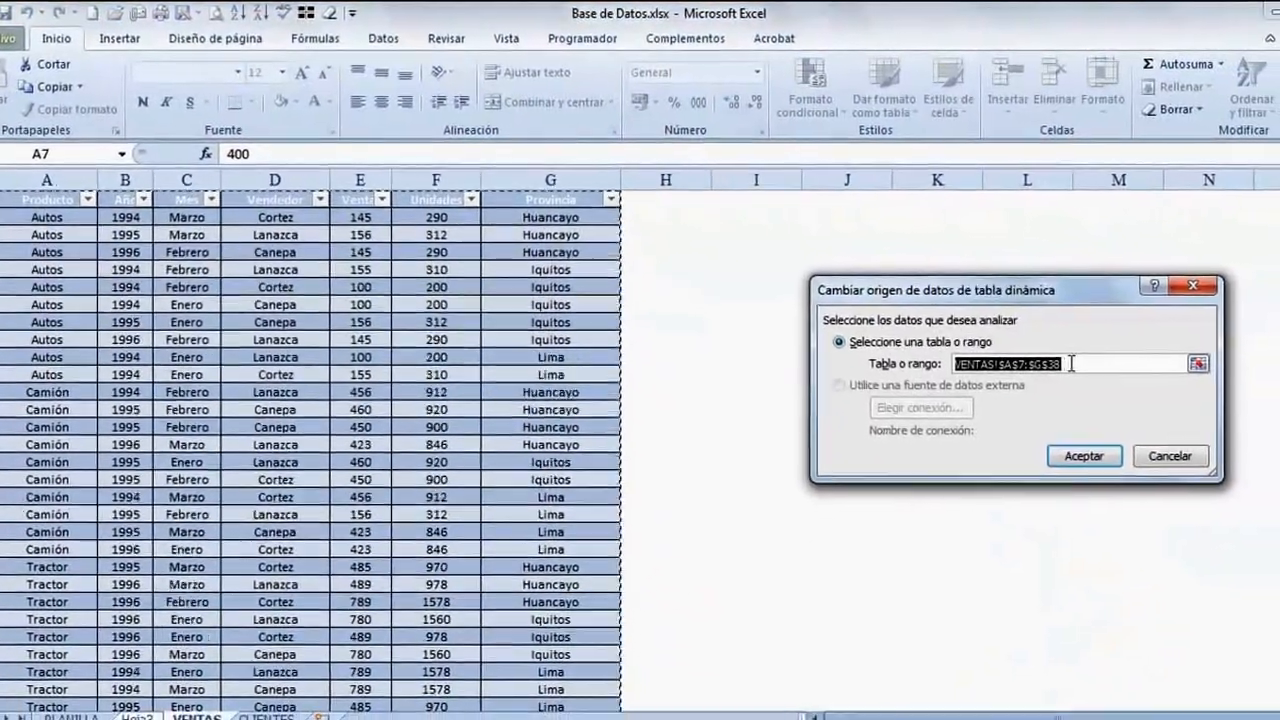
type("TB_VEN")
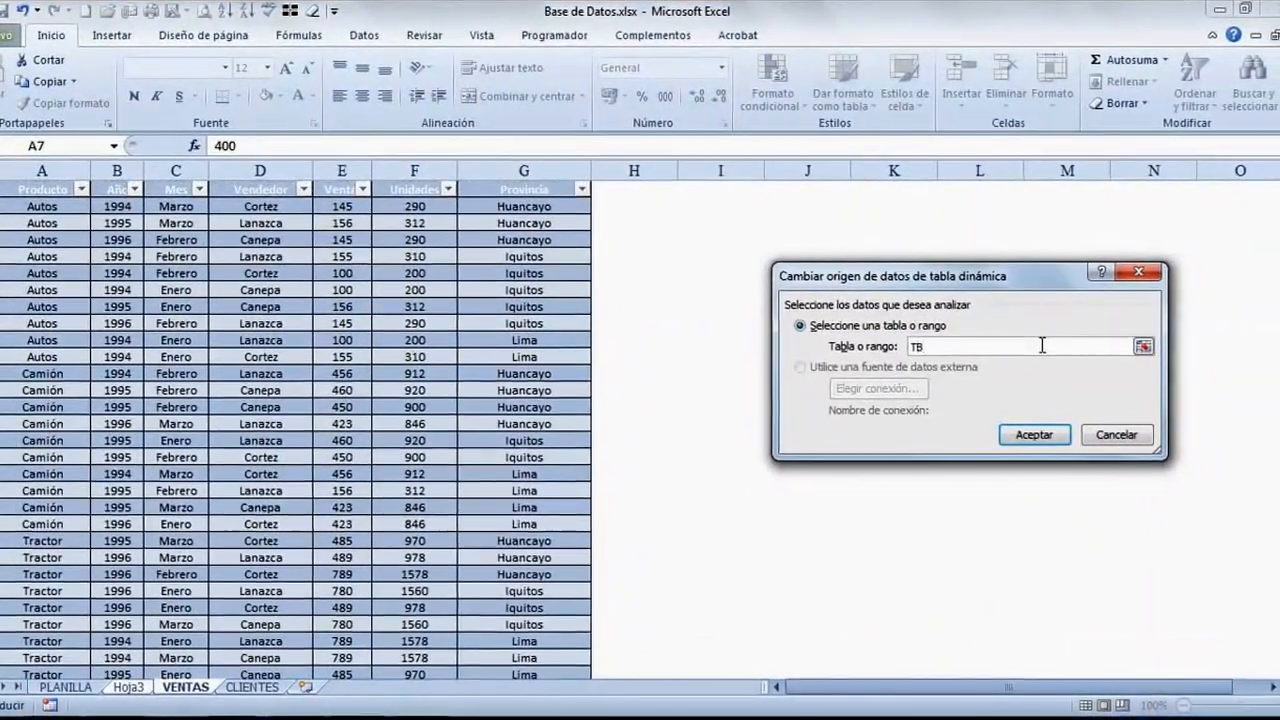
type("TAS")
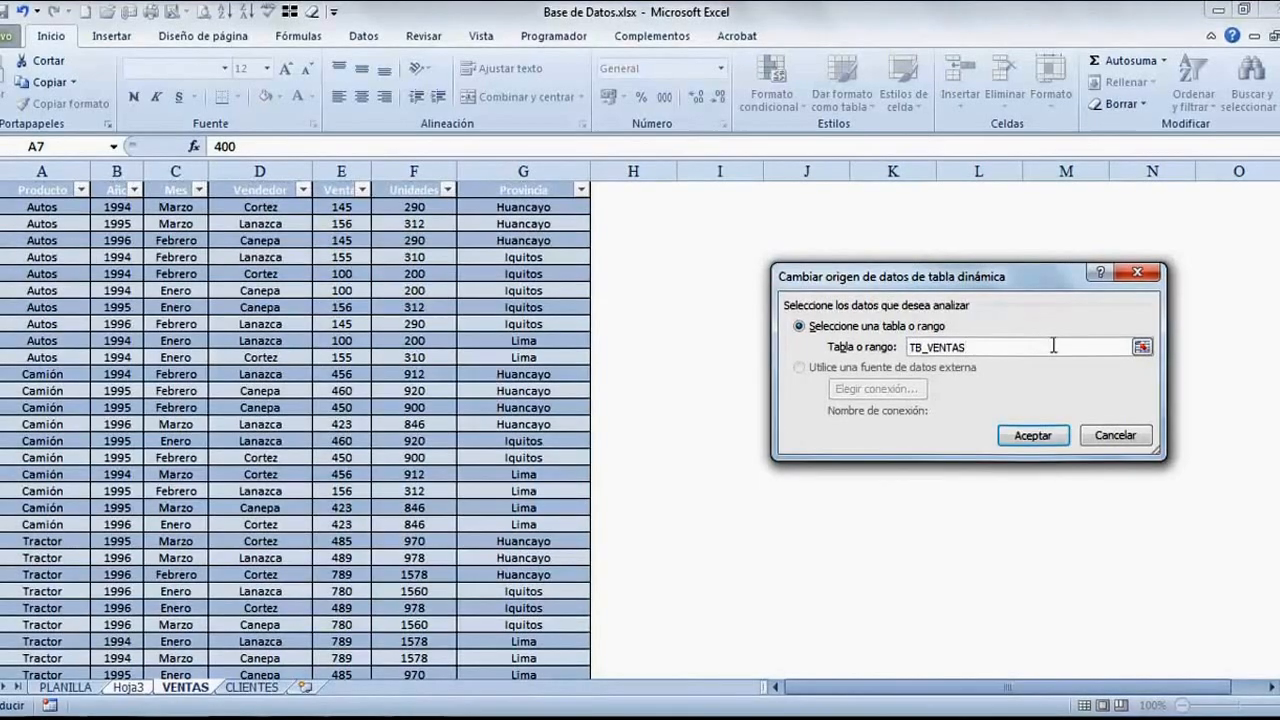
left_click(1023, 439)
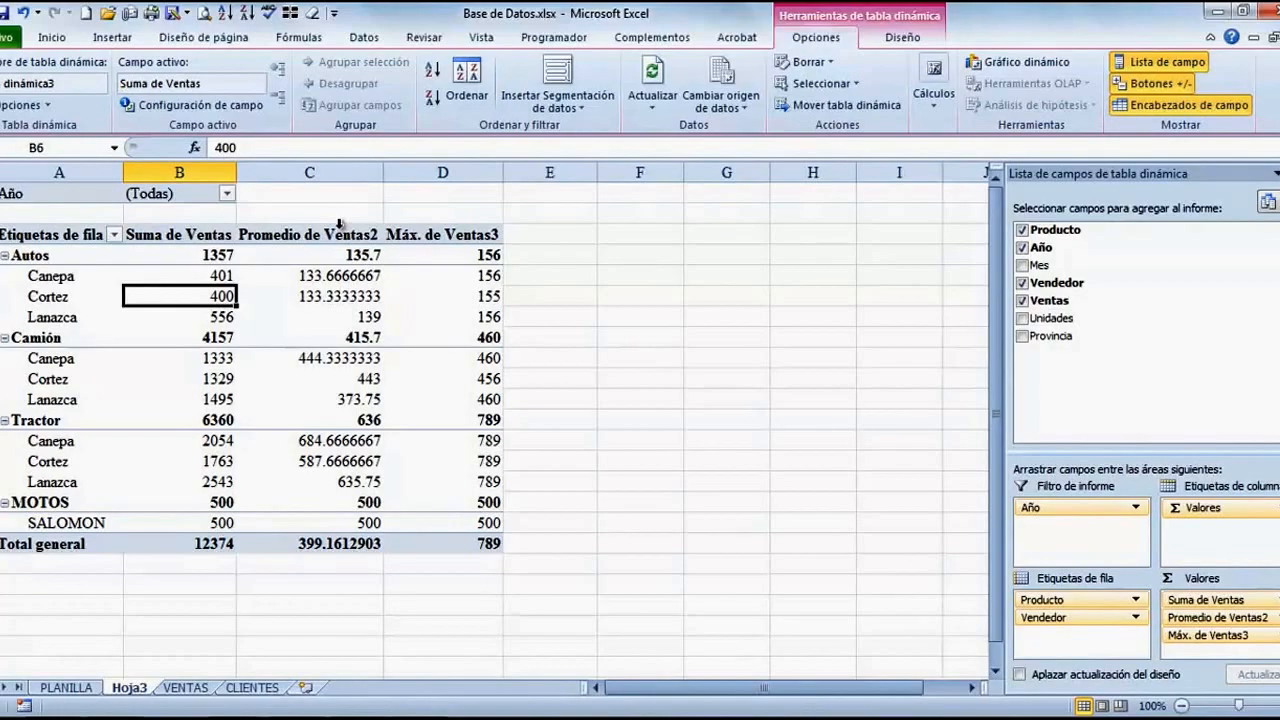
- Start a new record in row 39 of the VENTAS sheet with product MOTOS, year 2013 and month NOVIEMBRE
left_click(196, 688)
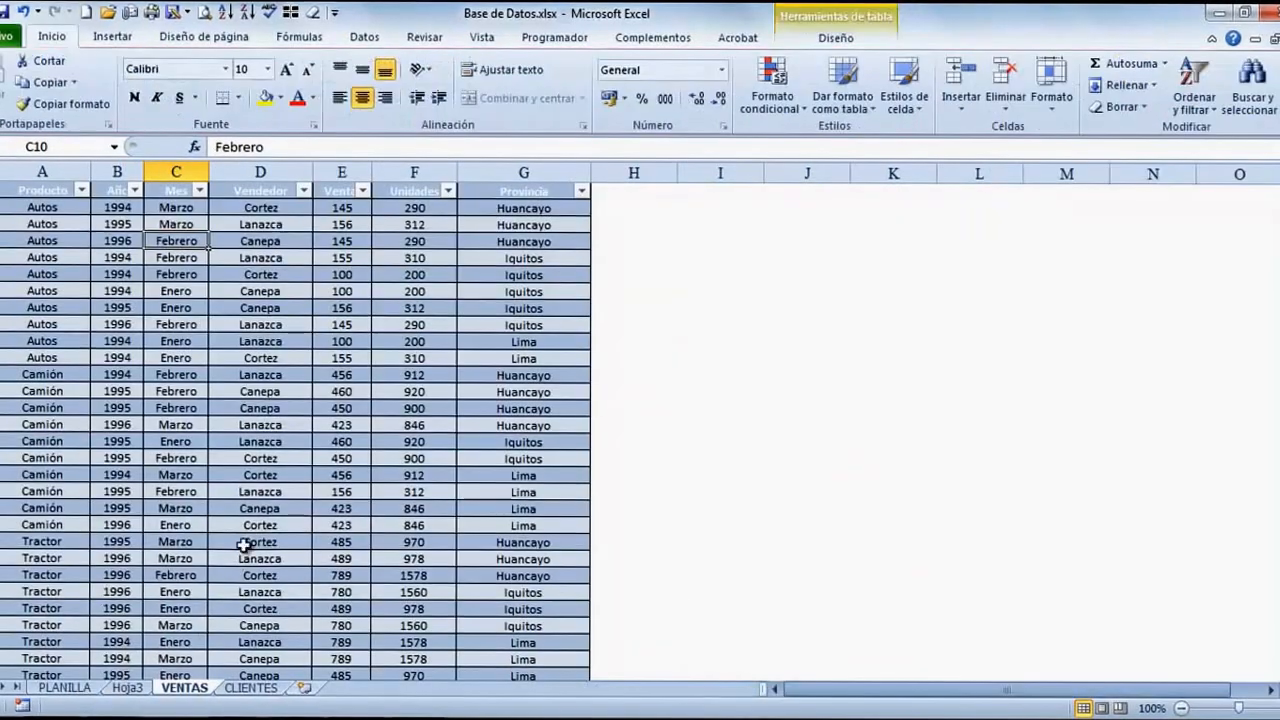
scroll(243, 545, "down", 6)
left_click(34, 428)
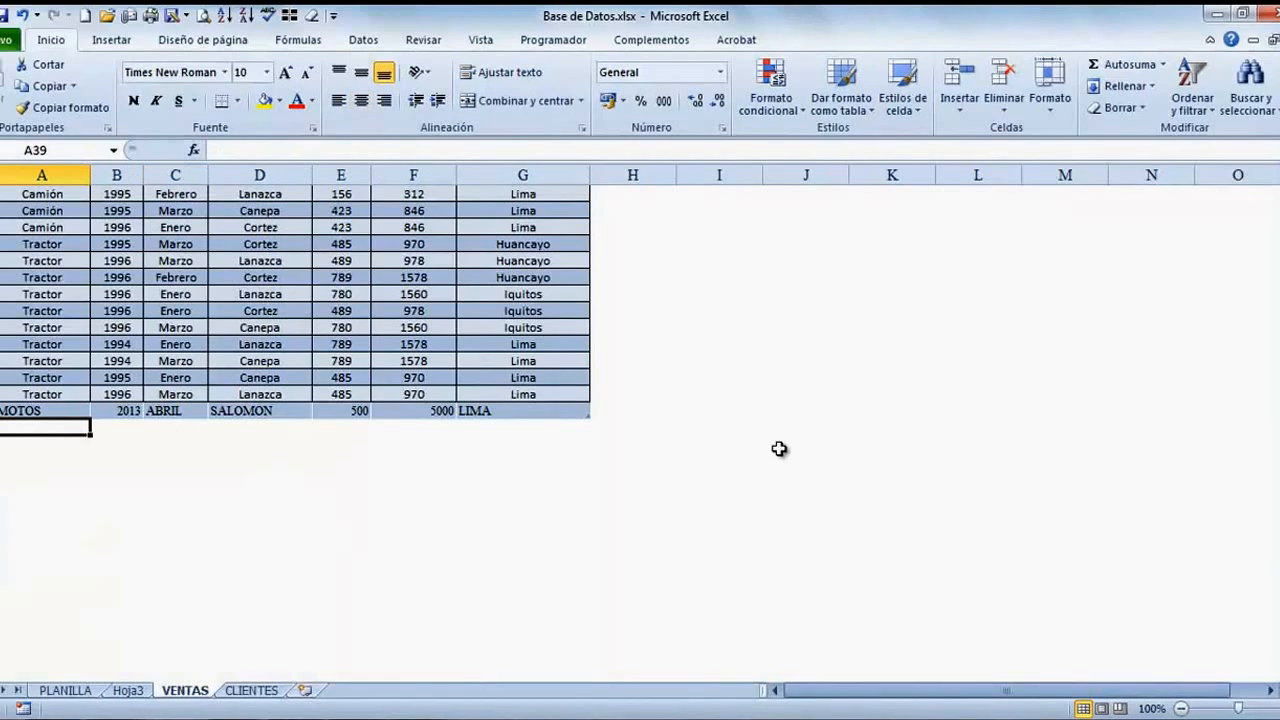
type("MOTOS")
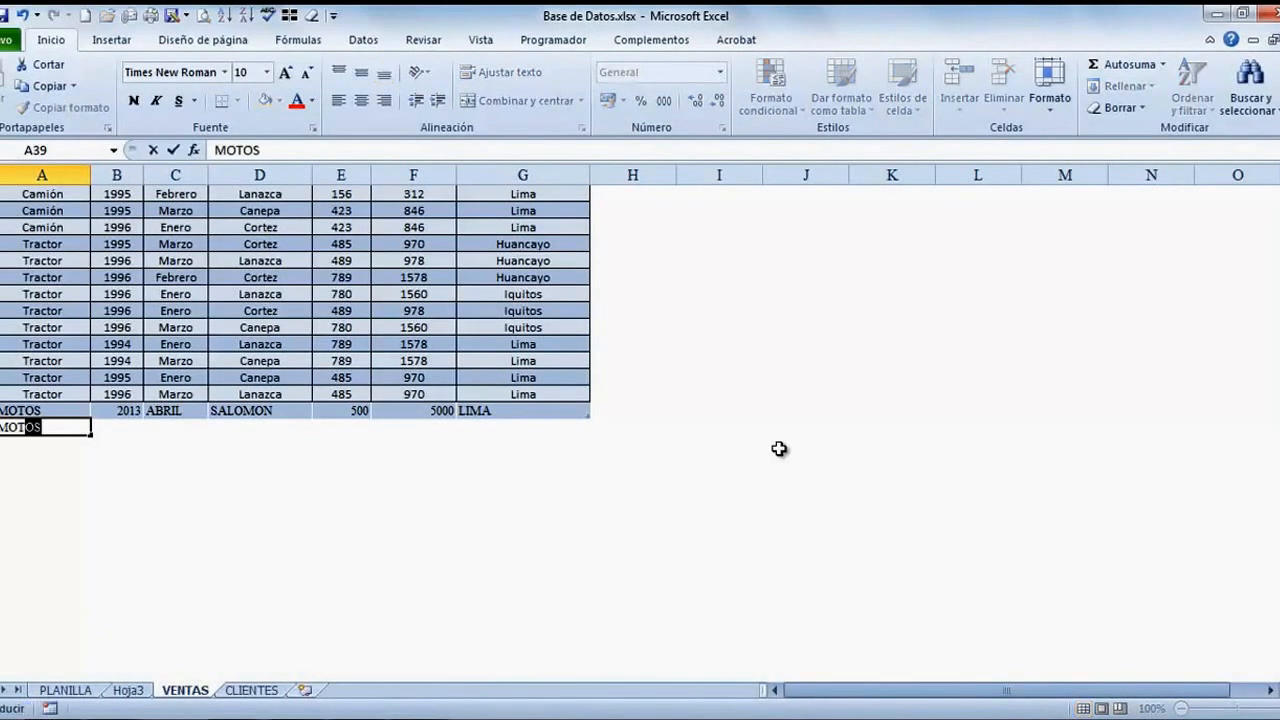
key("Tab")
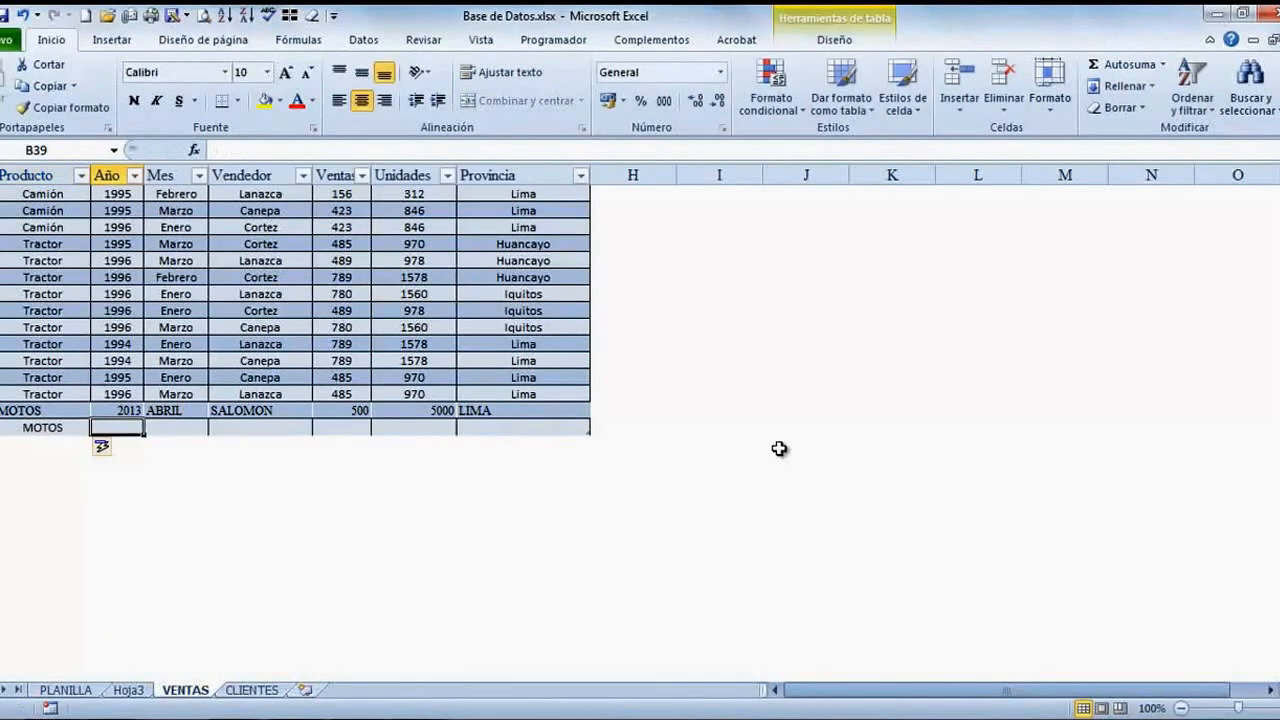
type("2013")
key("Tab")
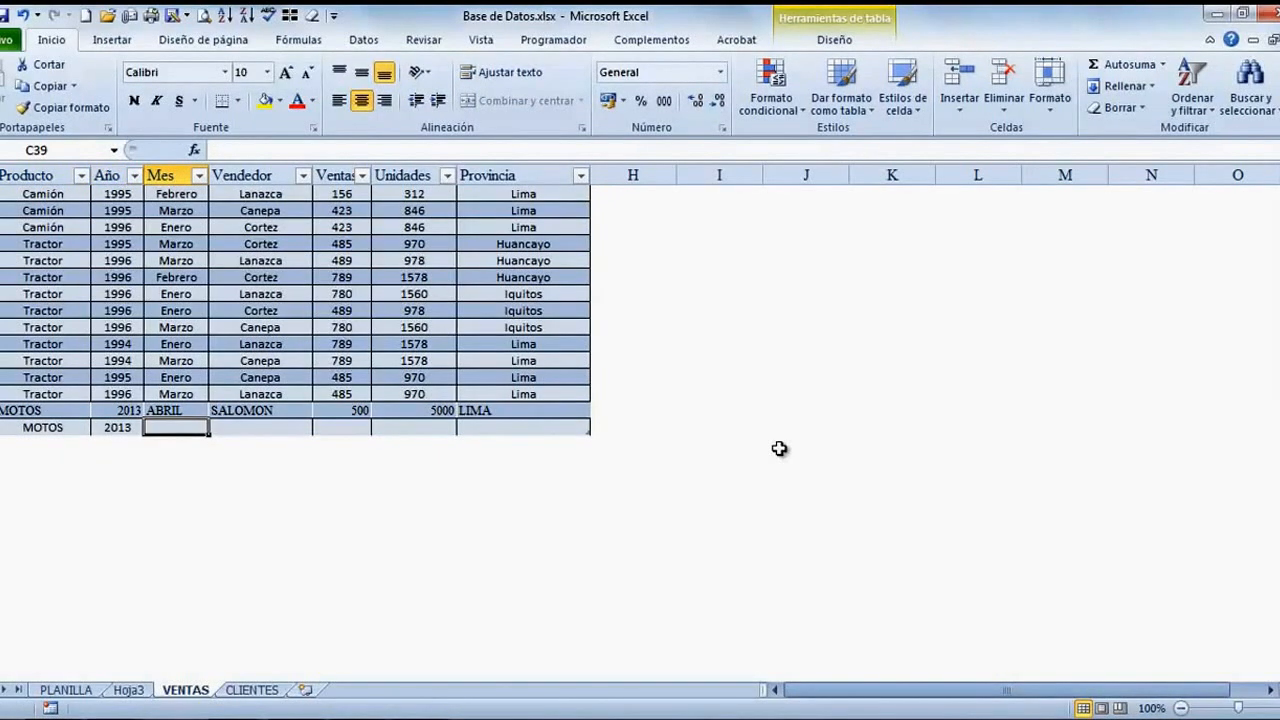
type("NOVIEMBRE")
key("Tab")
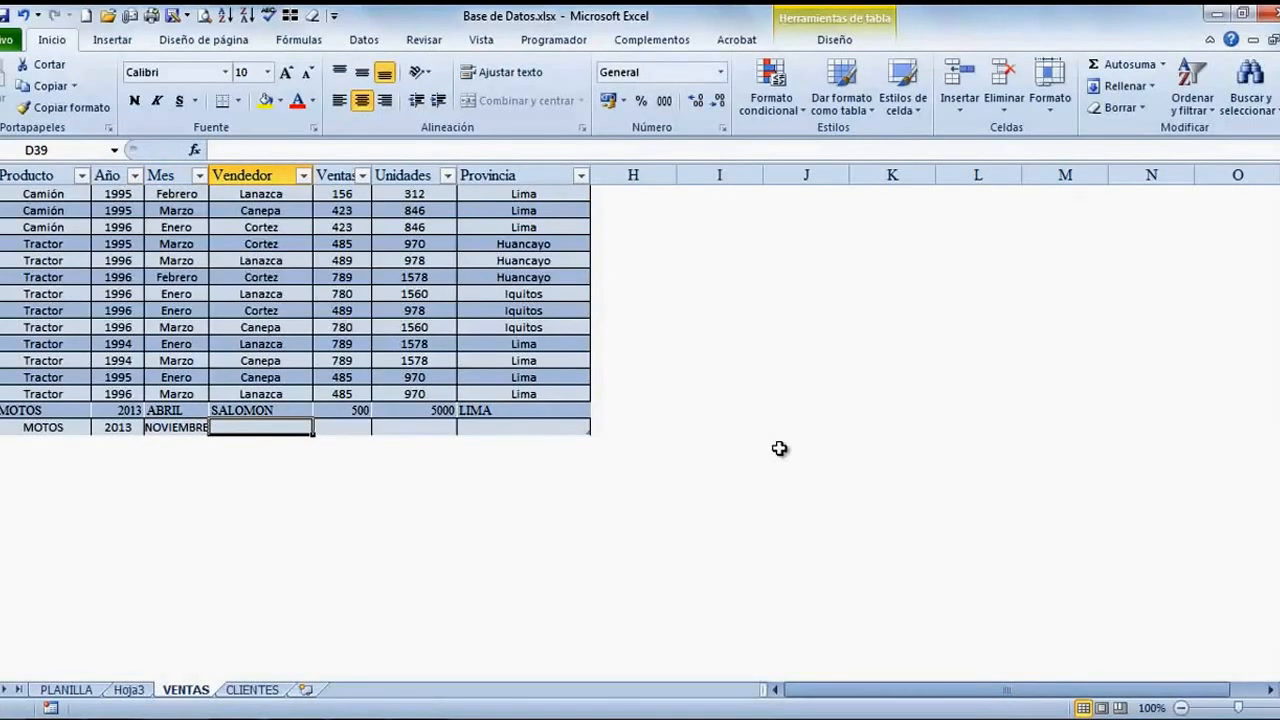
- Complete the new MOTOS record in row 39 with the seller's name, Ventas 600, Unidades 6000 and Provincia LIMA
type("LUIS")
key("Tab")
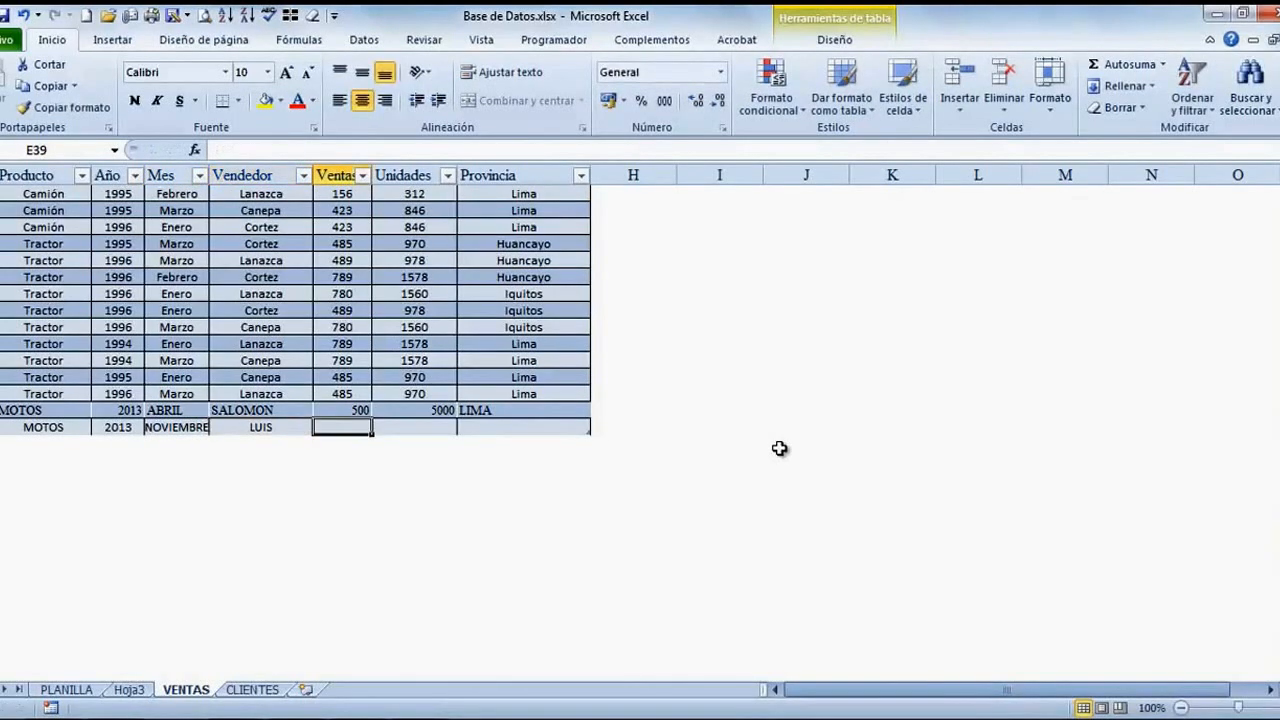
type("600")
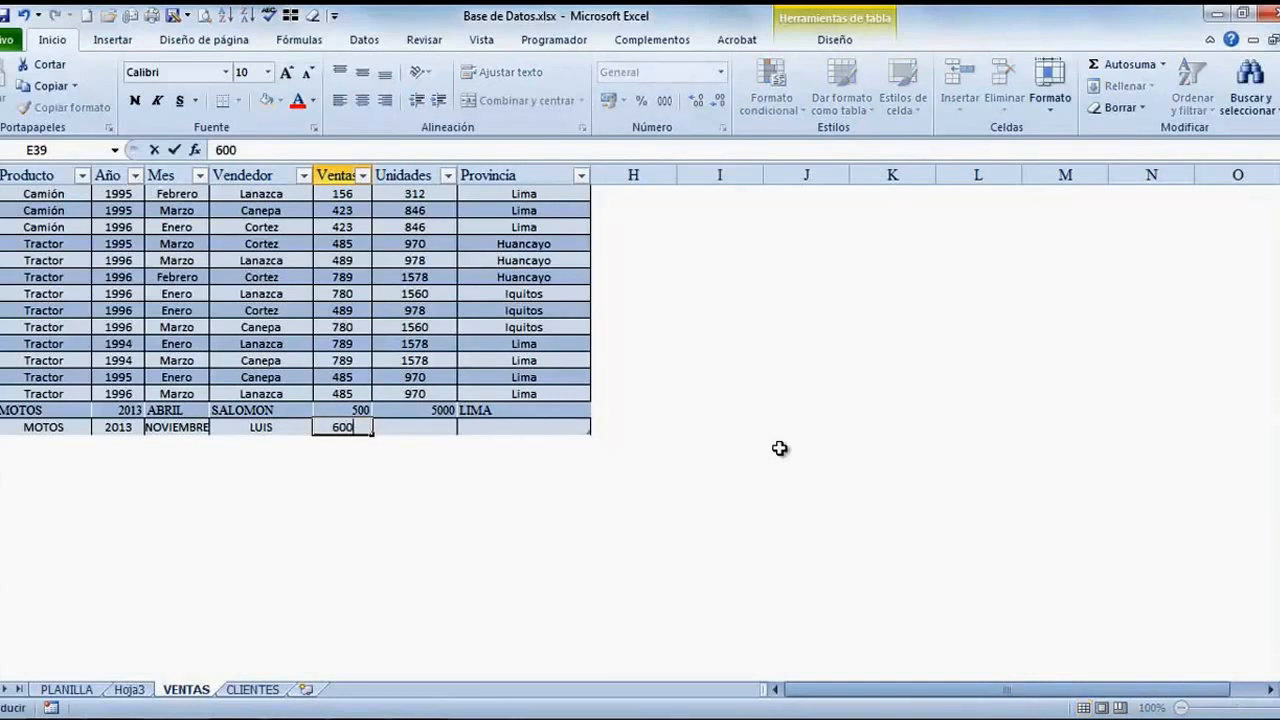
key("Tab")
type("600")
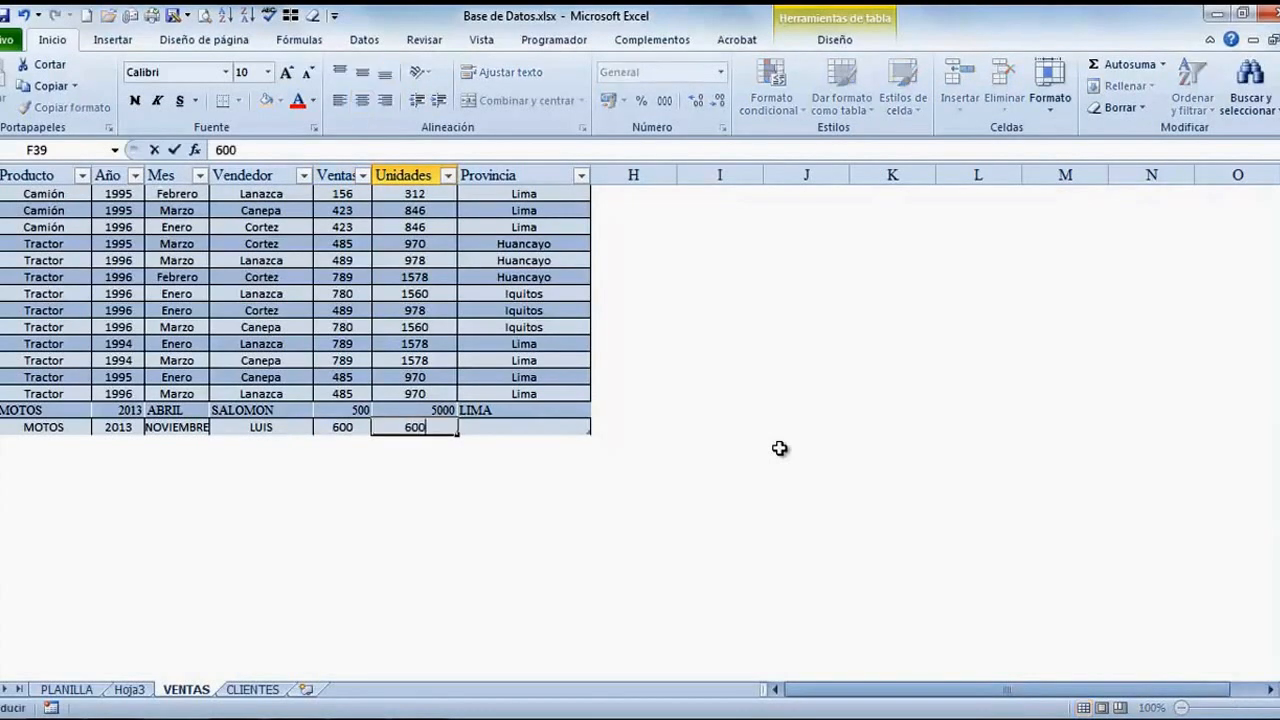
type("0")
key("Tab")
type("LIM")
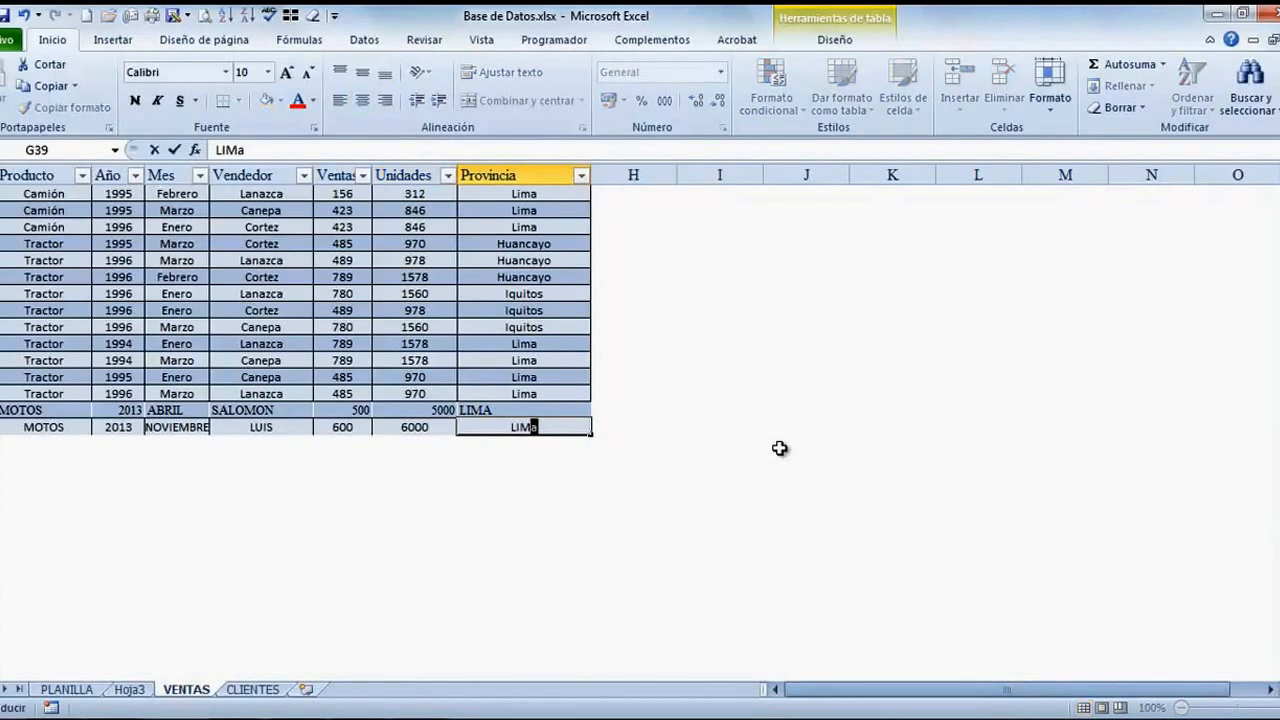
type("A")
key("Return")
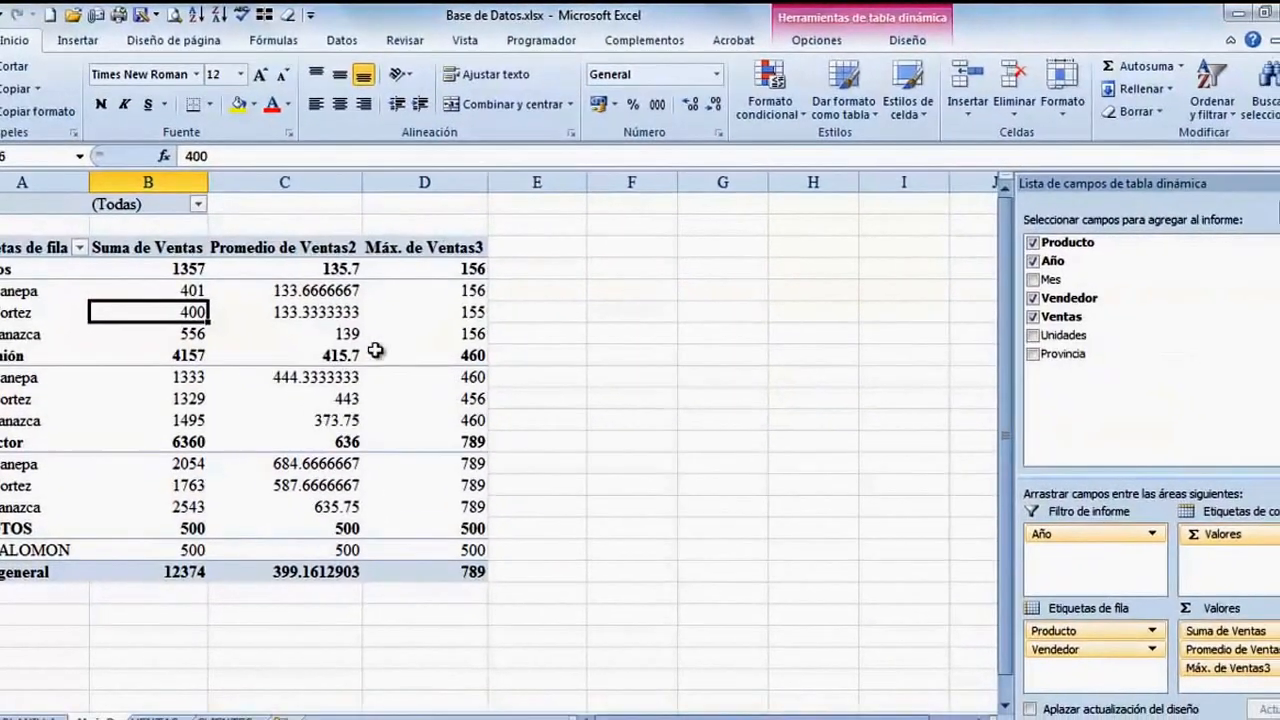
- Refresh the pivot table on Hoja3 so it includes the new MOTOS record
left_click(816, 40)
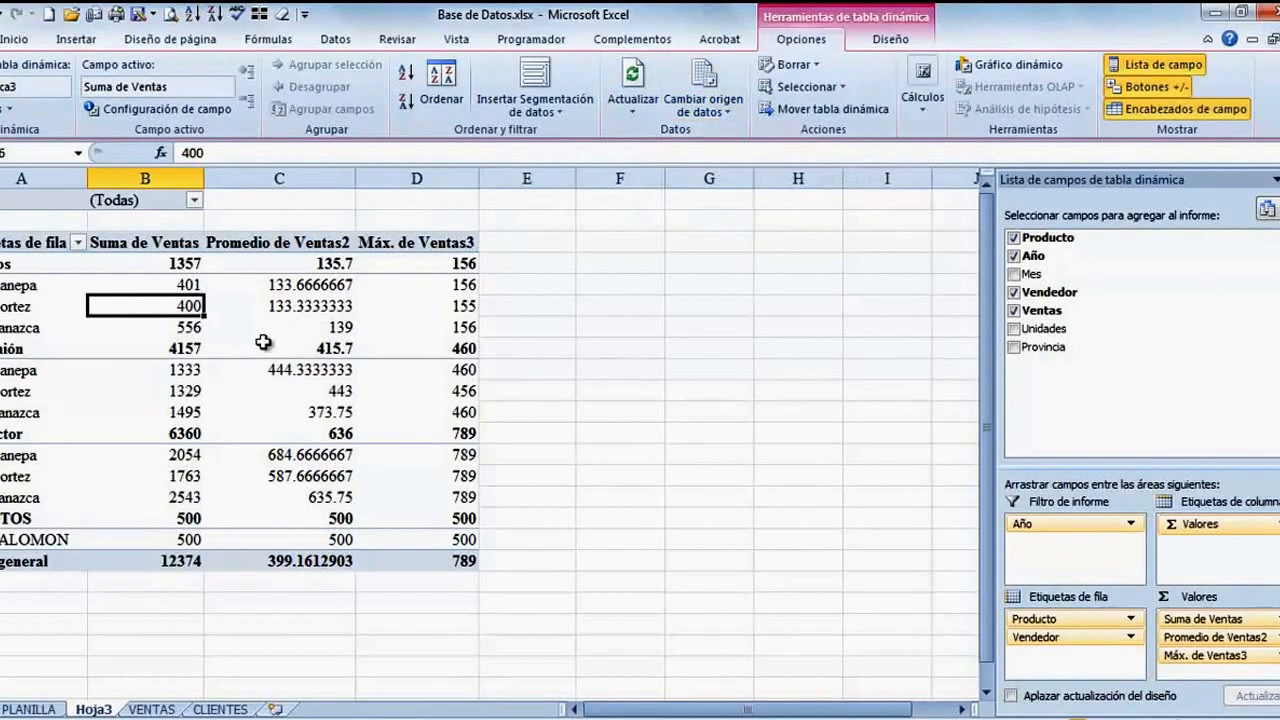
left_click(244, 305)
right_click(246, 305)
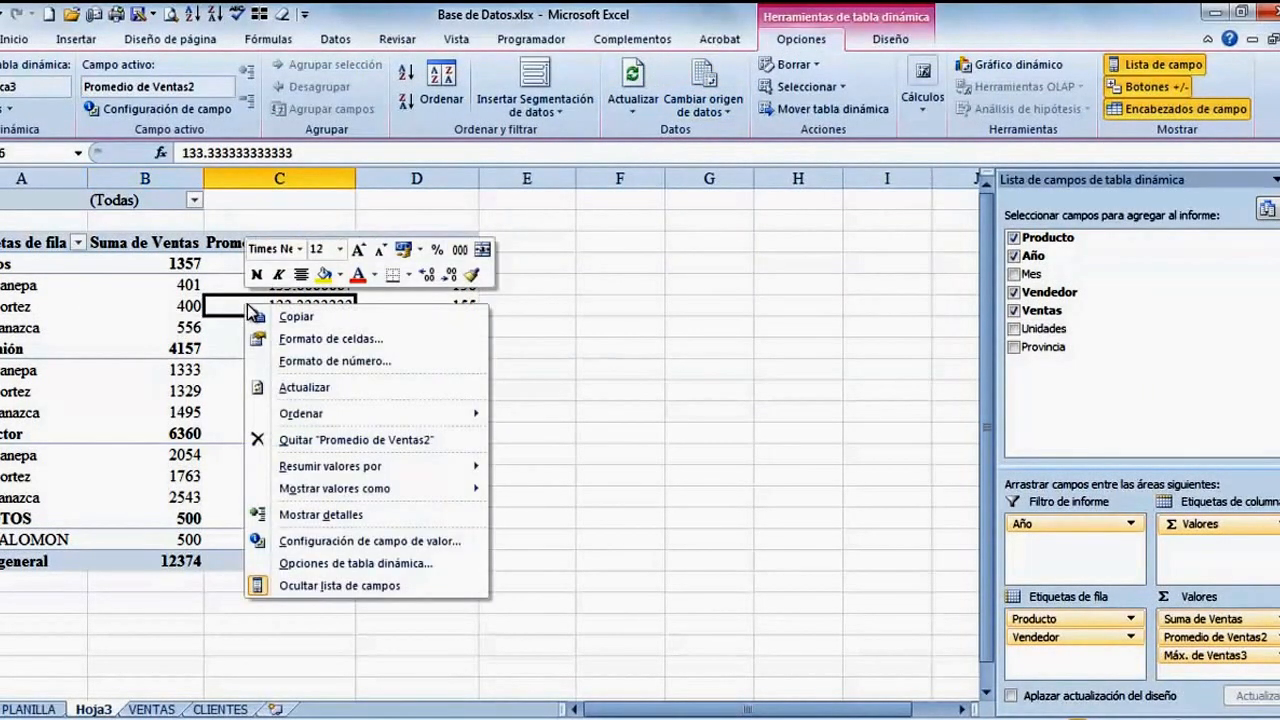
left_click(319, 392)
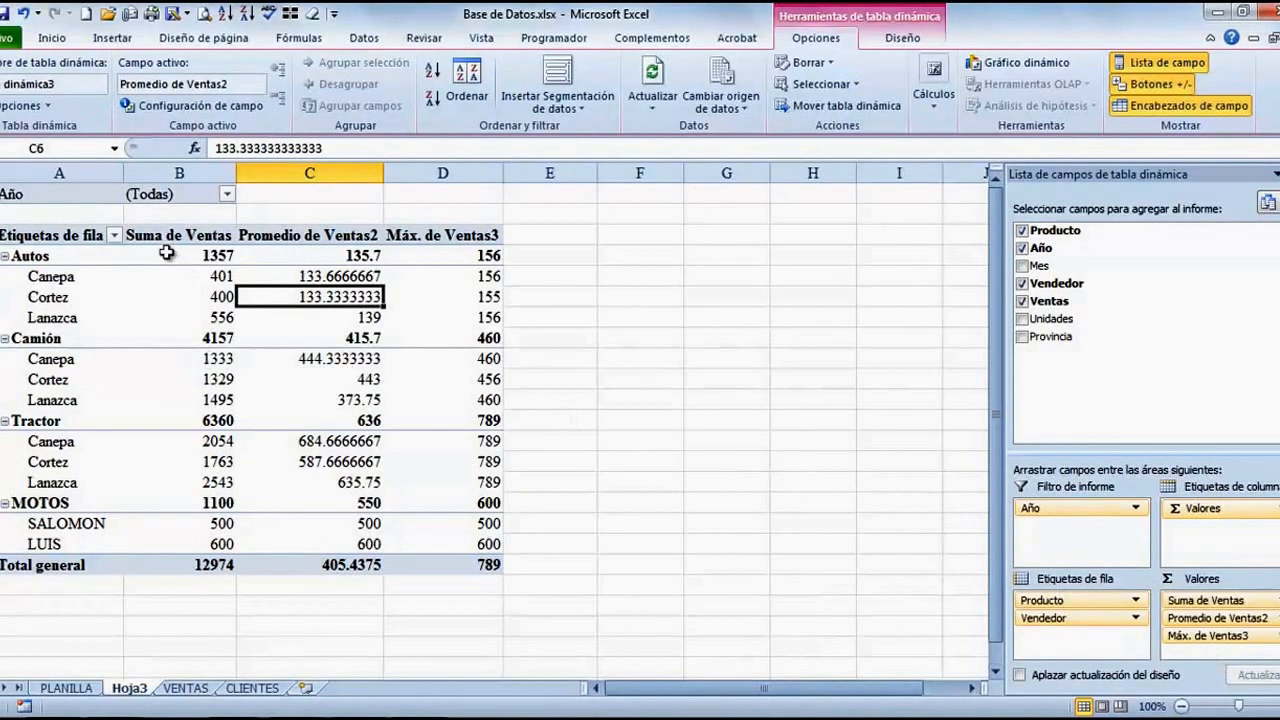
- Try to overwrite the average sales value in cell C6 of the pivot table
left_click_drag(168, 255, 424, 563)
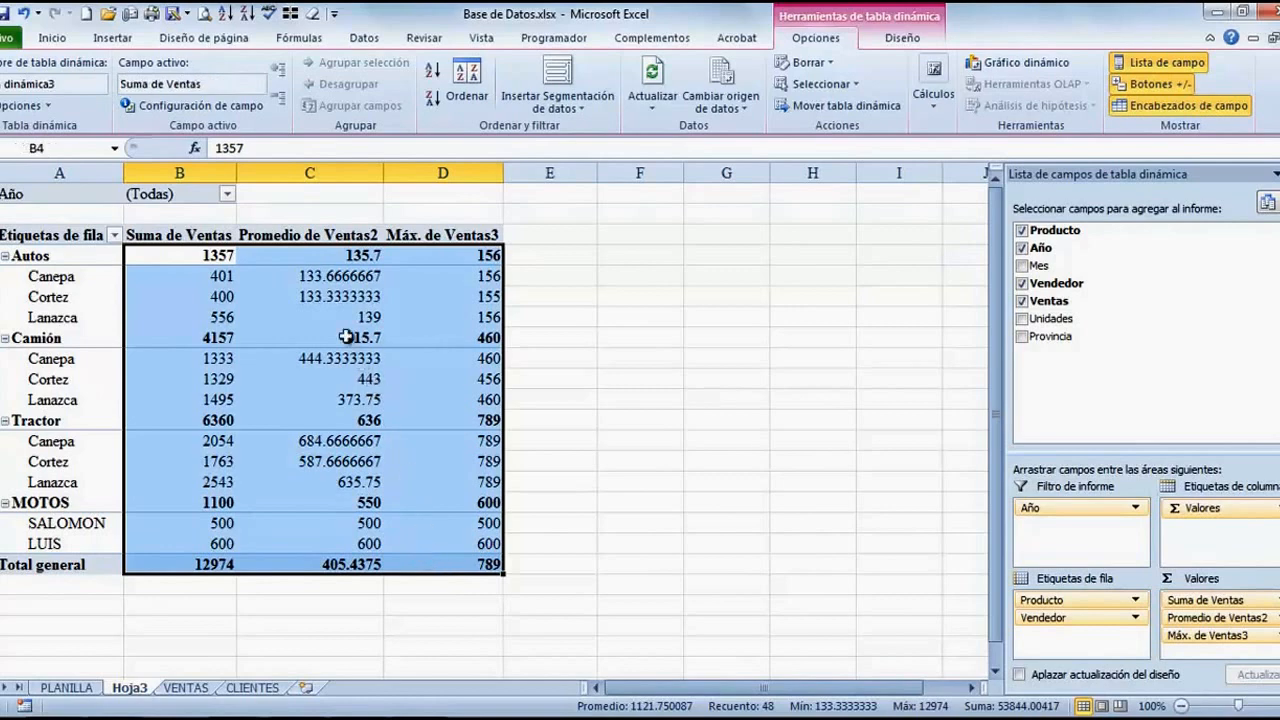
left_click(340, 296)
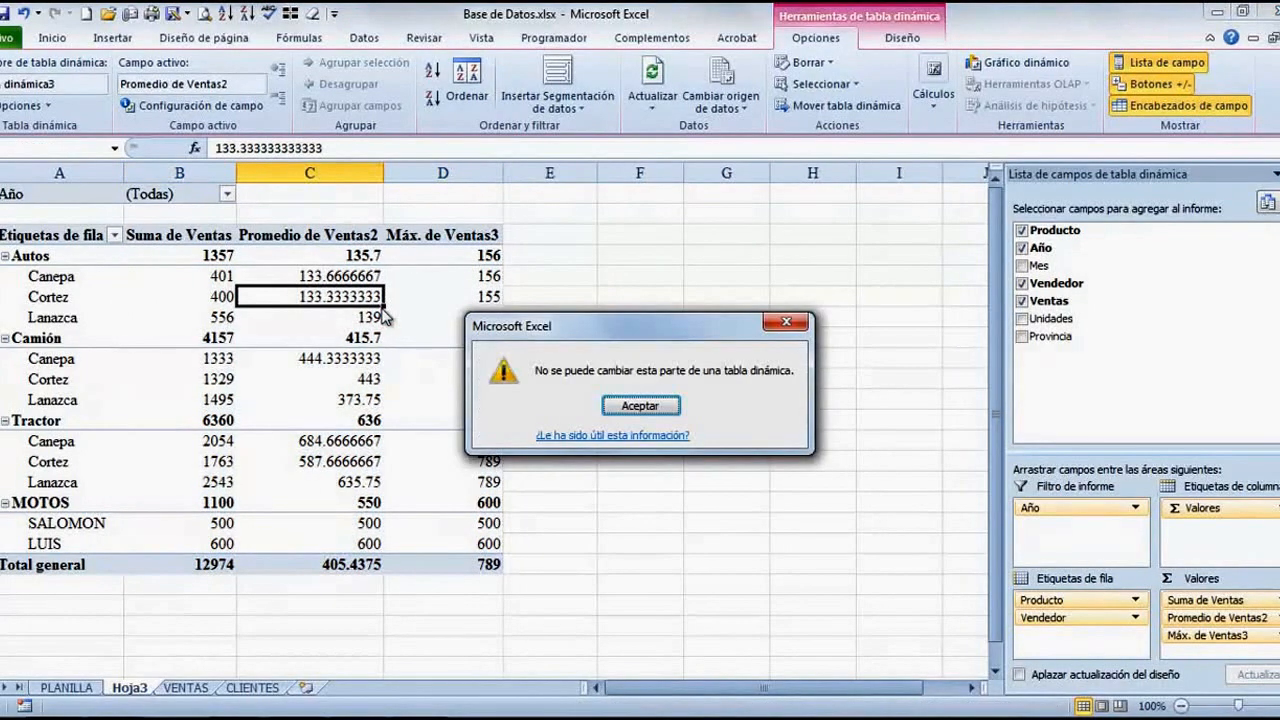
left_click(667, 407)
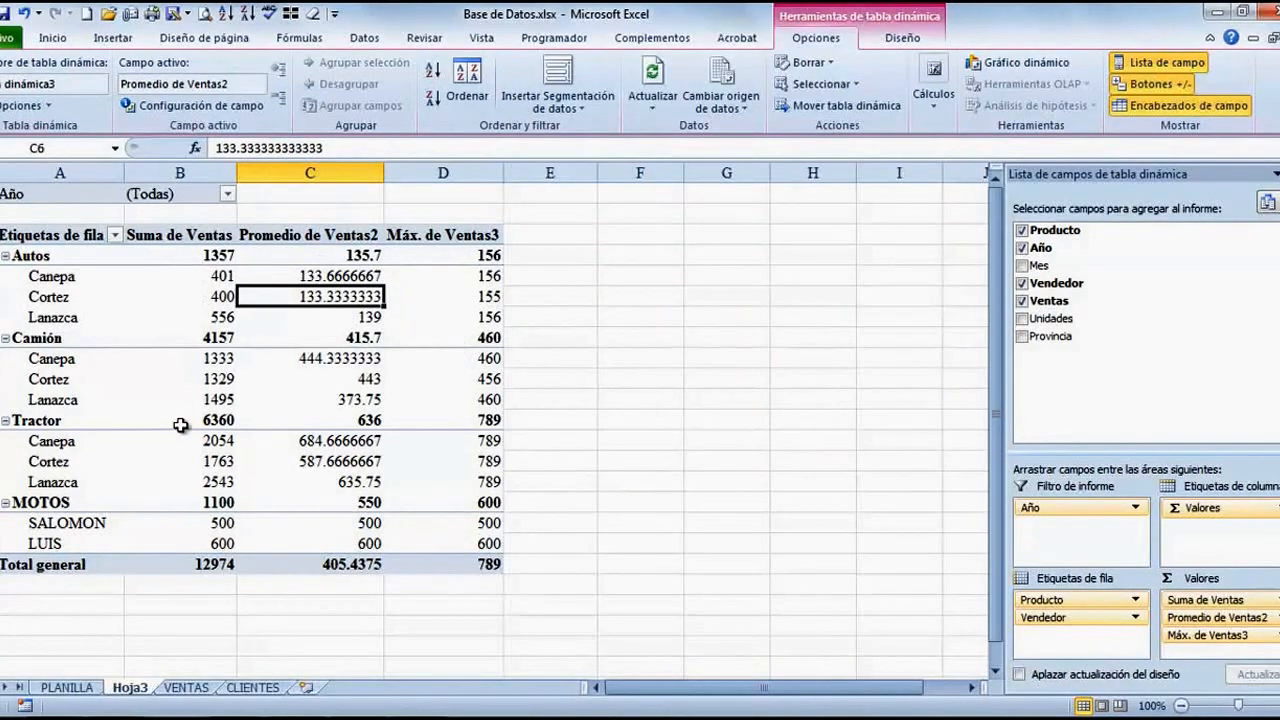
- Rename the pivot table's Suma de Ventas heading as TOT.VENTAS
mouse_move(181, 420)
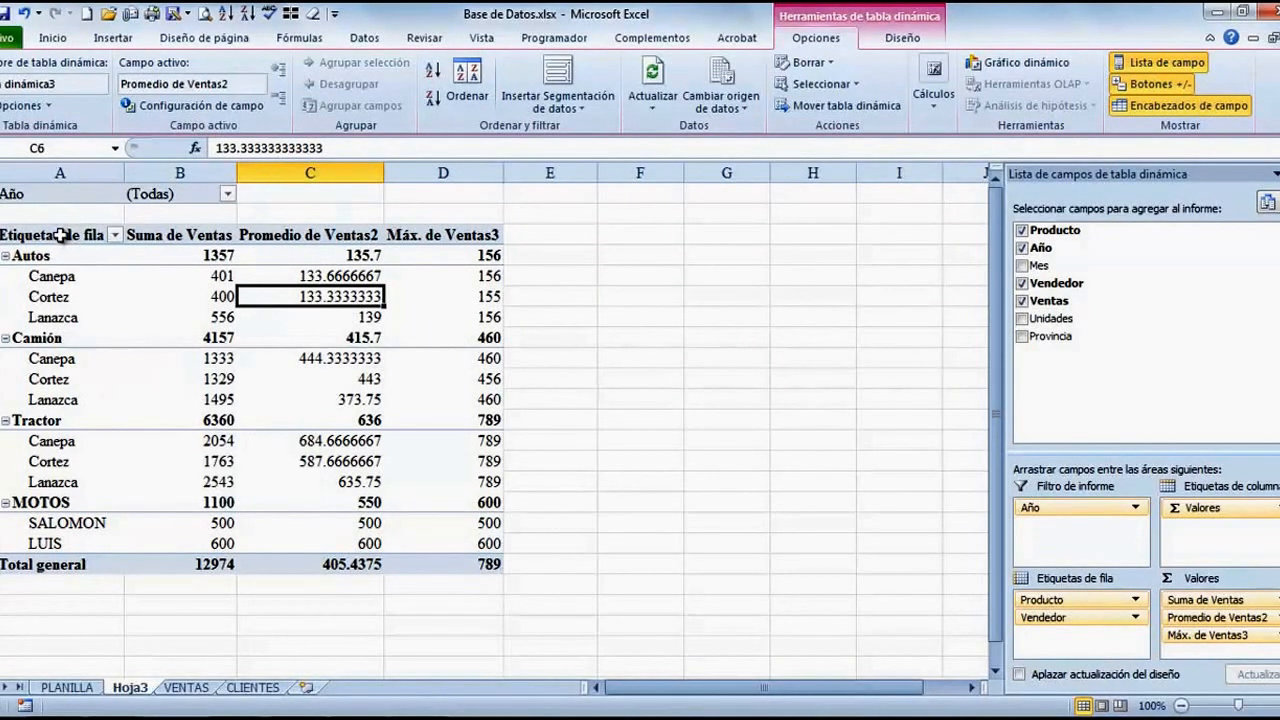
left_click_drag(60, 236, 35, 545)
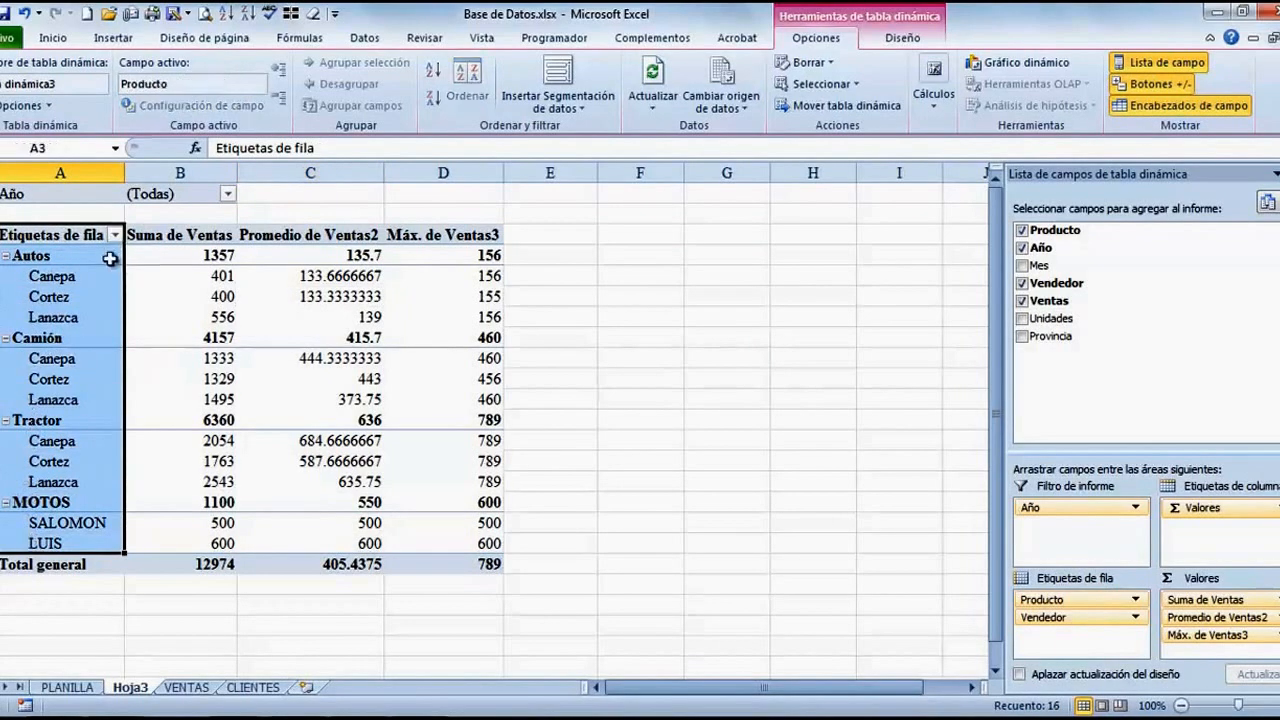
left_click_drag(76, 231, 413, 235)
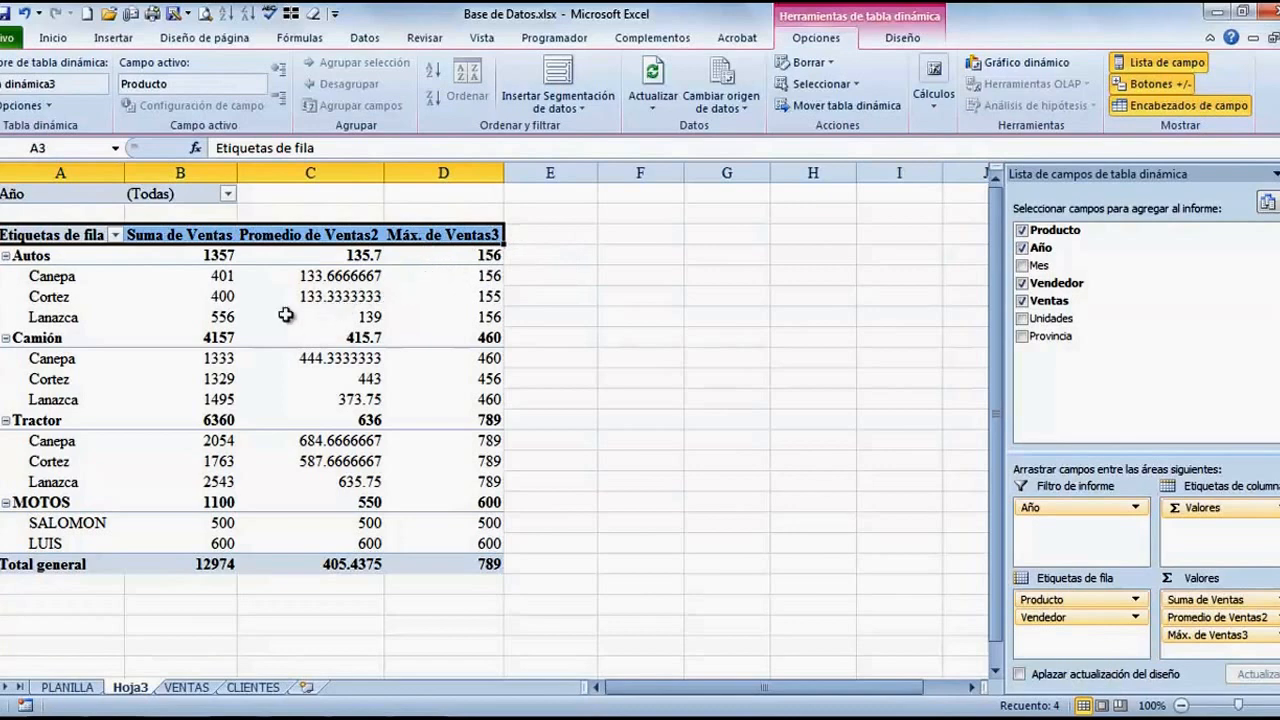
left_click(185, 232)
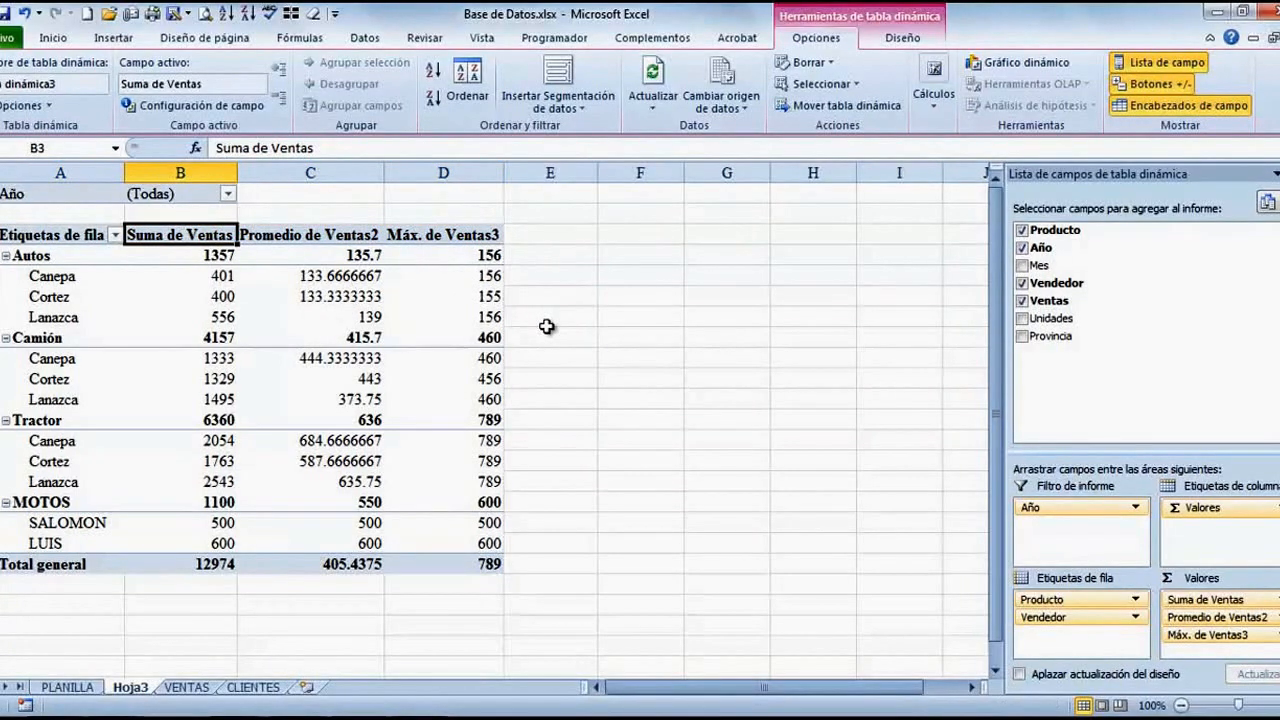
type("TOT.VE")
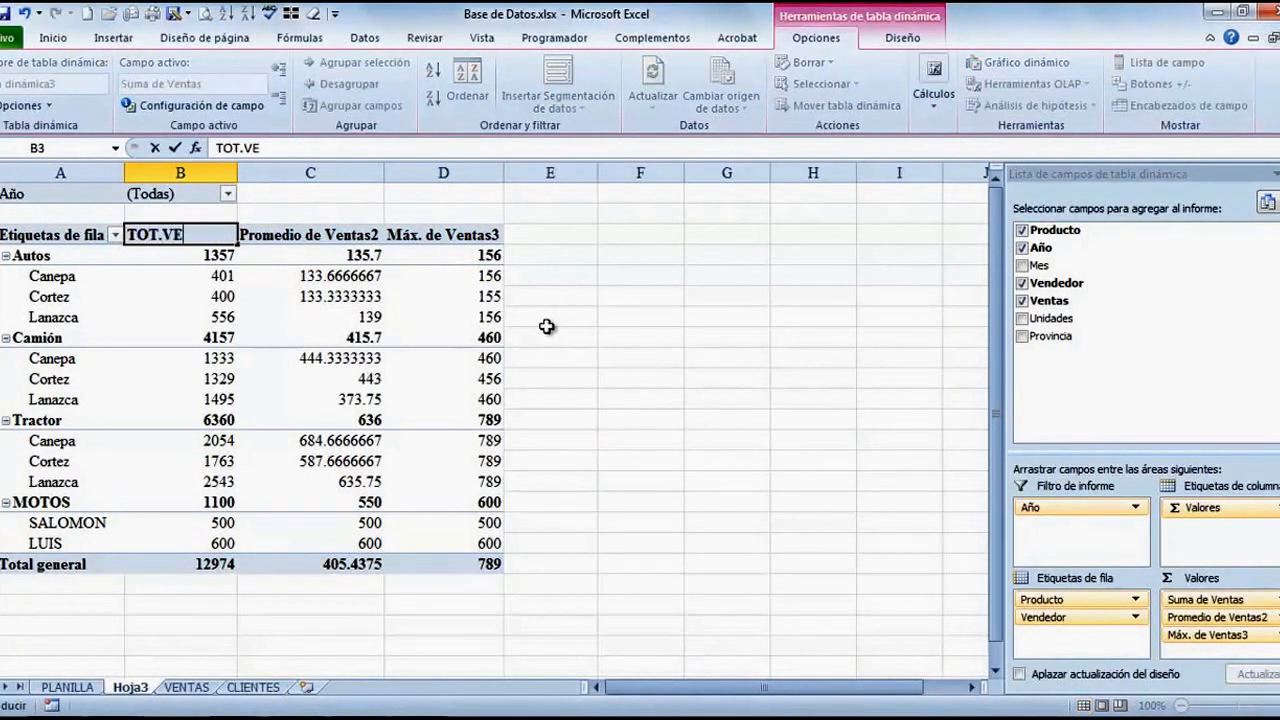
type("NT")
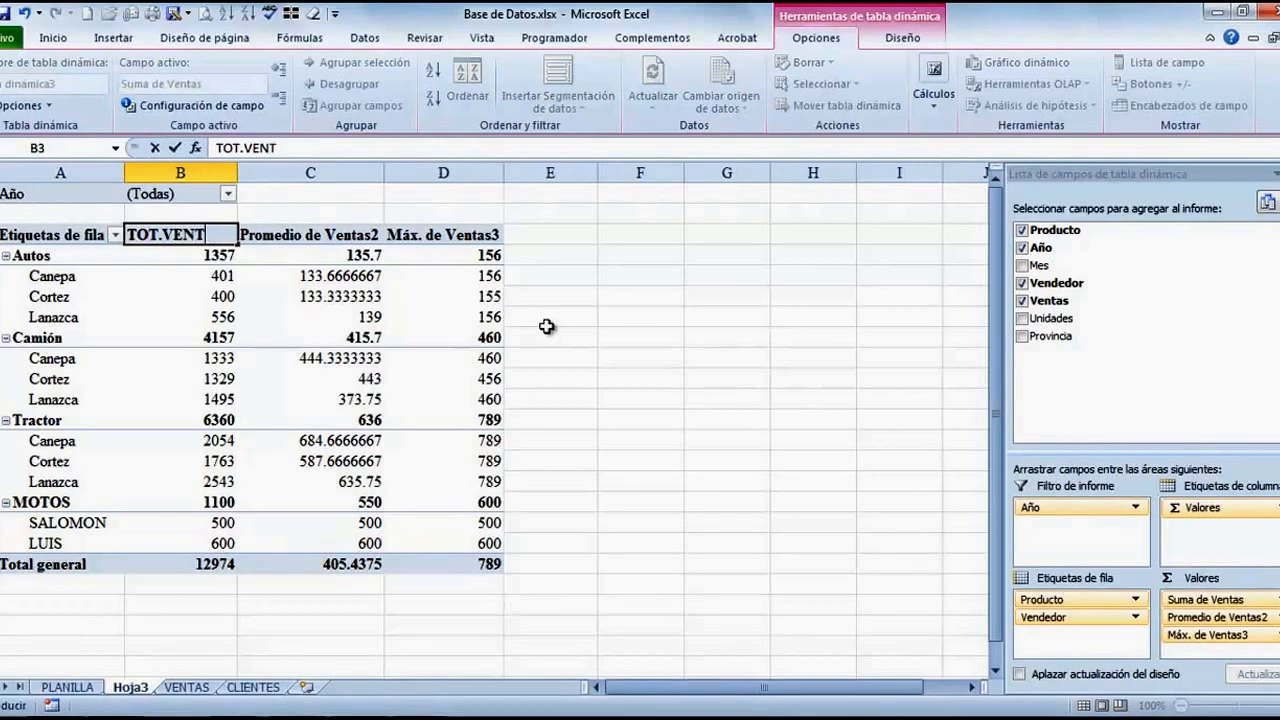
type("AS")
key("Return")
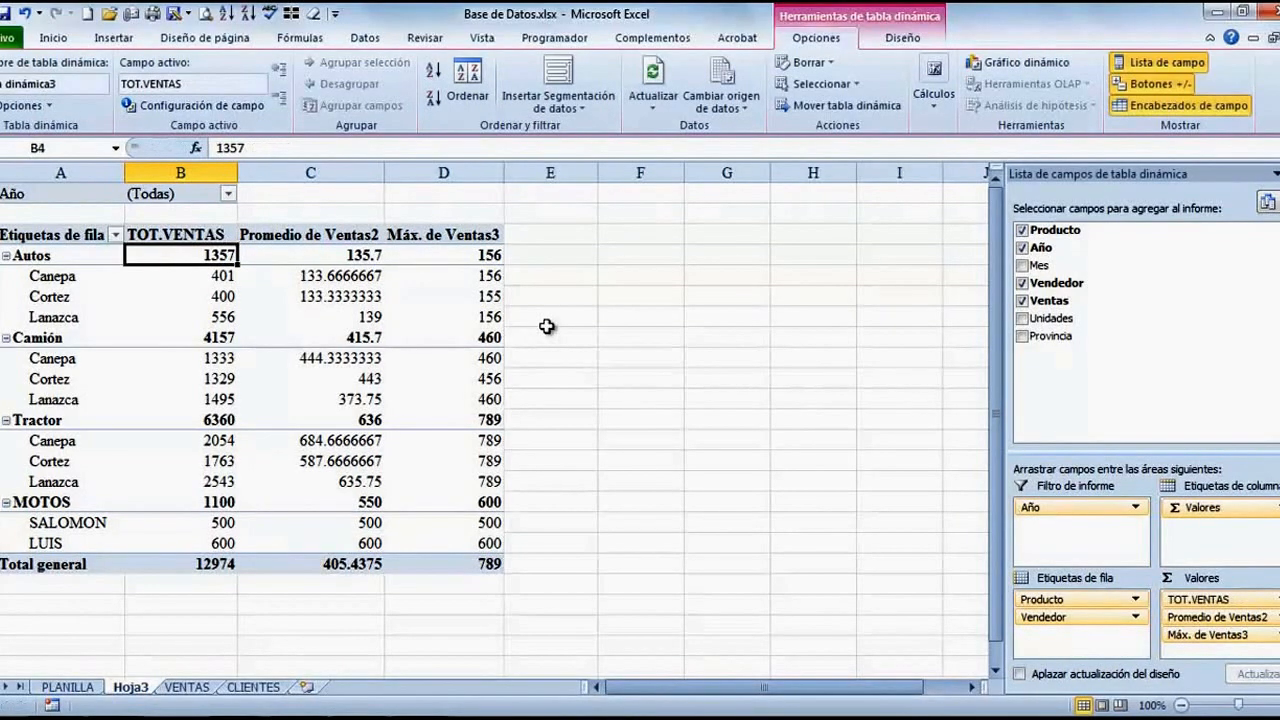
- Rename the pivot table's Promedio de Ventas2 heading as PROM. VENTAS
key("Up")
key("Right")
type("PROM. VE")
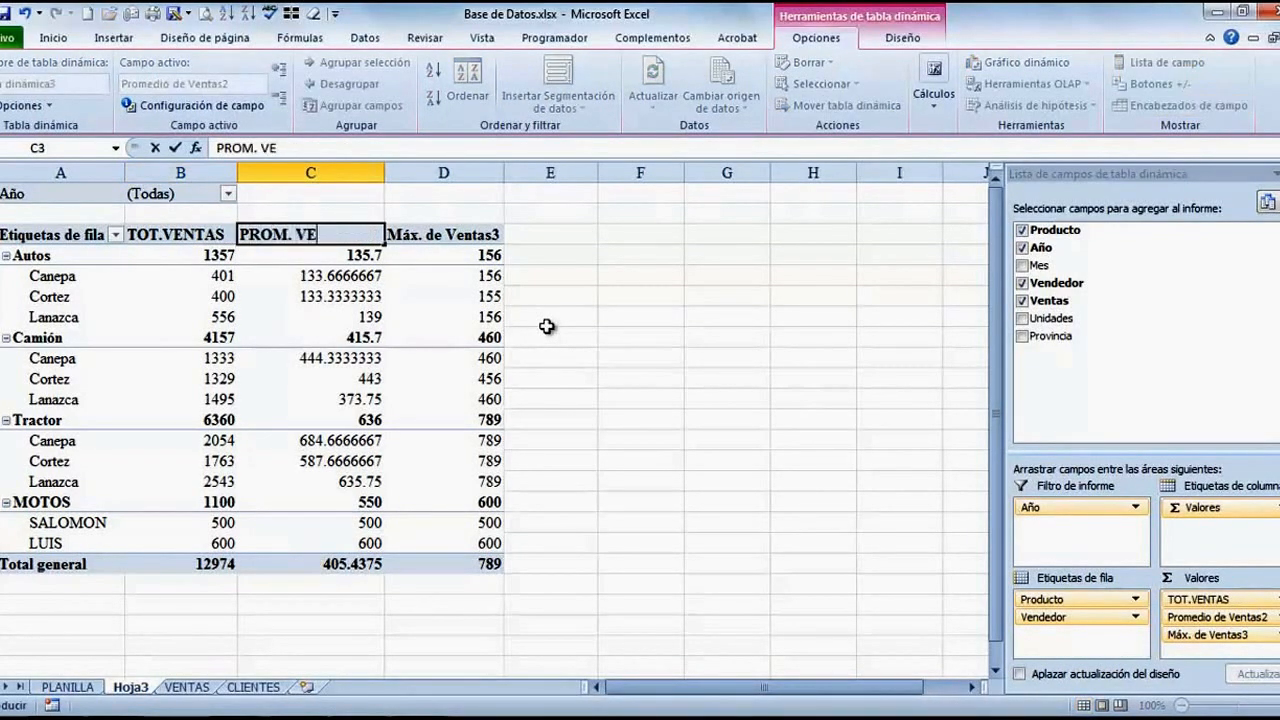
type("NTAS")
key("Return")
- Rename the pivot table's Máx. de Ventas3 heading as MÁX. VENTA
key("Up")
key("Right")
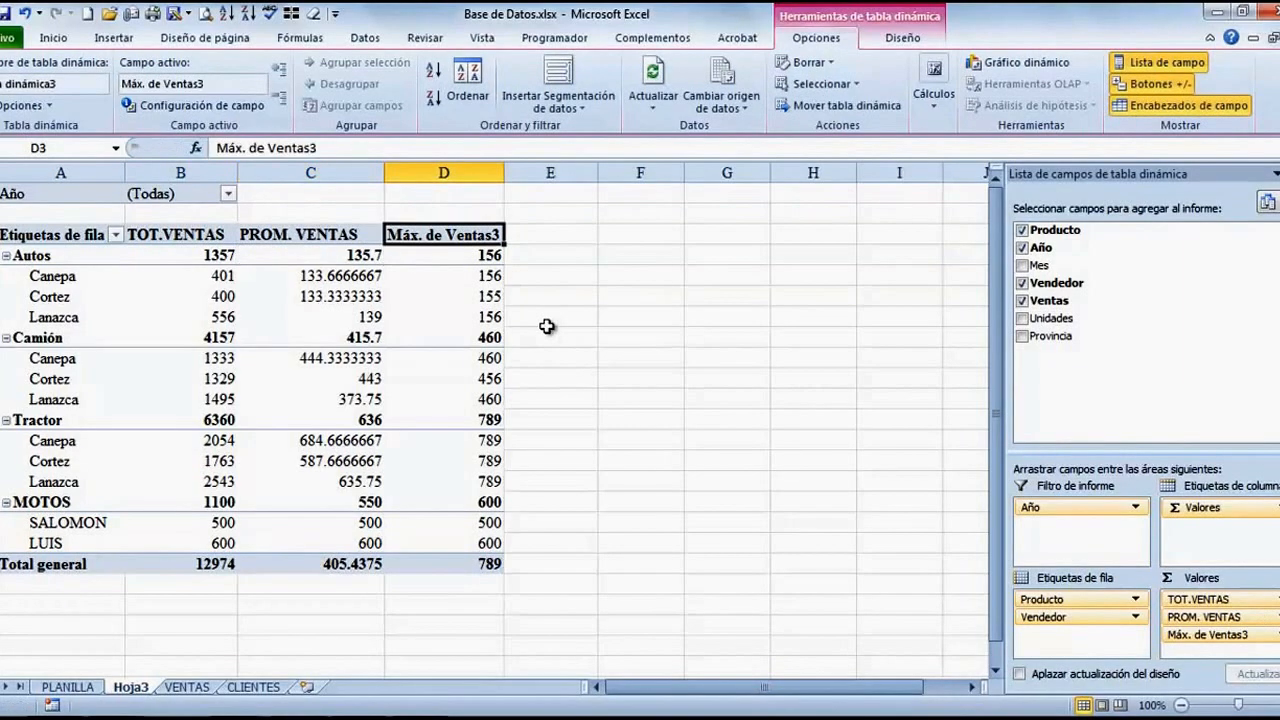
type("MÁX. V")
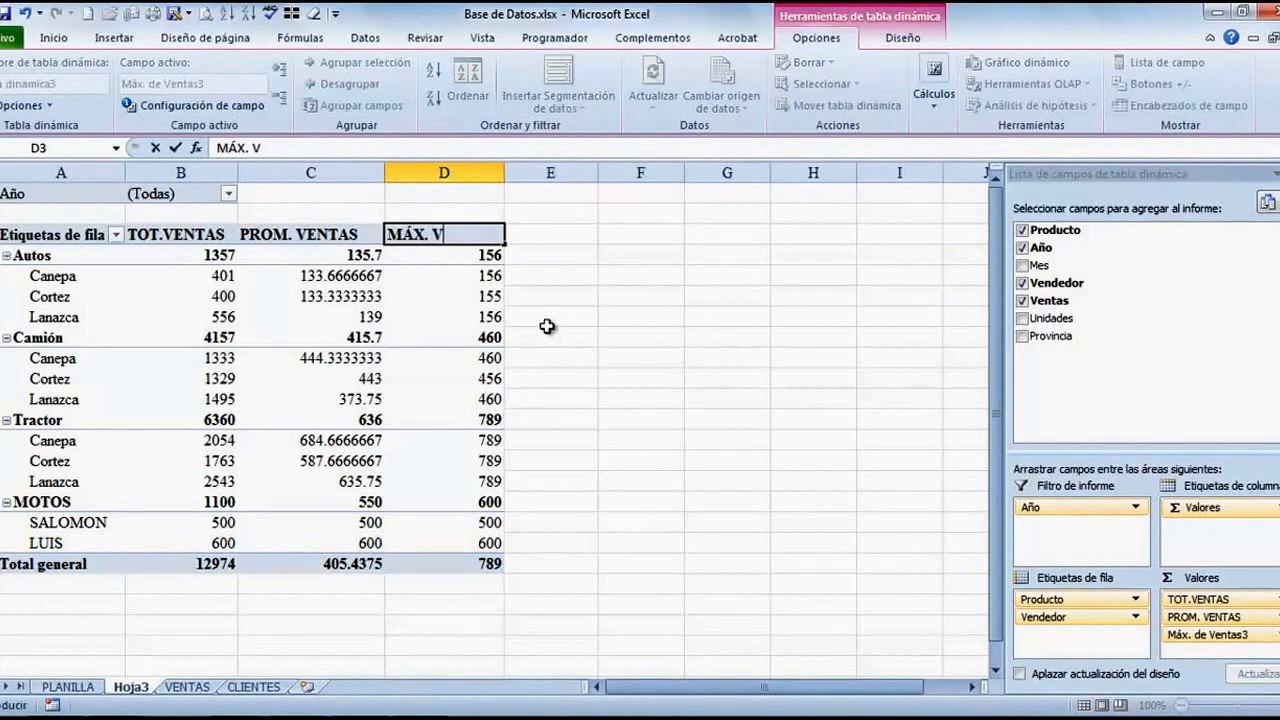
type("ENTA")
key("Return")
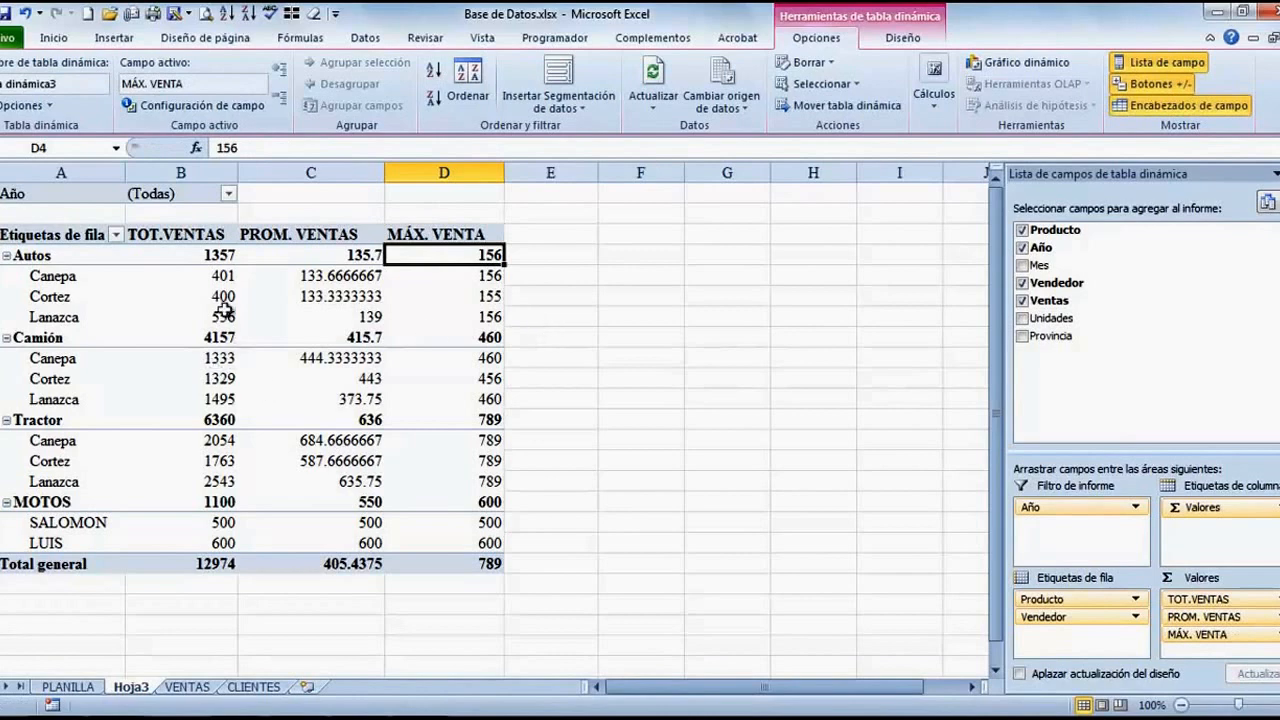
- Replace the pivot table's Etiquetas de fila heading with DESCRIPCIÓN
left_click(56, 230)
type("DESCRIPCIÓN")
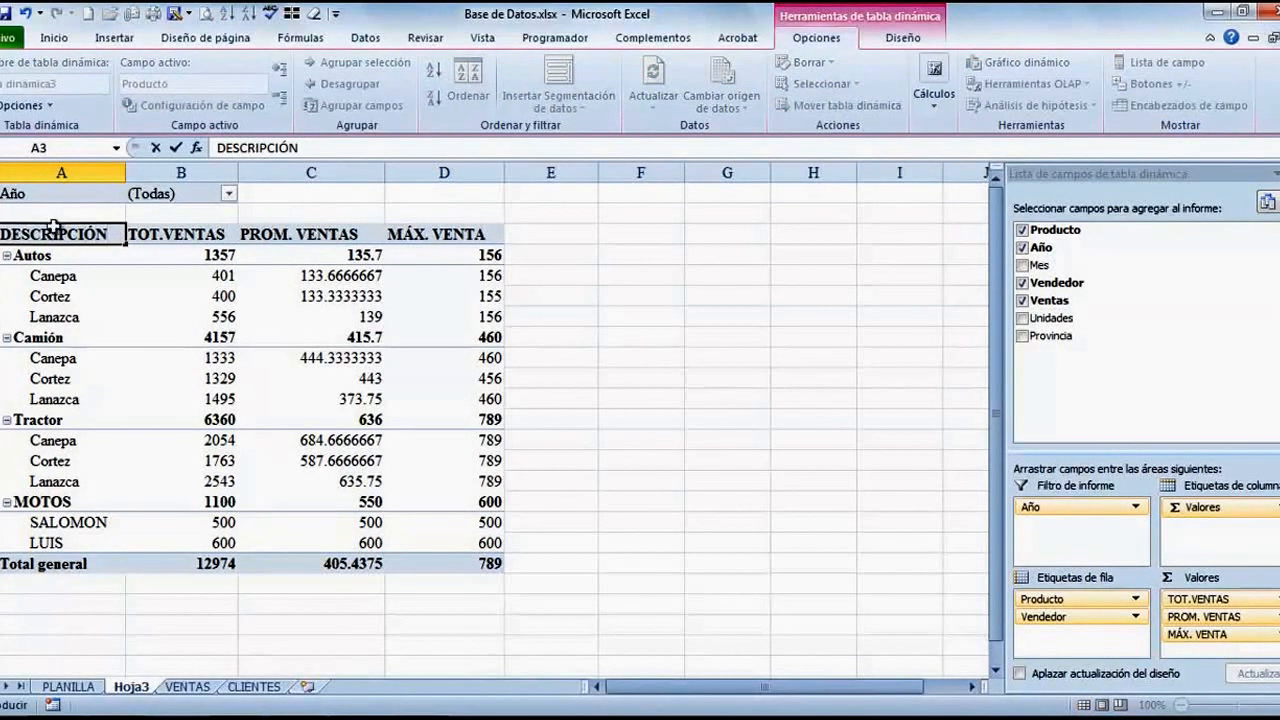
key("Return")
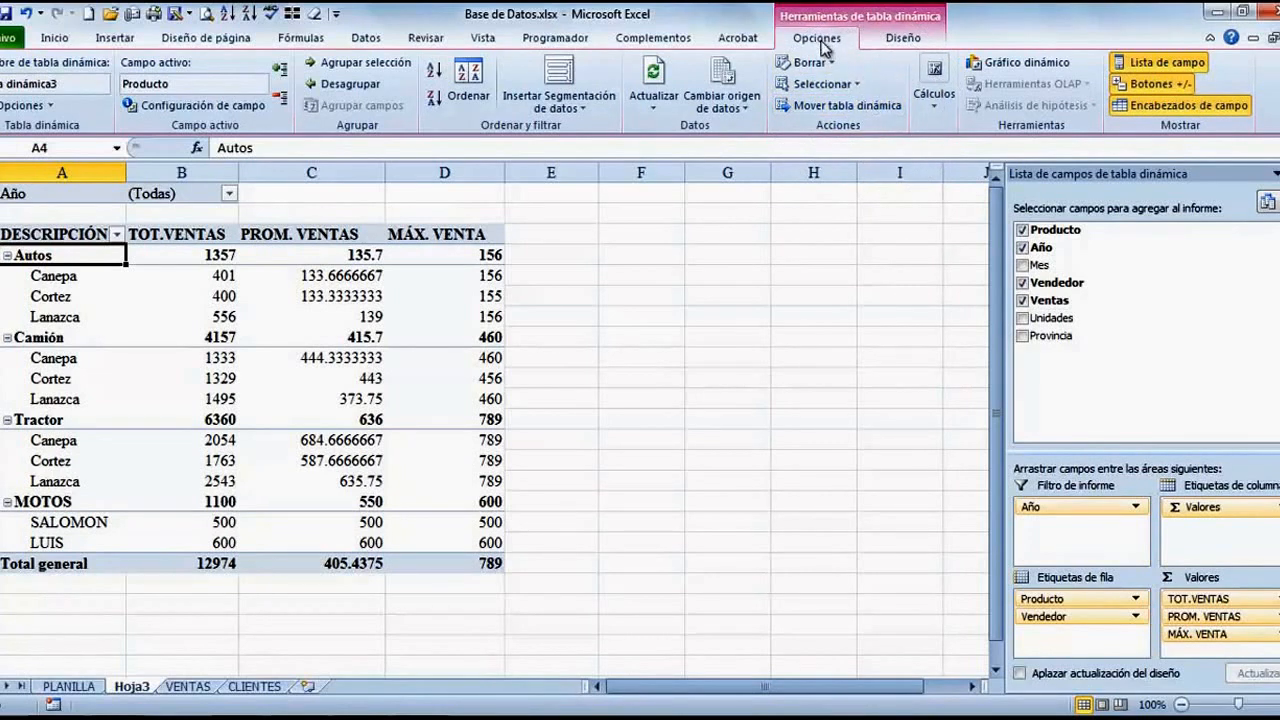
- Move the pivot table from Hoja3 to cell I1 of the existing VENTAS sheet
left_click(840, 106)
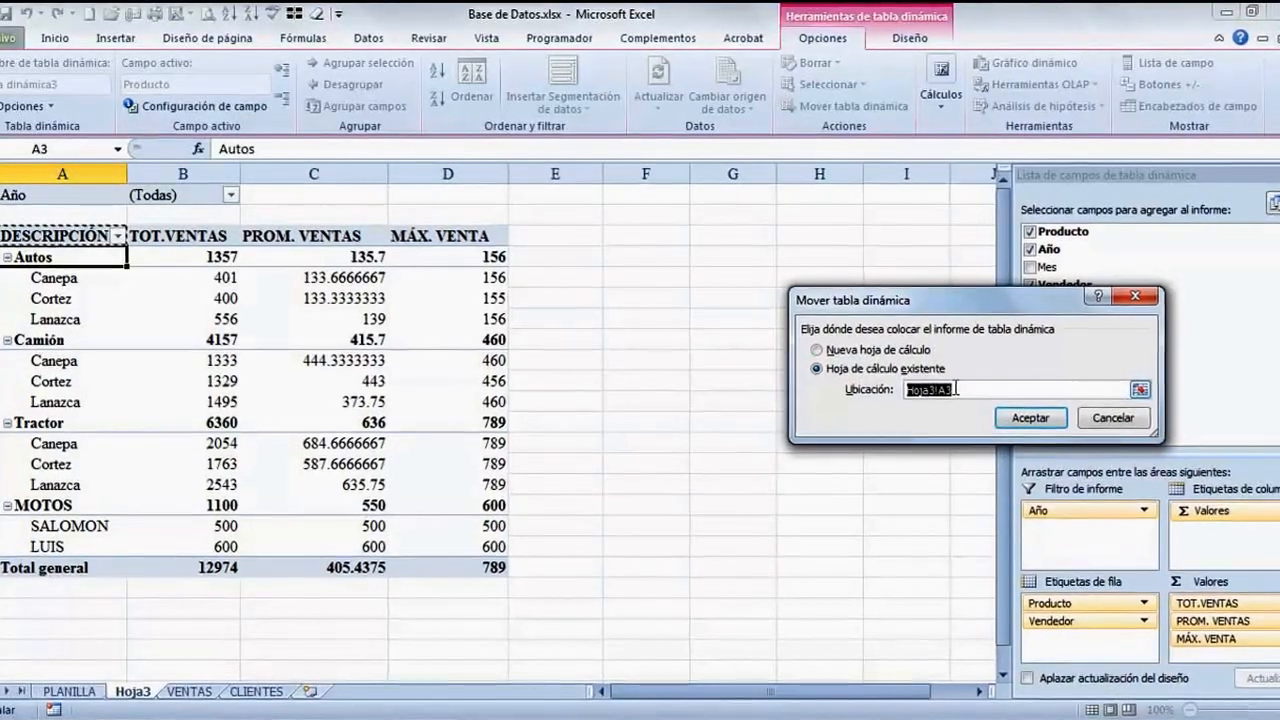
left_click(191, 697)
scroll(503, 532, "up", 8)
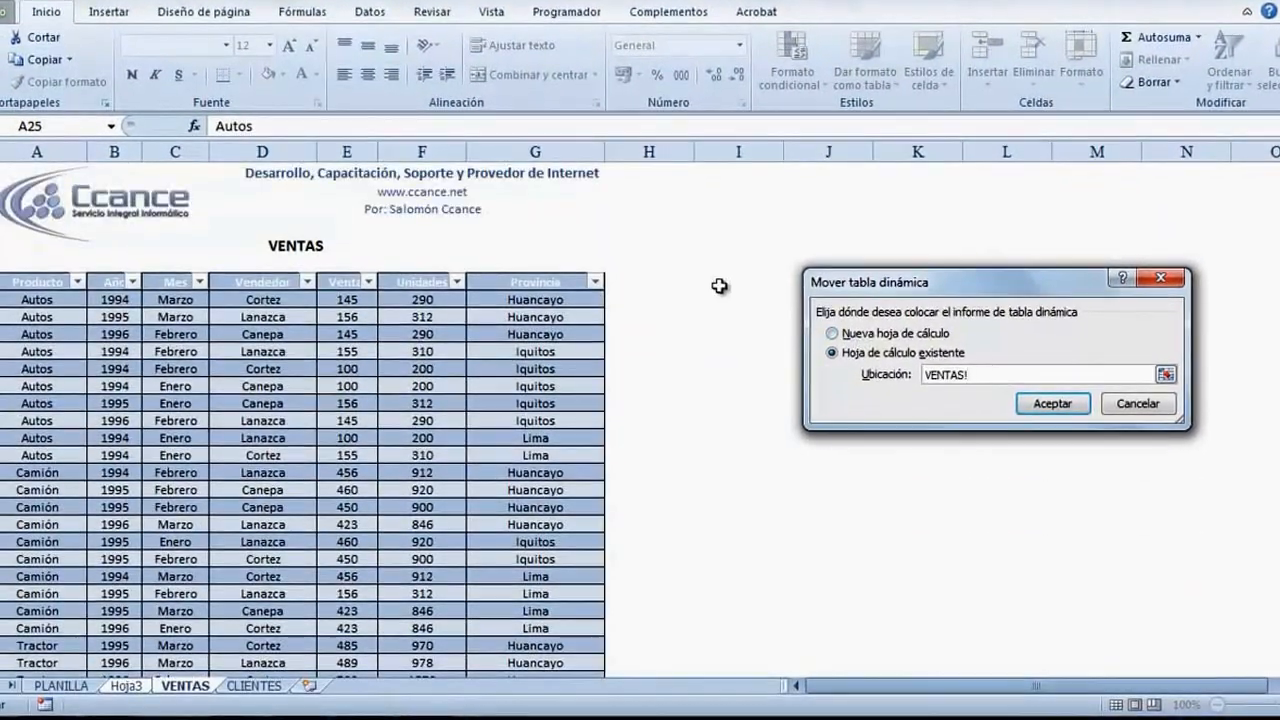
left_click(750, 184)
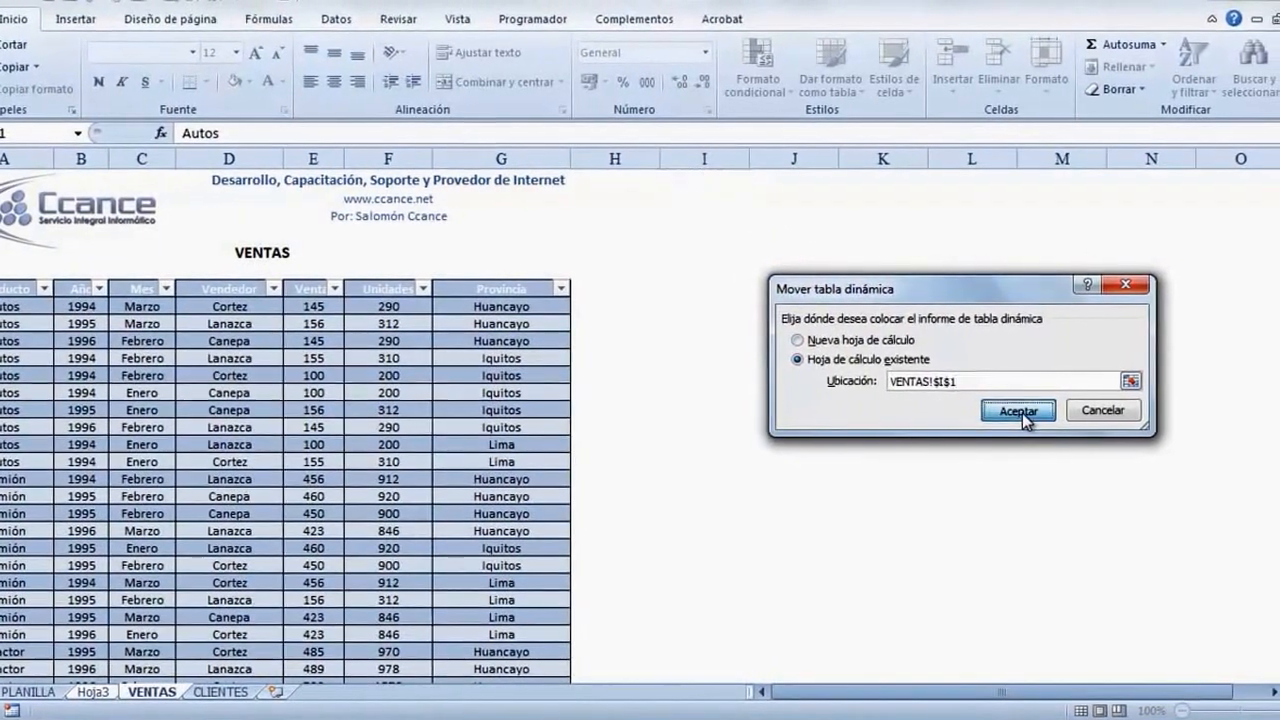
left_click(1028, 409)
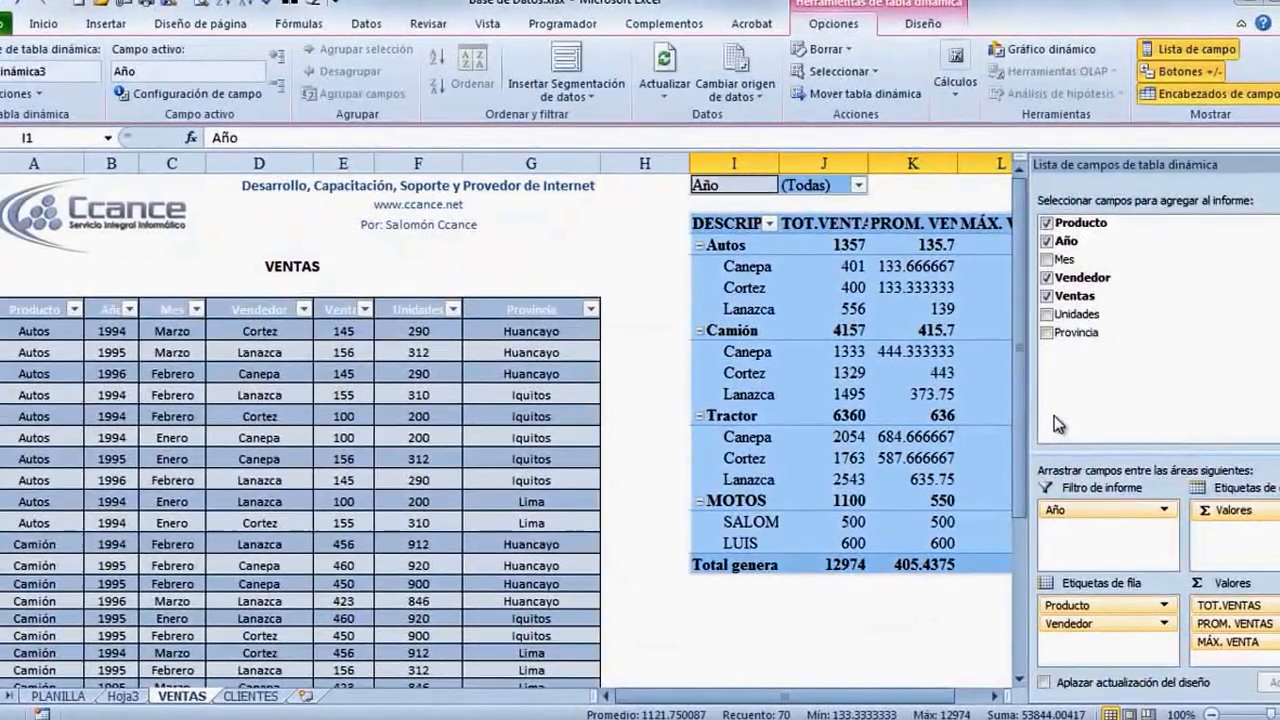
left_click(116, 698)
left_click(148, 708)
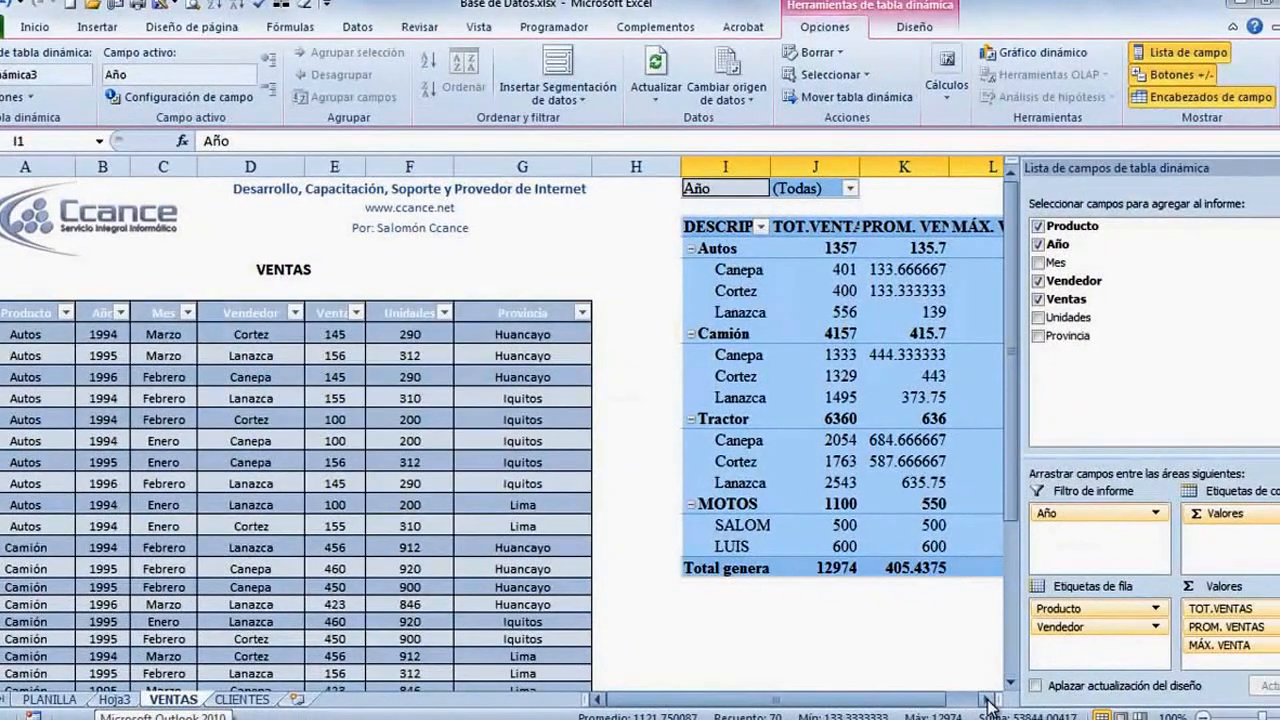
- Autofit the widths of columns I to L to the pivot table's contents on the VENTAS sheet
left_click(987, 703)
left_click(987, 703)
left_click(987, 703)
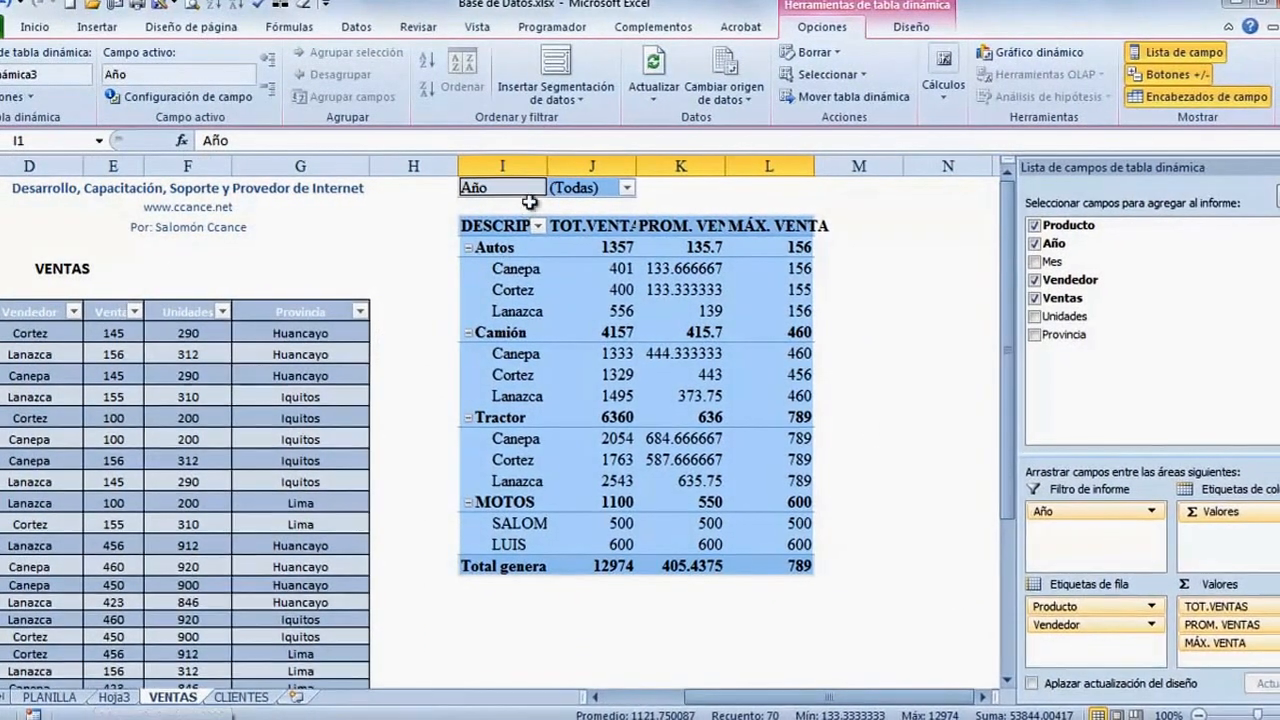
left_click_drag(508, 167, 762, 168)
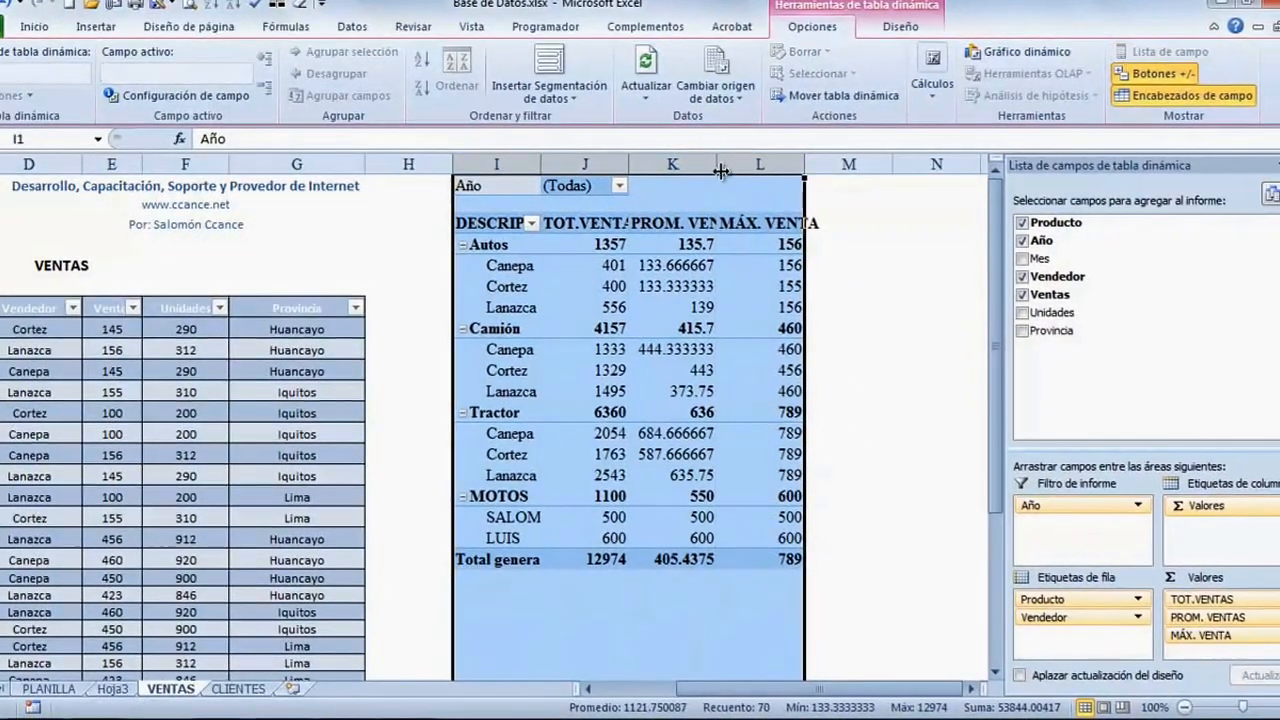
double_click(720, 168)
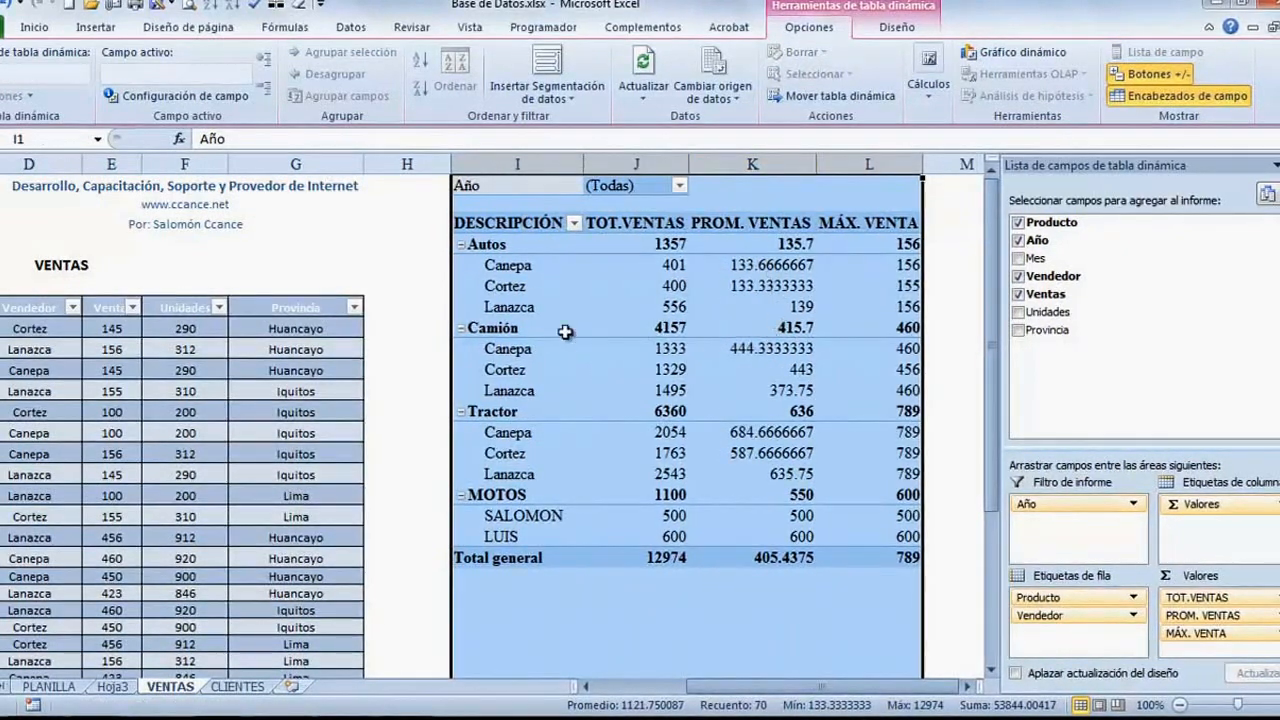
left_click(553, 301)
left_click(150, 376)
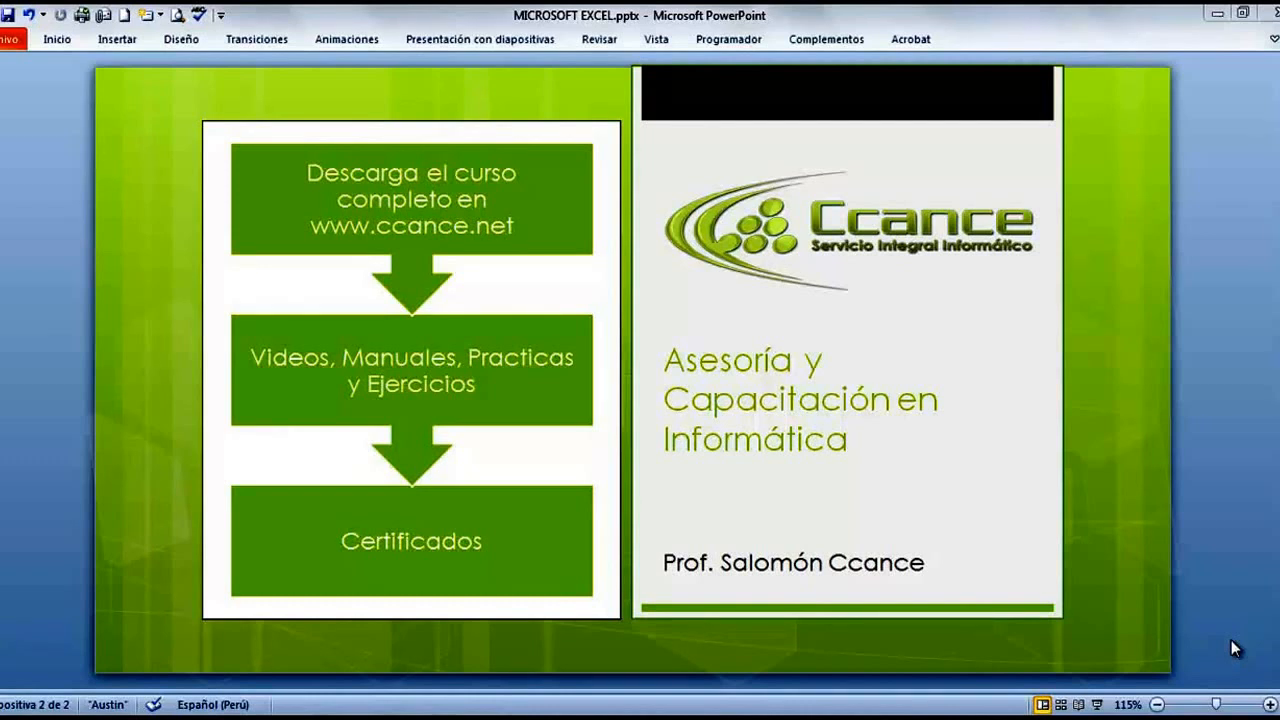
left_click(1126, 718)
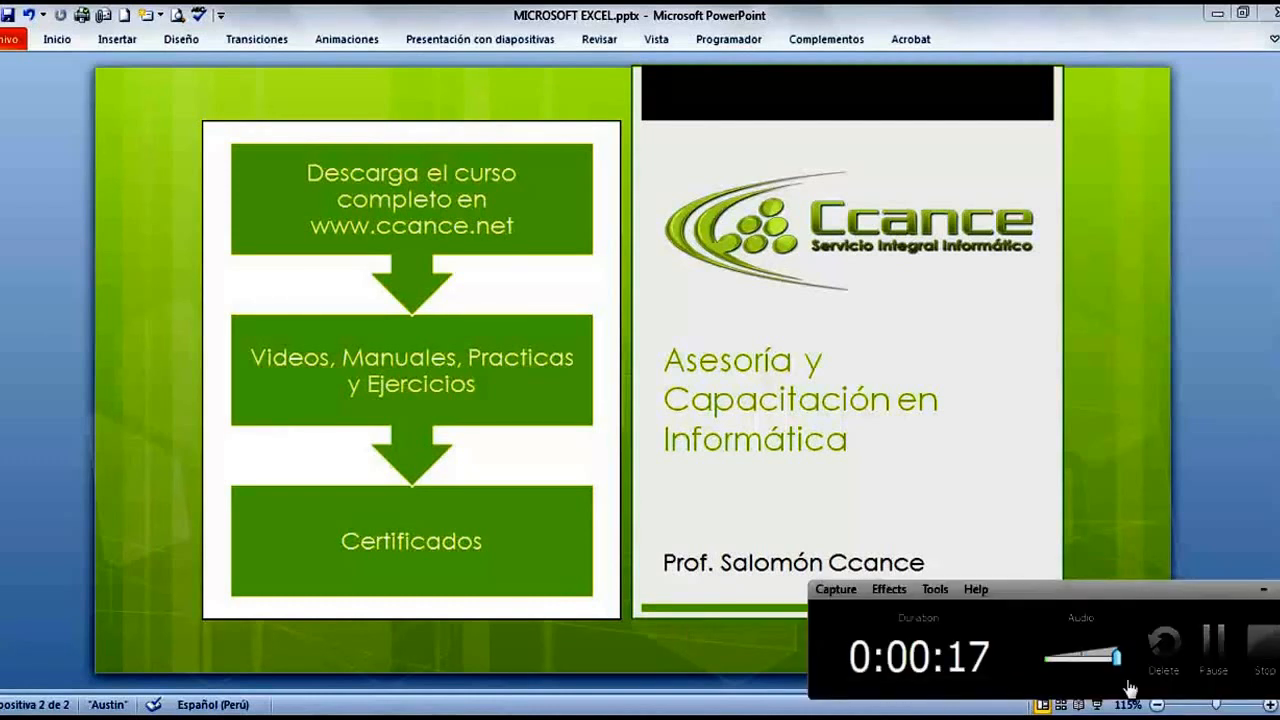